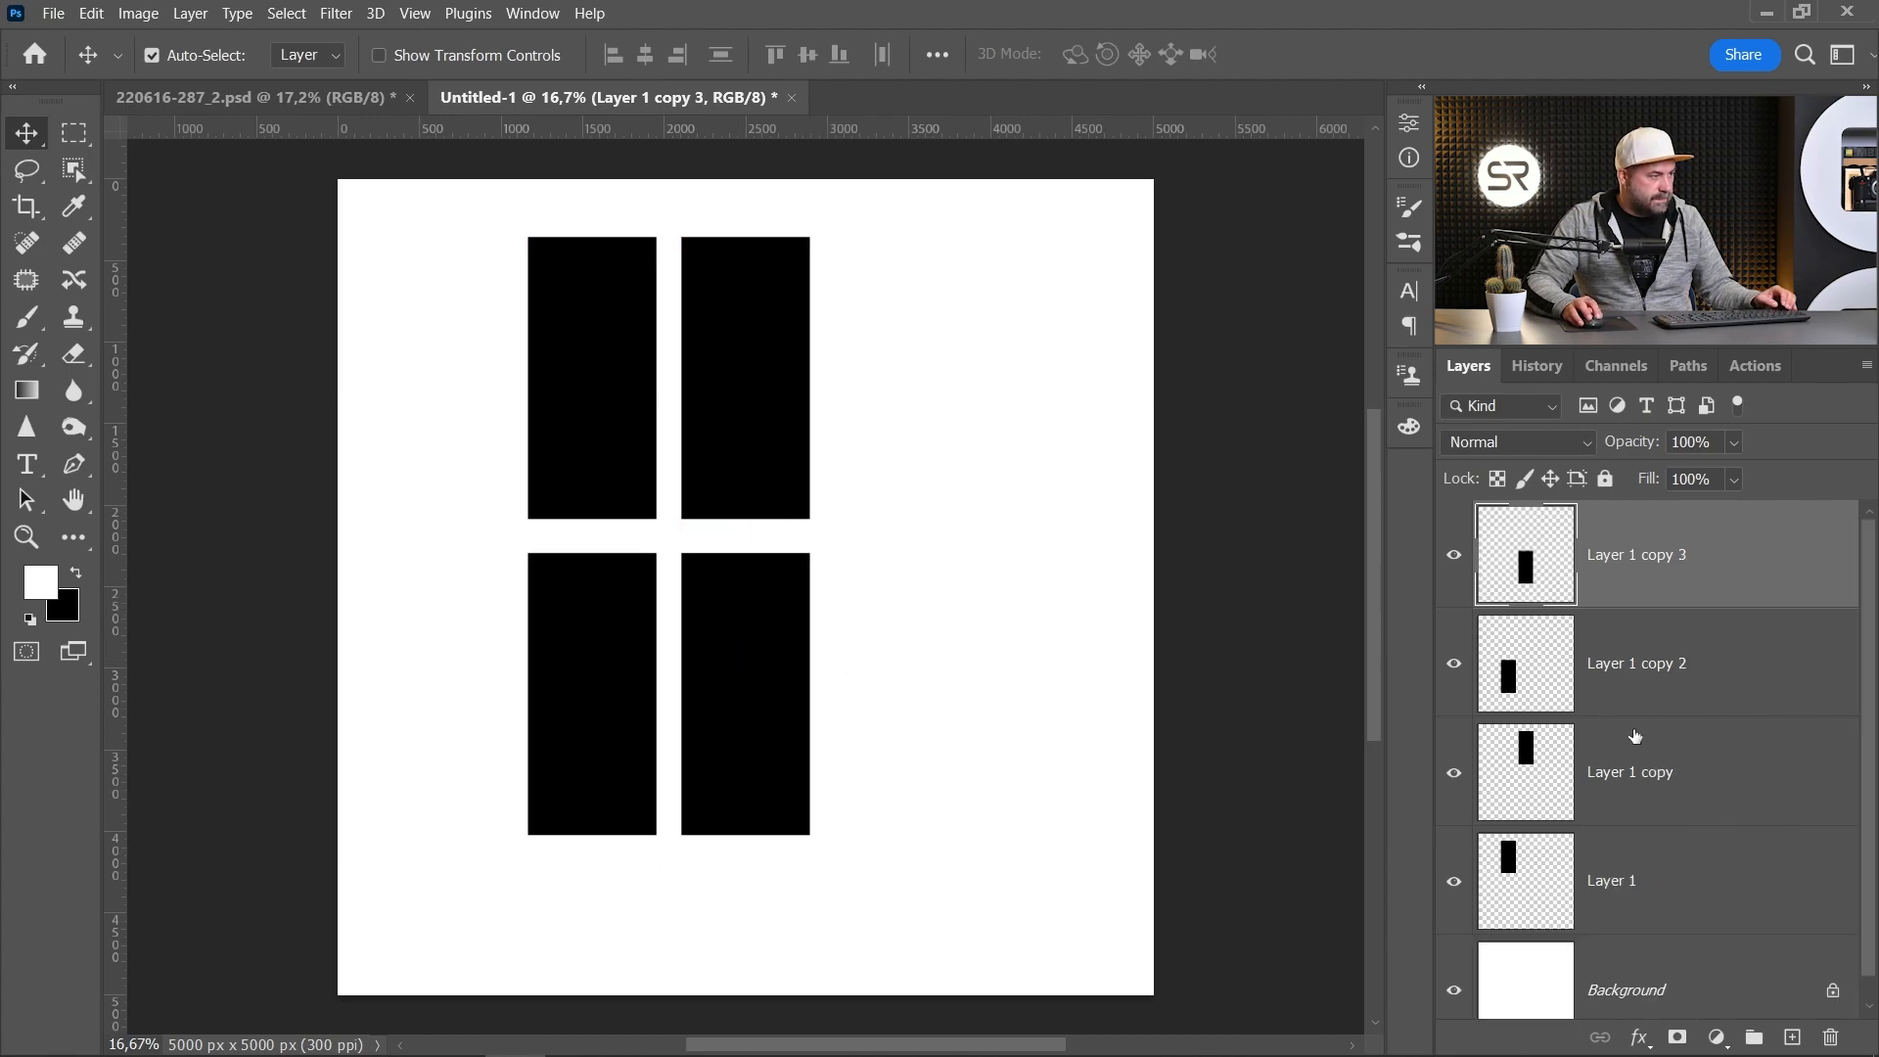
# Step: Merge the four black rectangle layers into a single layer
pyautogui.keyDown('shift'); pyautogui.click(1629, 877); pyautogui.keyUp('shift')
pyautogui.rightClick(1644, 792)
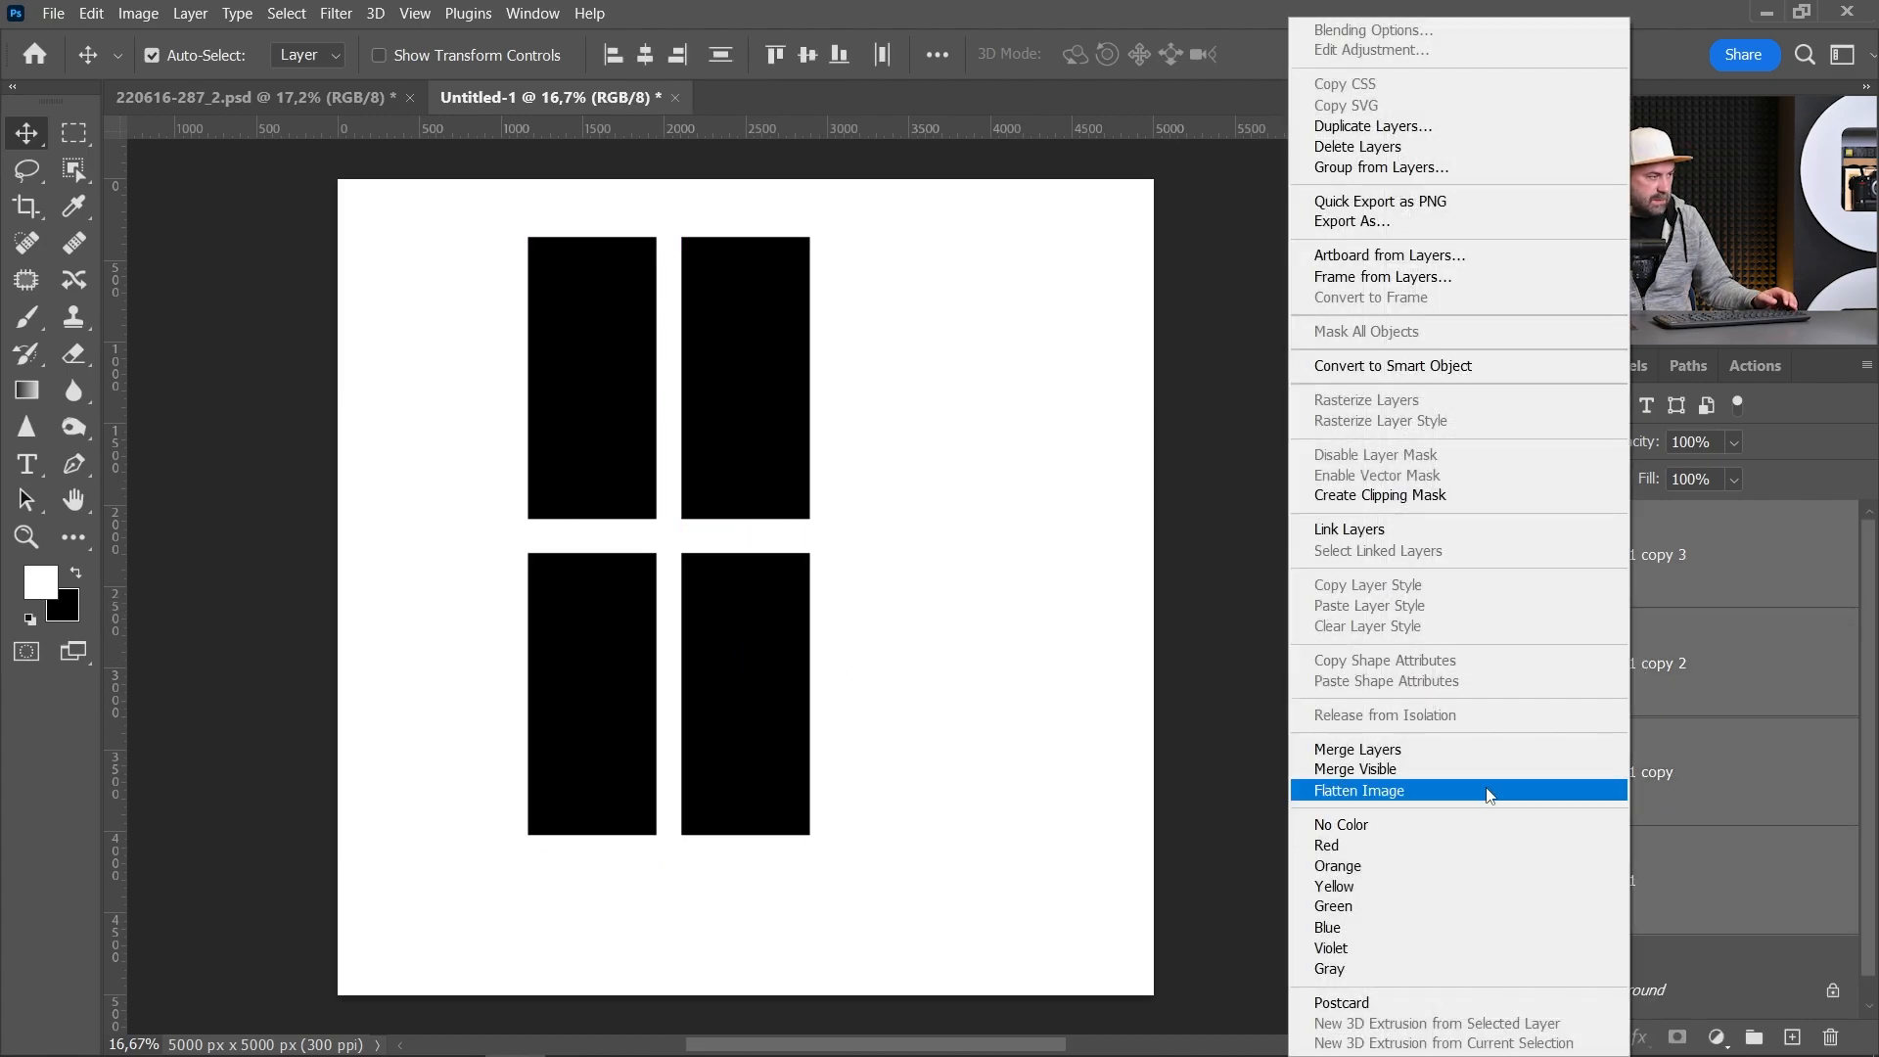
pyautogui.click(1467, 762)
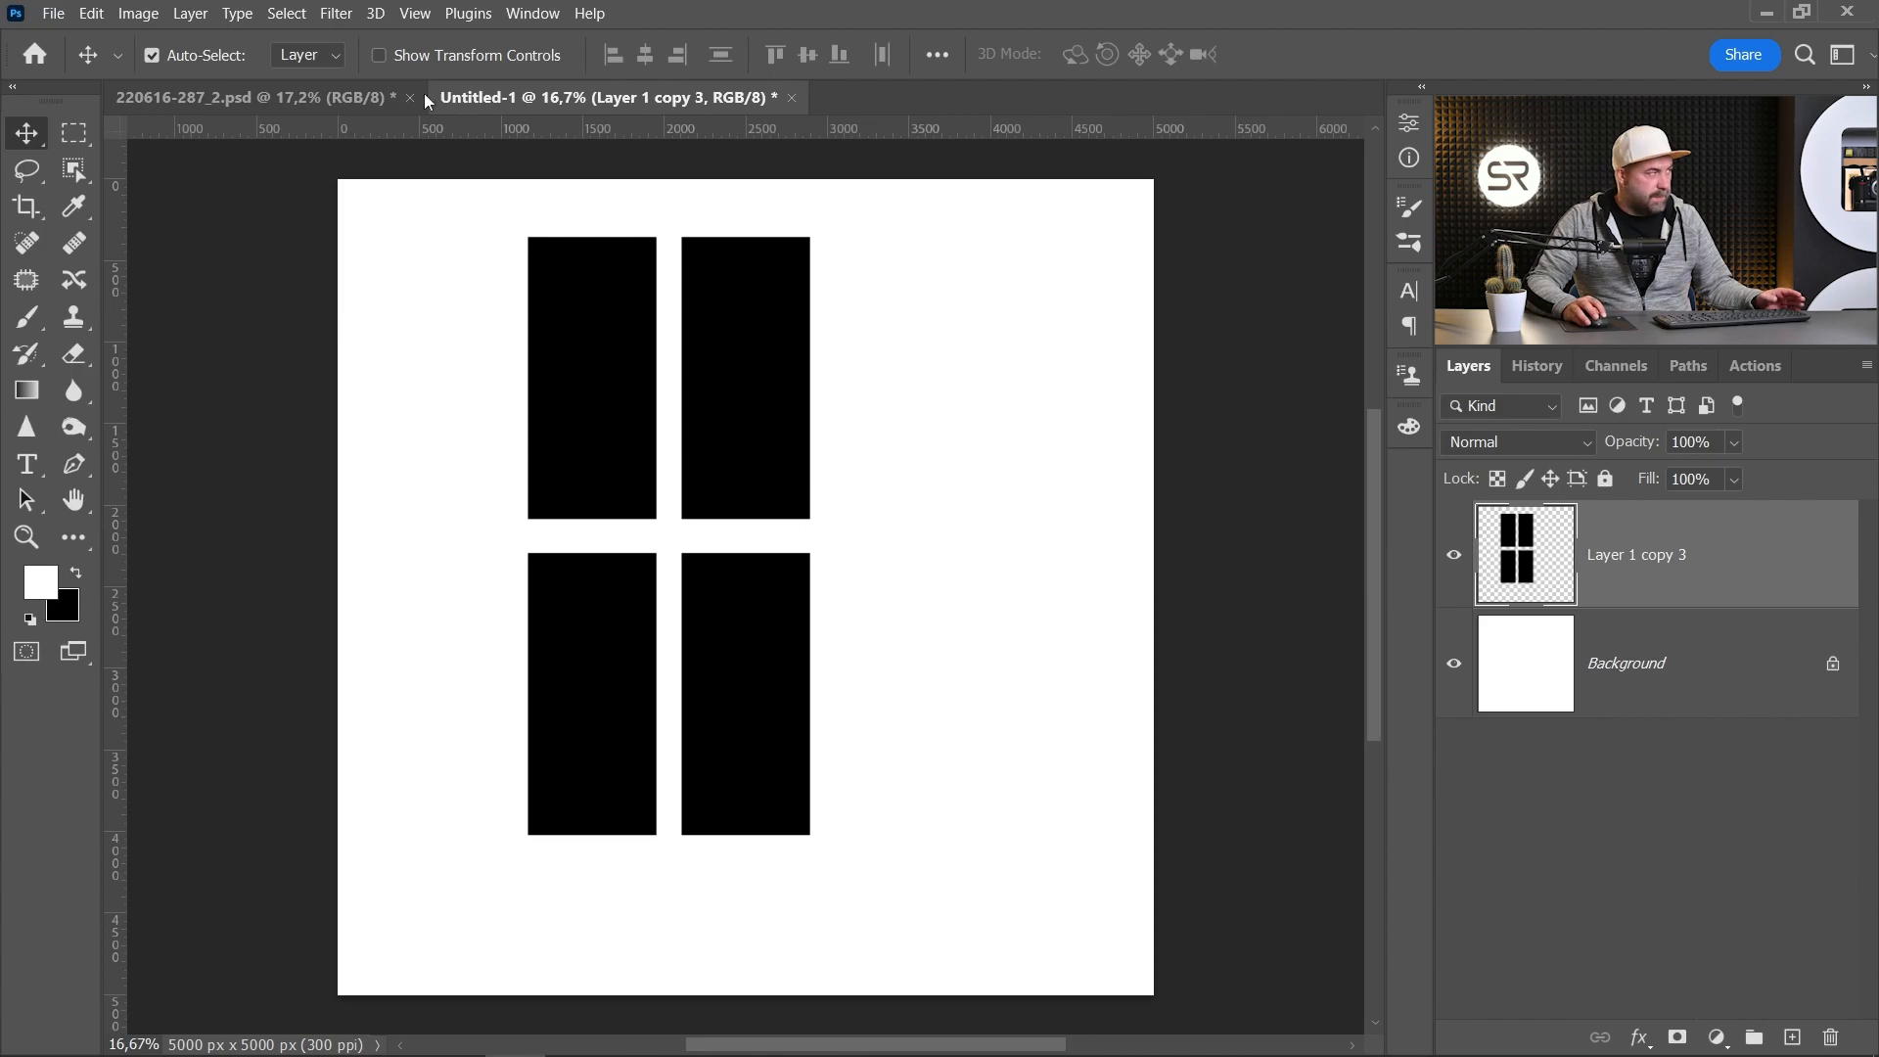
# Step: Select the area around the four rectangles and define it as a brush preset named "Windows"
pyautogui.press('m')
pyautogui.moveTo(496, 205); pyautogui.dragTo(838, 869)
pyautogui.click(91, 12)
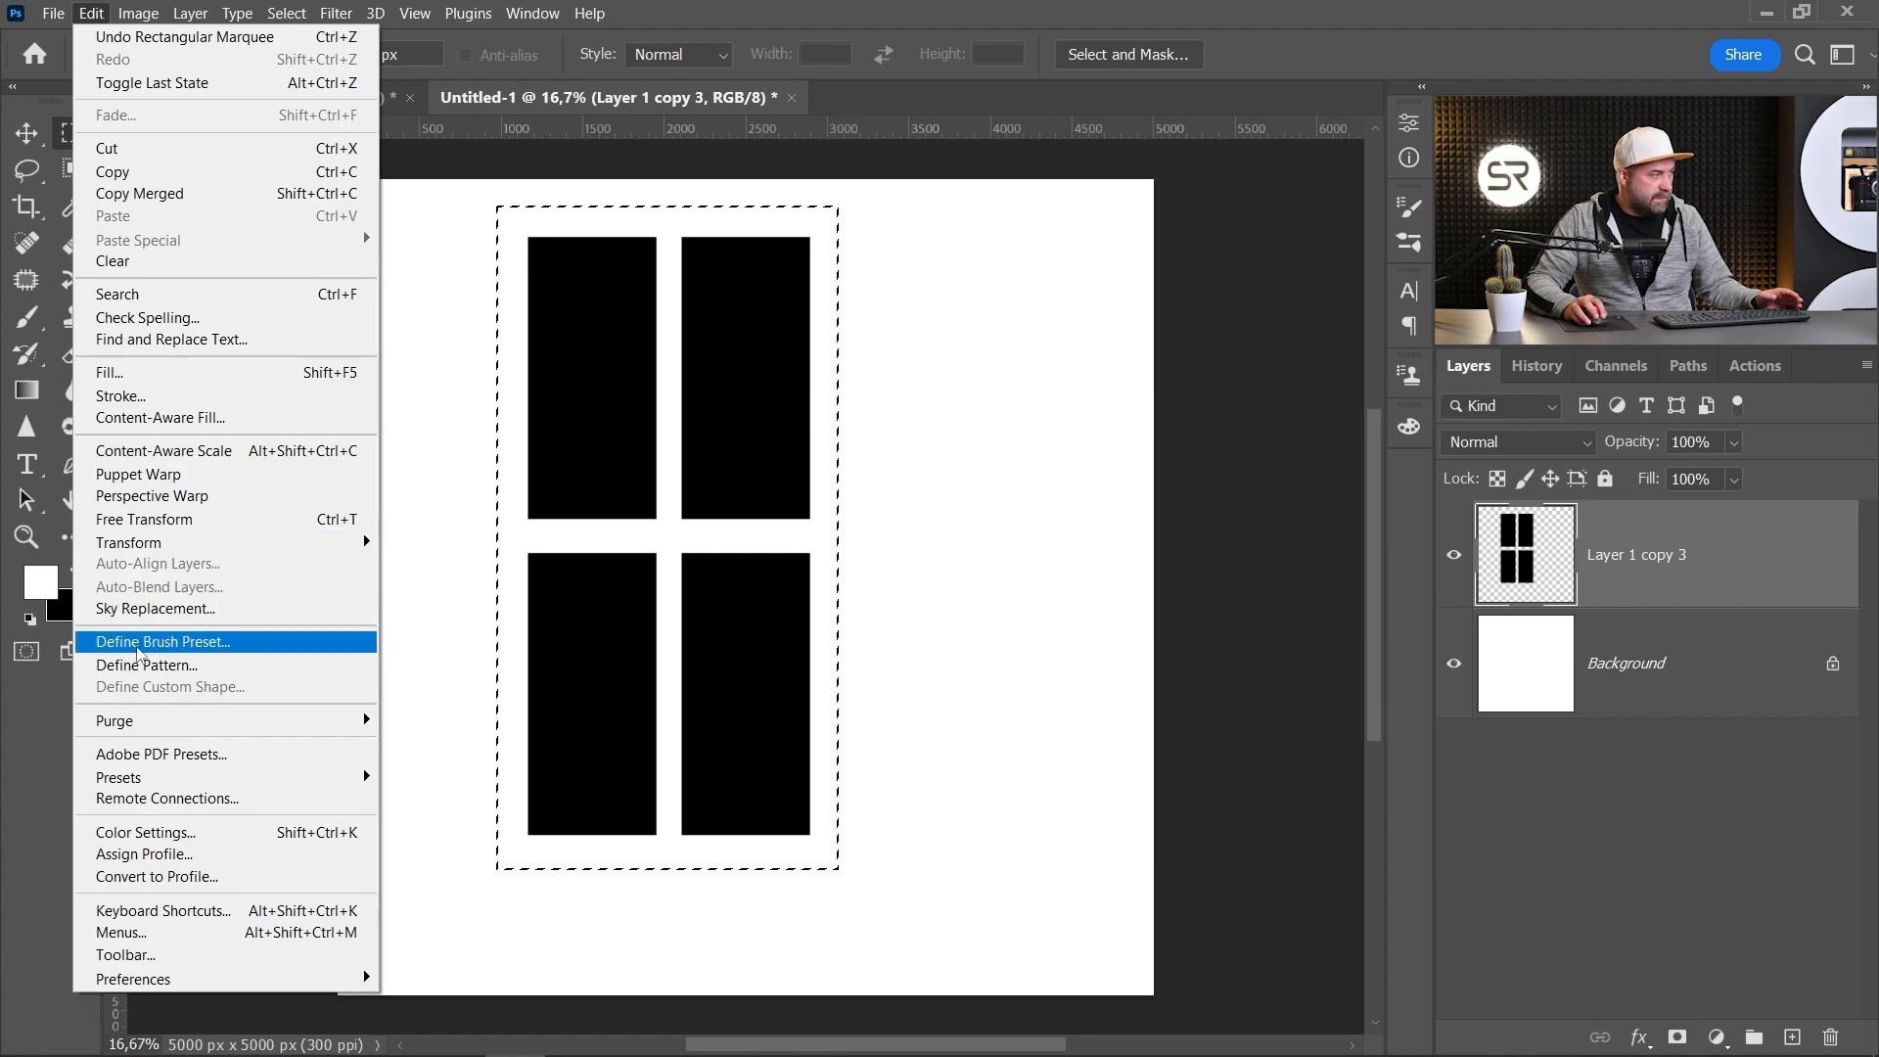
pyautogui.click(171, 643)
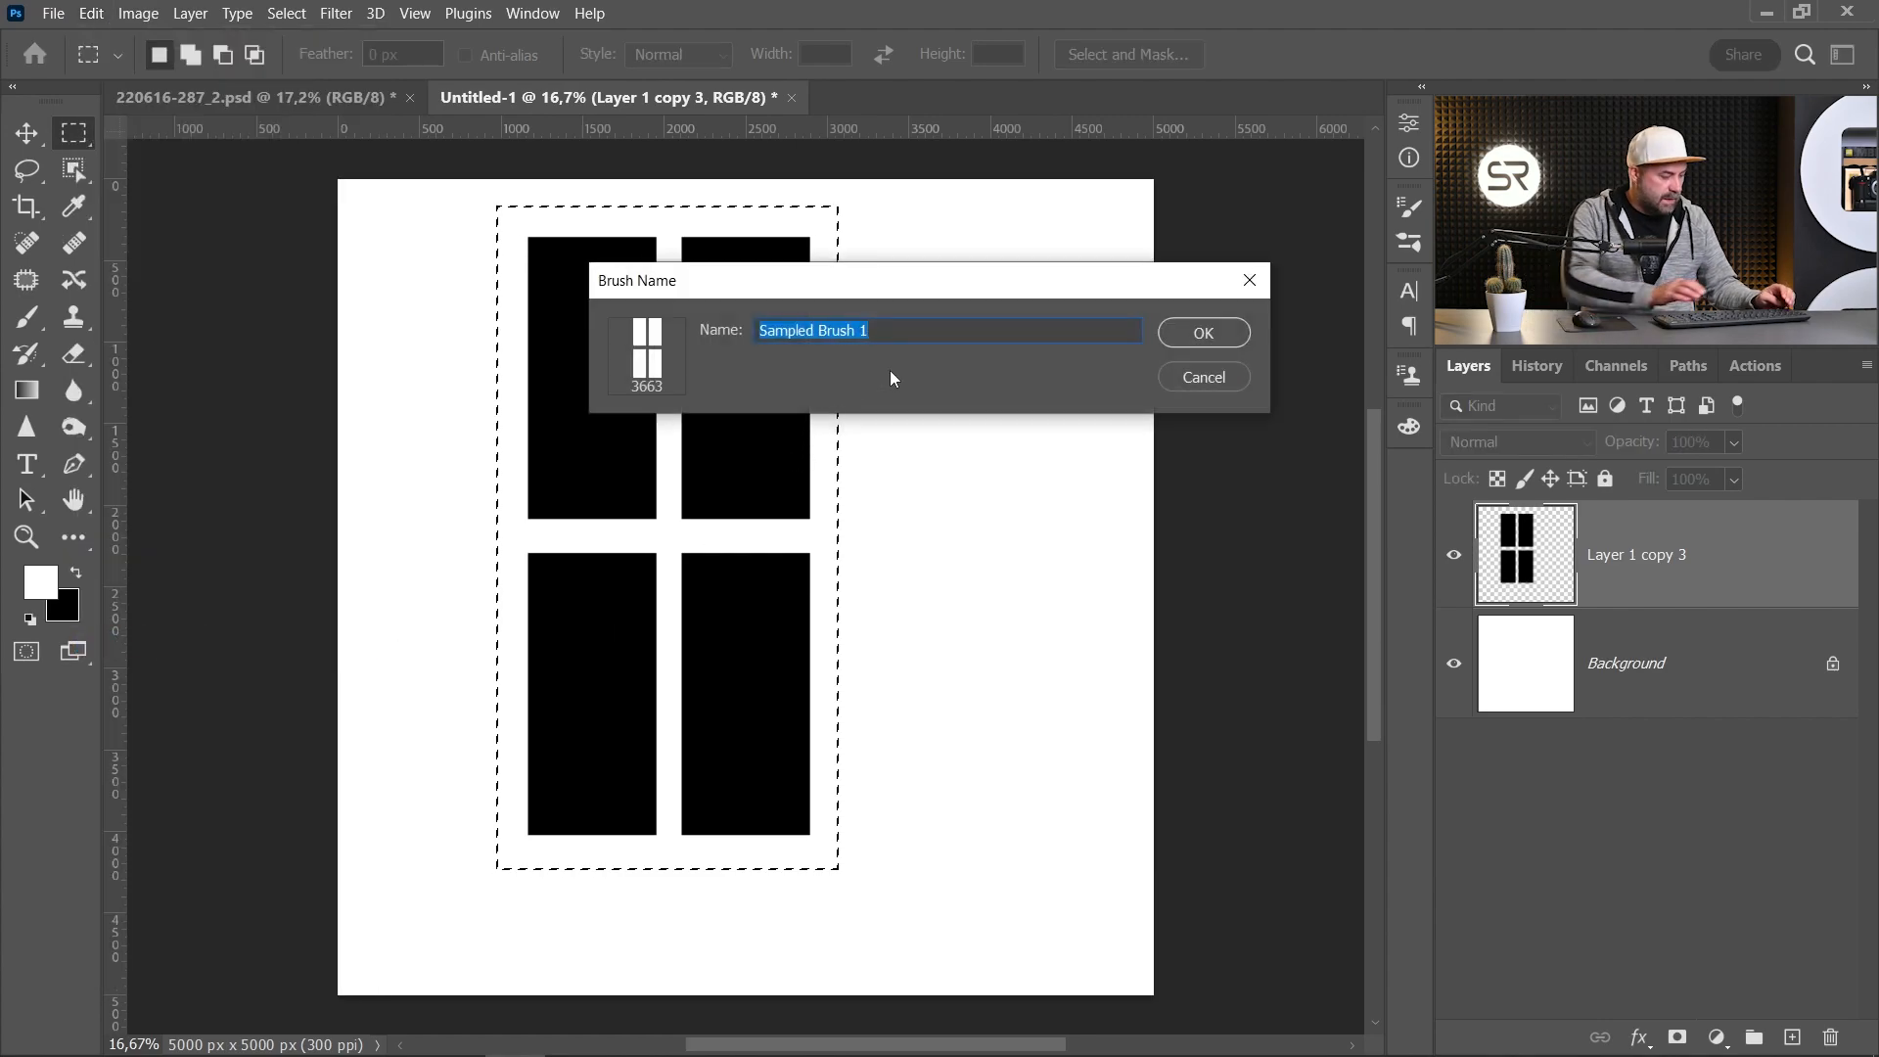
pyautogui.write('Windows')
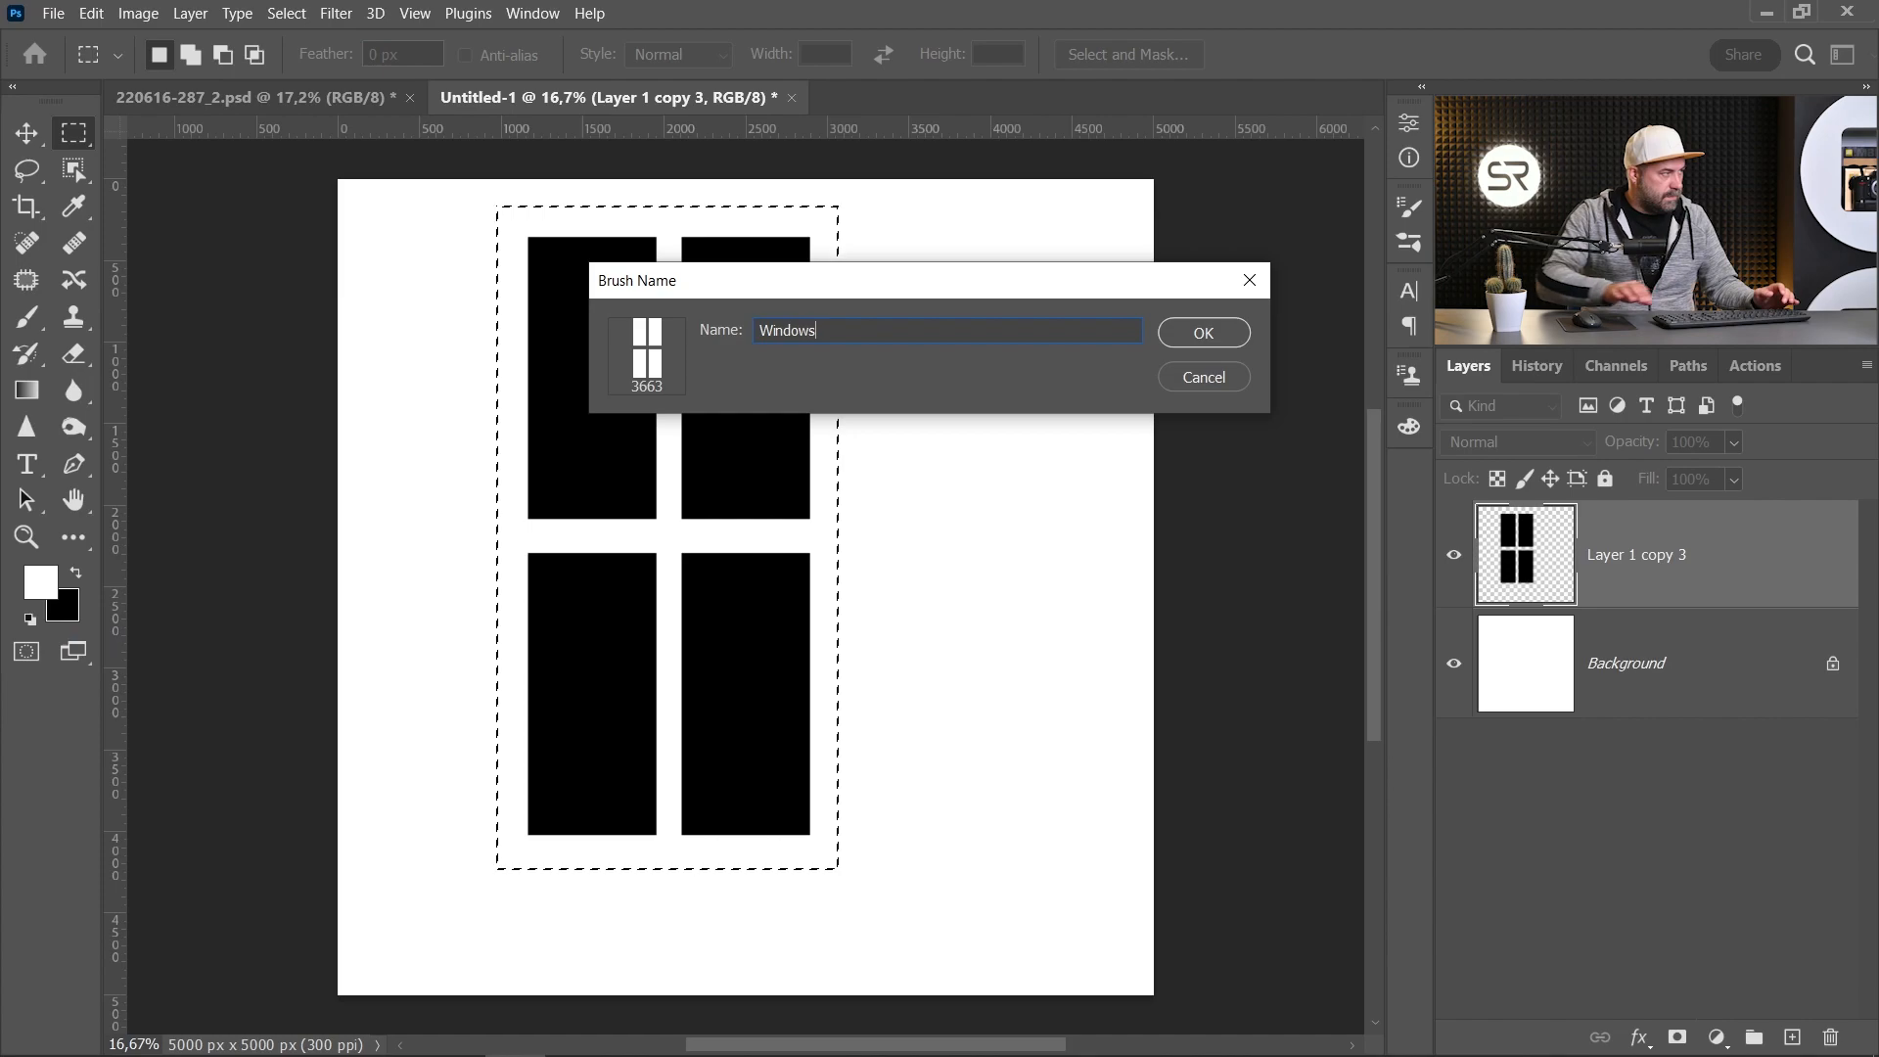
pyautogui.click(1203, 333)
# Step: In the photo document, add a new layer and stamp the Windows brush in white over the wall
pyautogui.press('b')
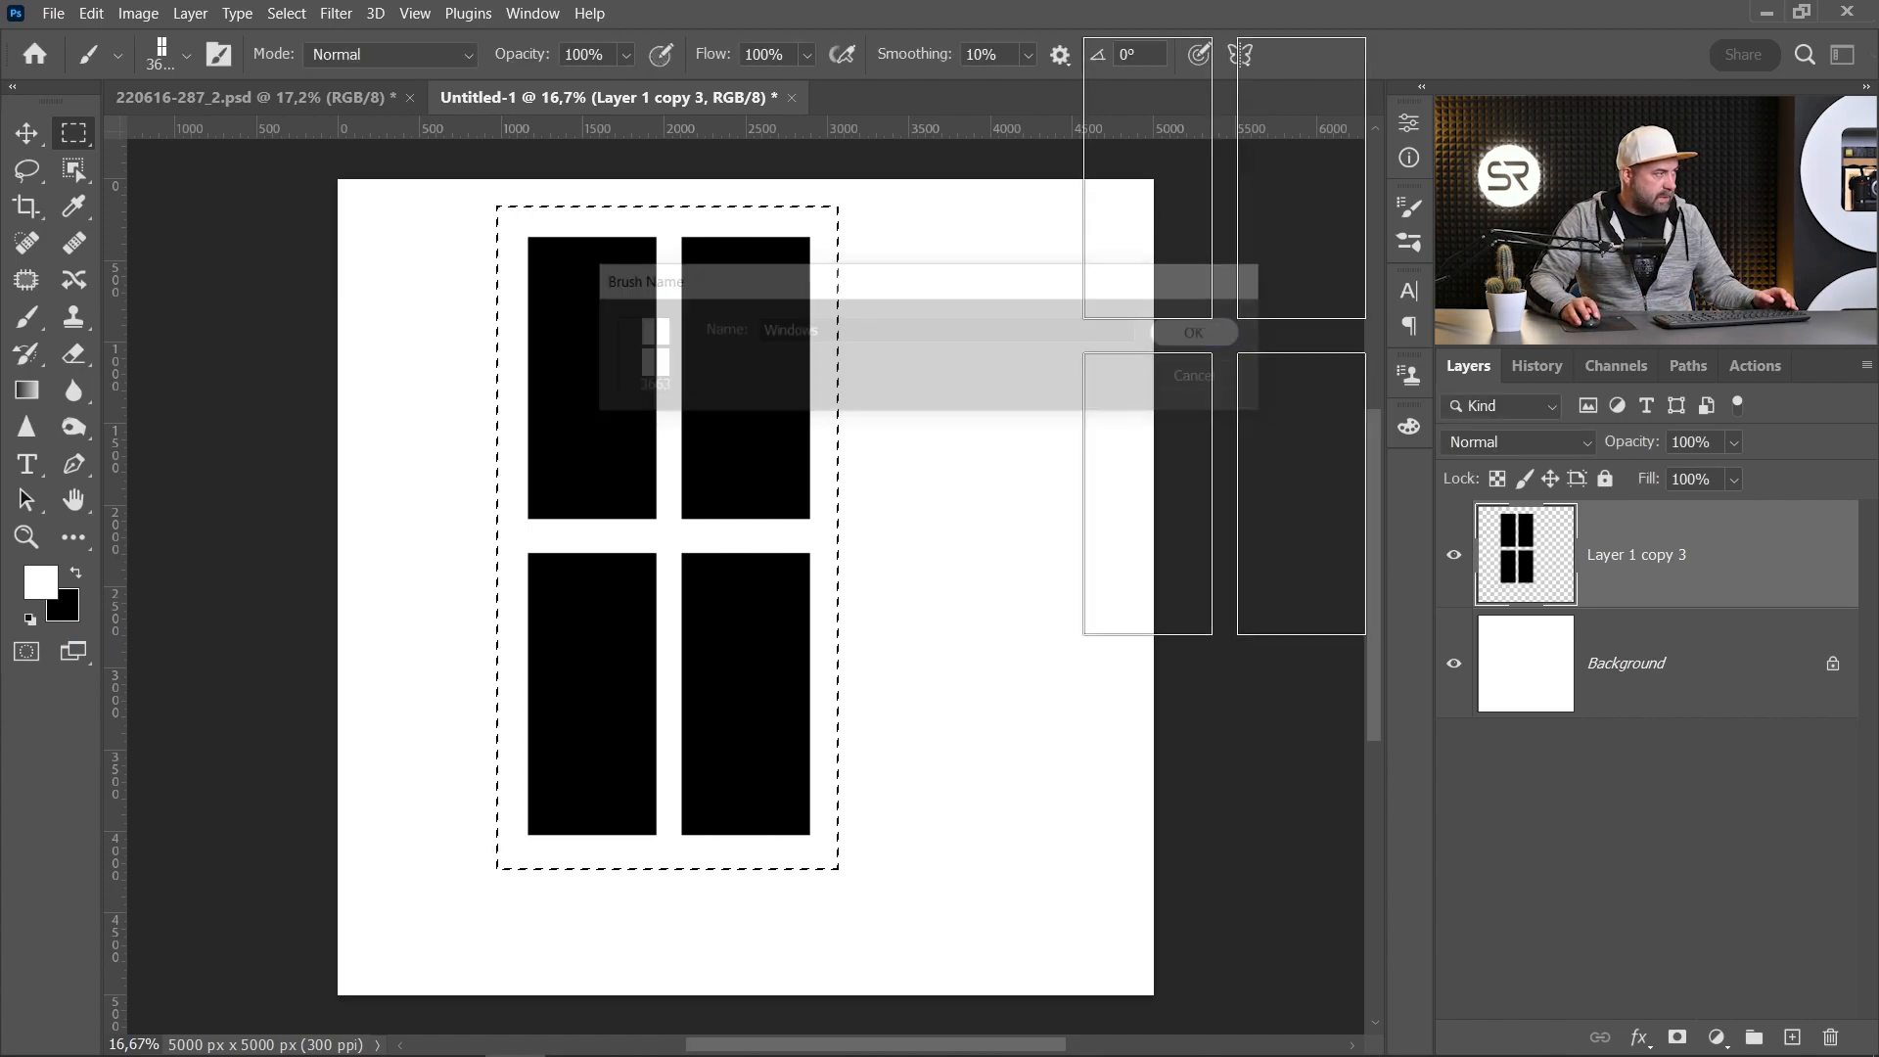
pyautogui.click(315, 98)
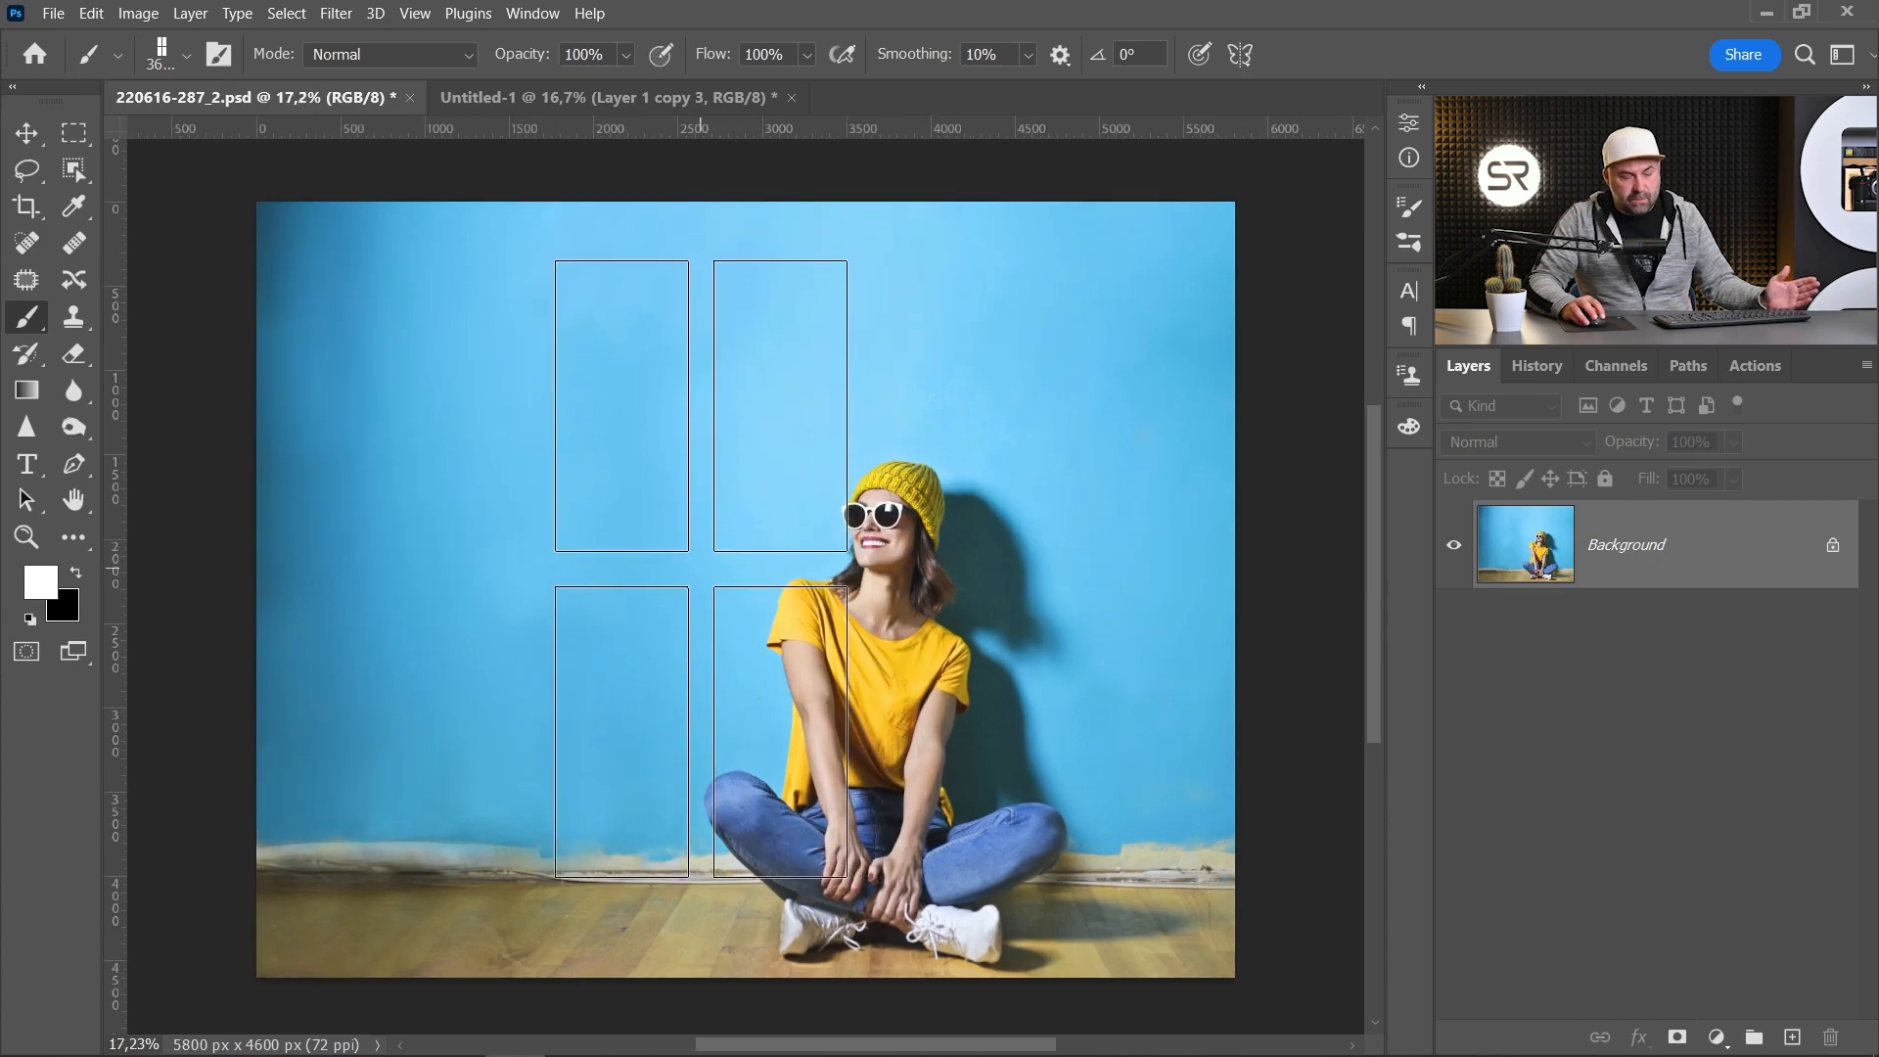
pyautogui.click(700, 568)
pyautogui.hotkey('ctrl', 'z')
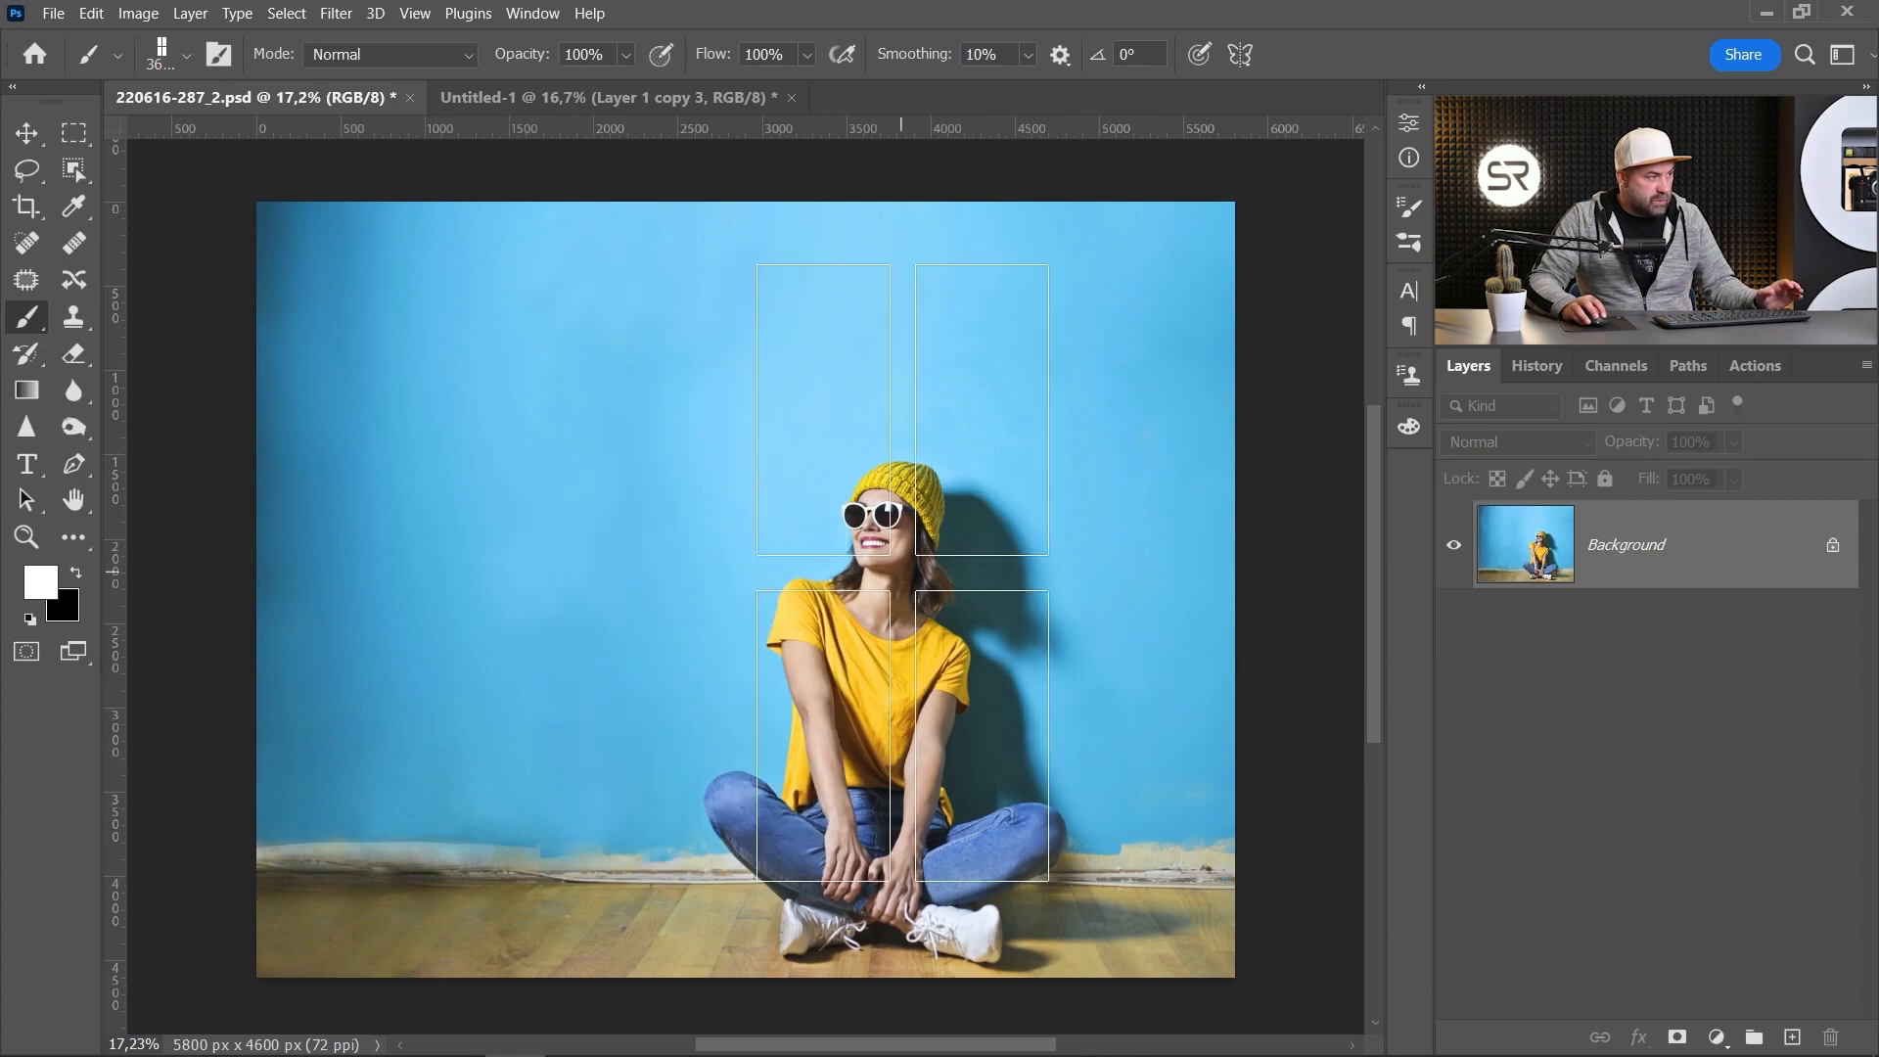
pyautogui.click(1792, 1036)
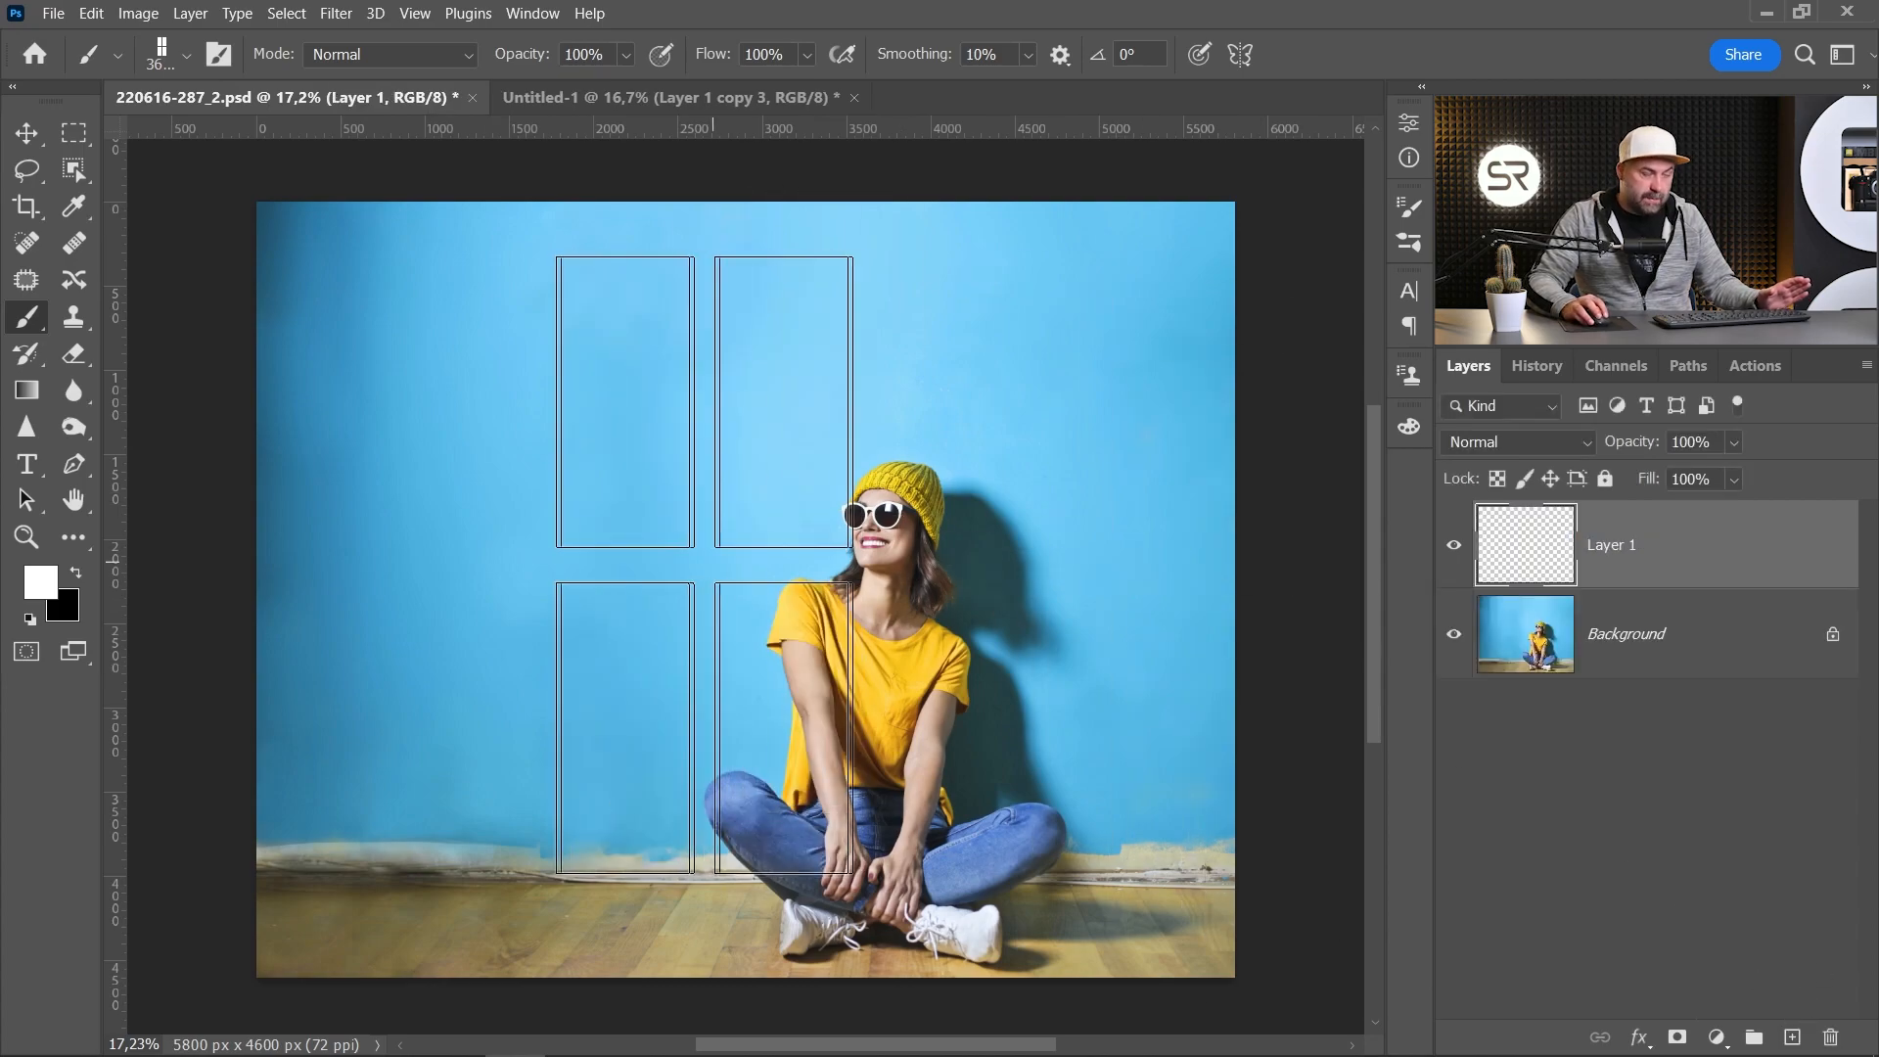
pyautogui.click(694, 548)
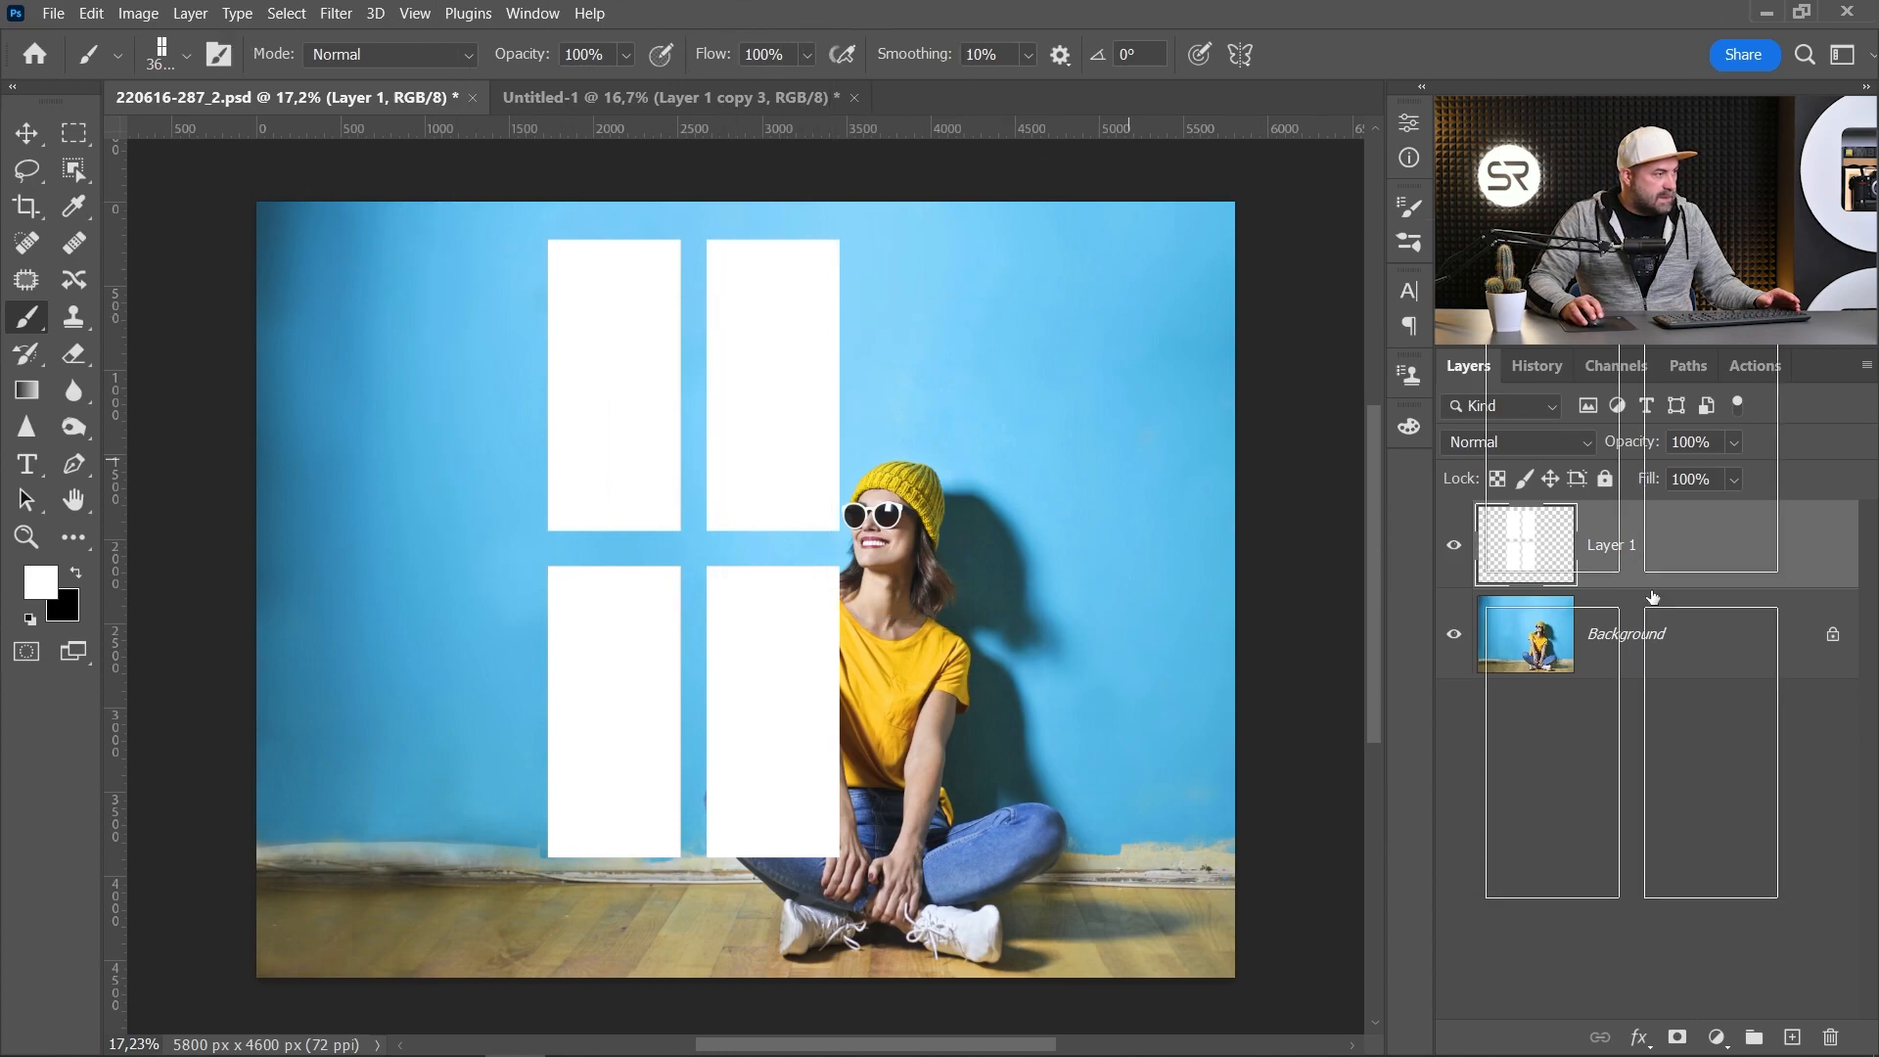
# Step: Convert the window layer to a smart object and apply a Gaussian Blur of about 60 pixels
pyautogui.rightClick(1678, 554)
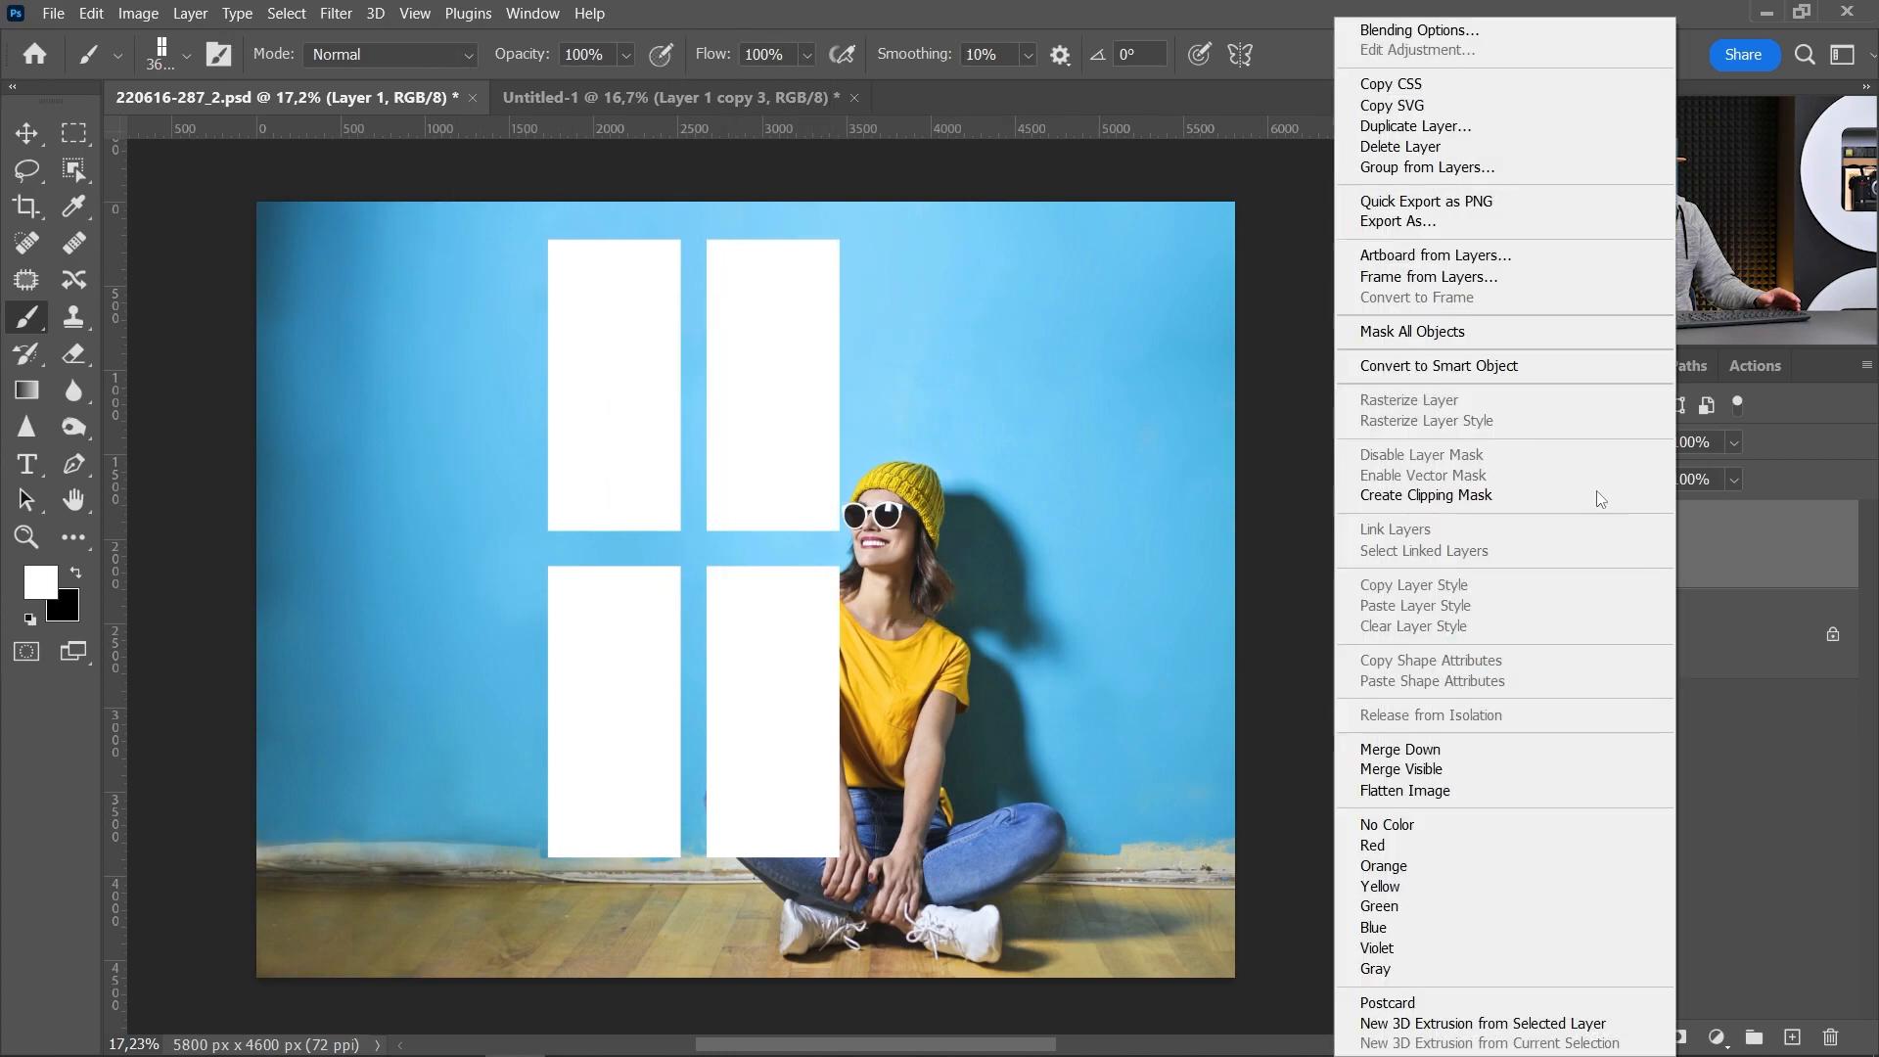
pyautogui.click(1437, 367)
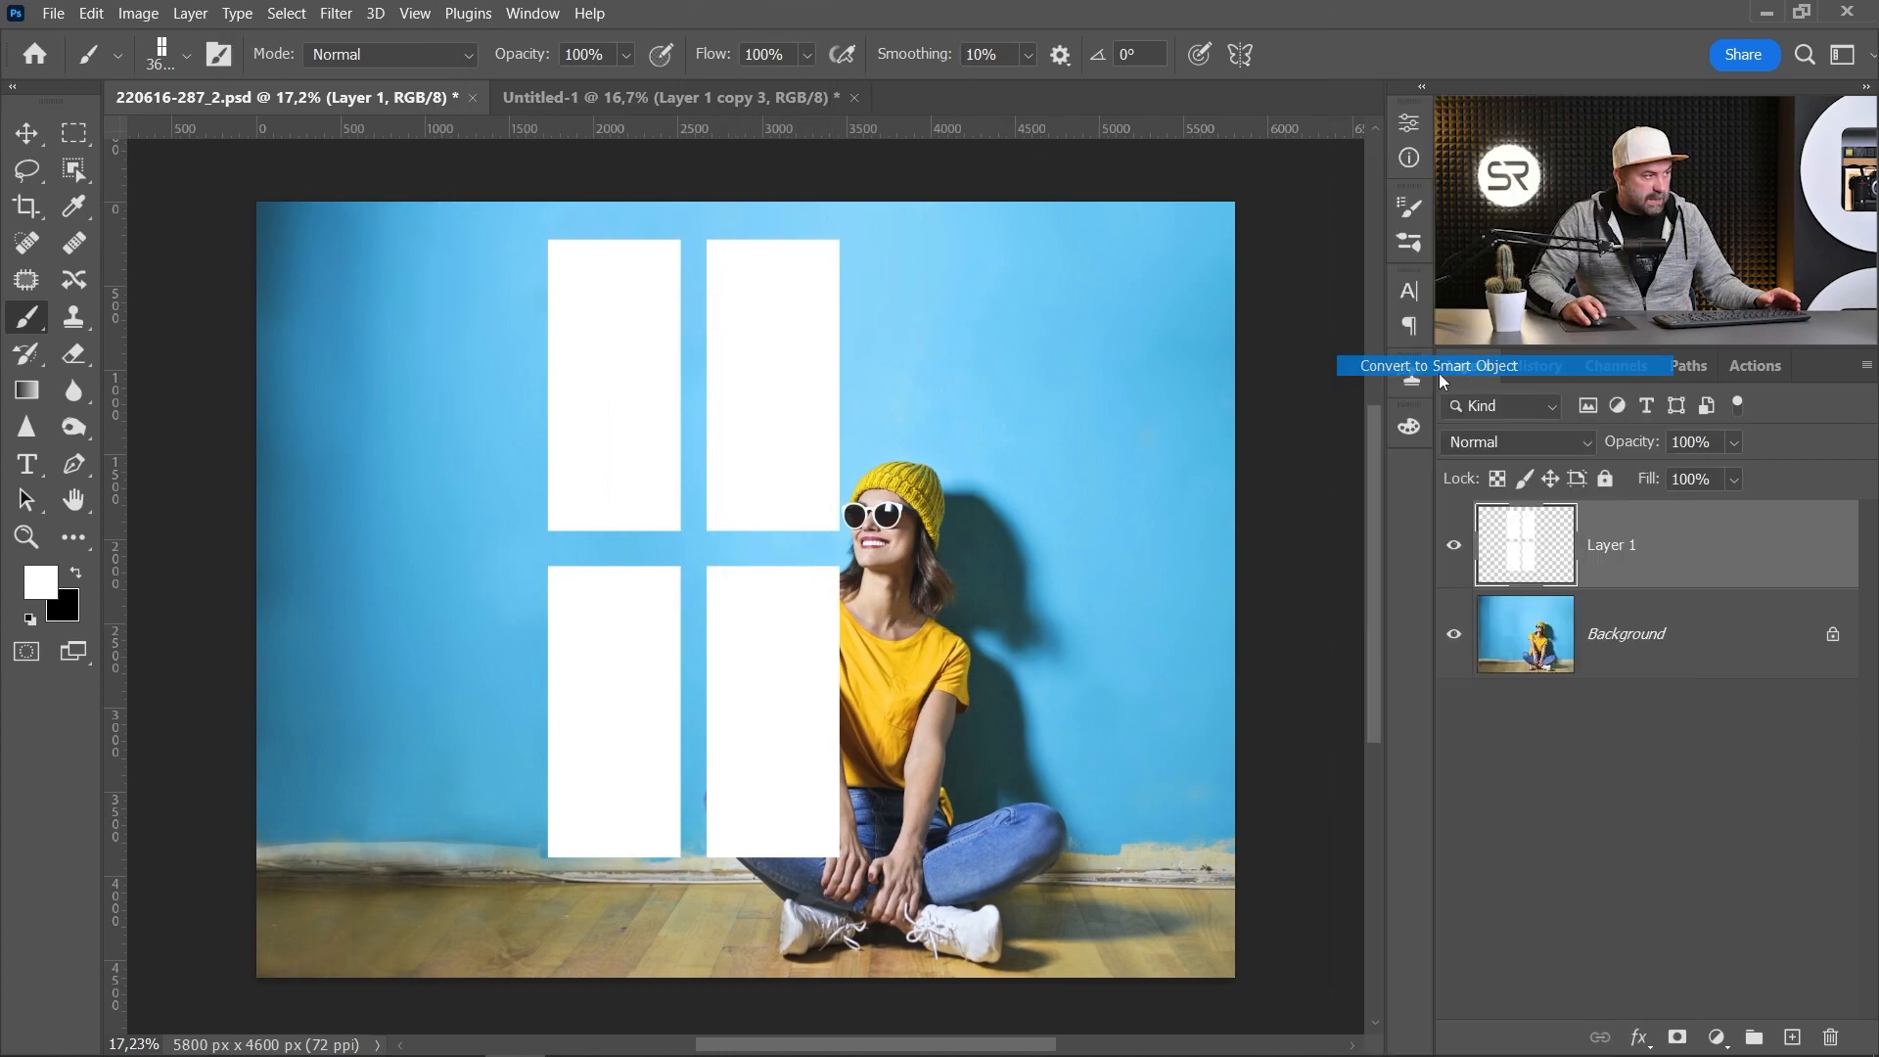
pyautogui.click(328, 14)
pyautogui.moveTo(421, 305)
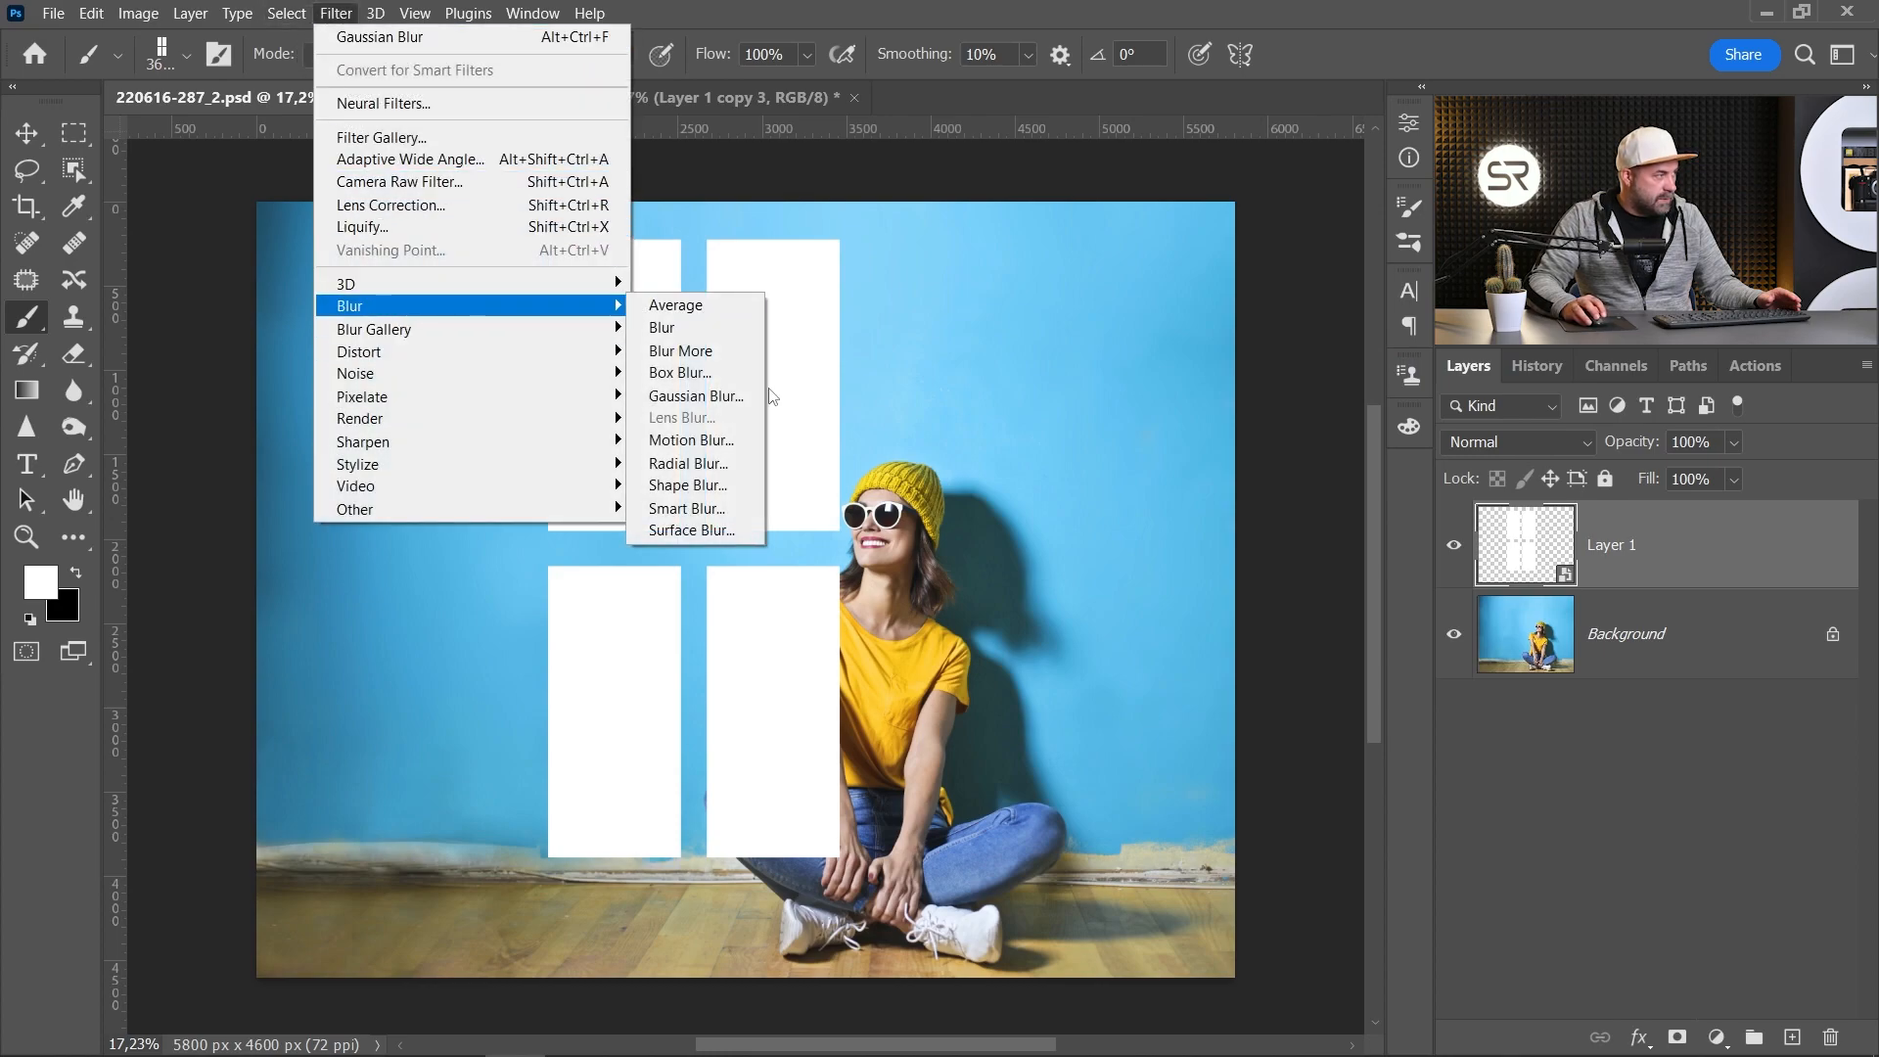
pyautogui.click(732, 396)
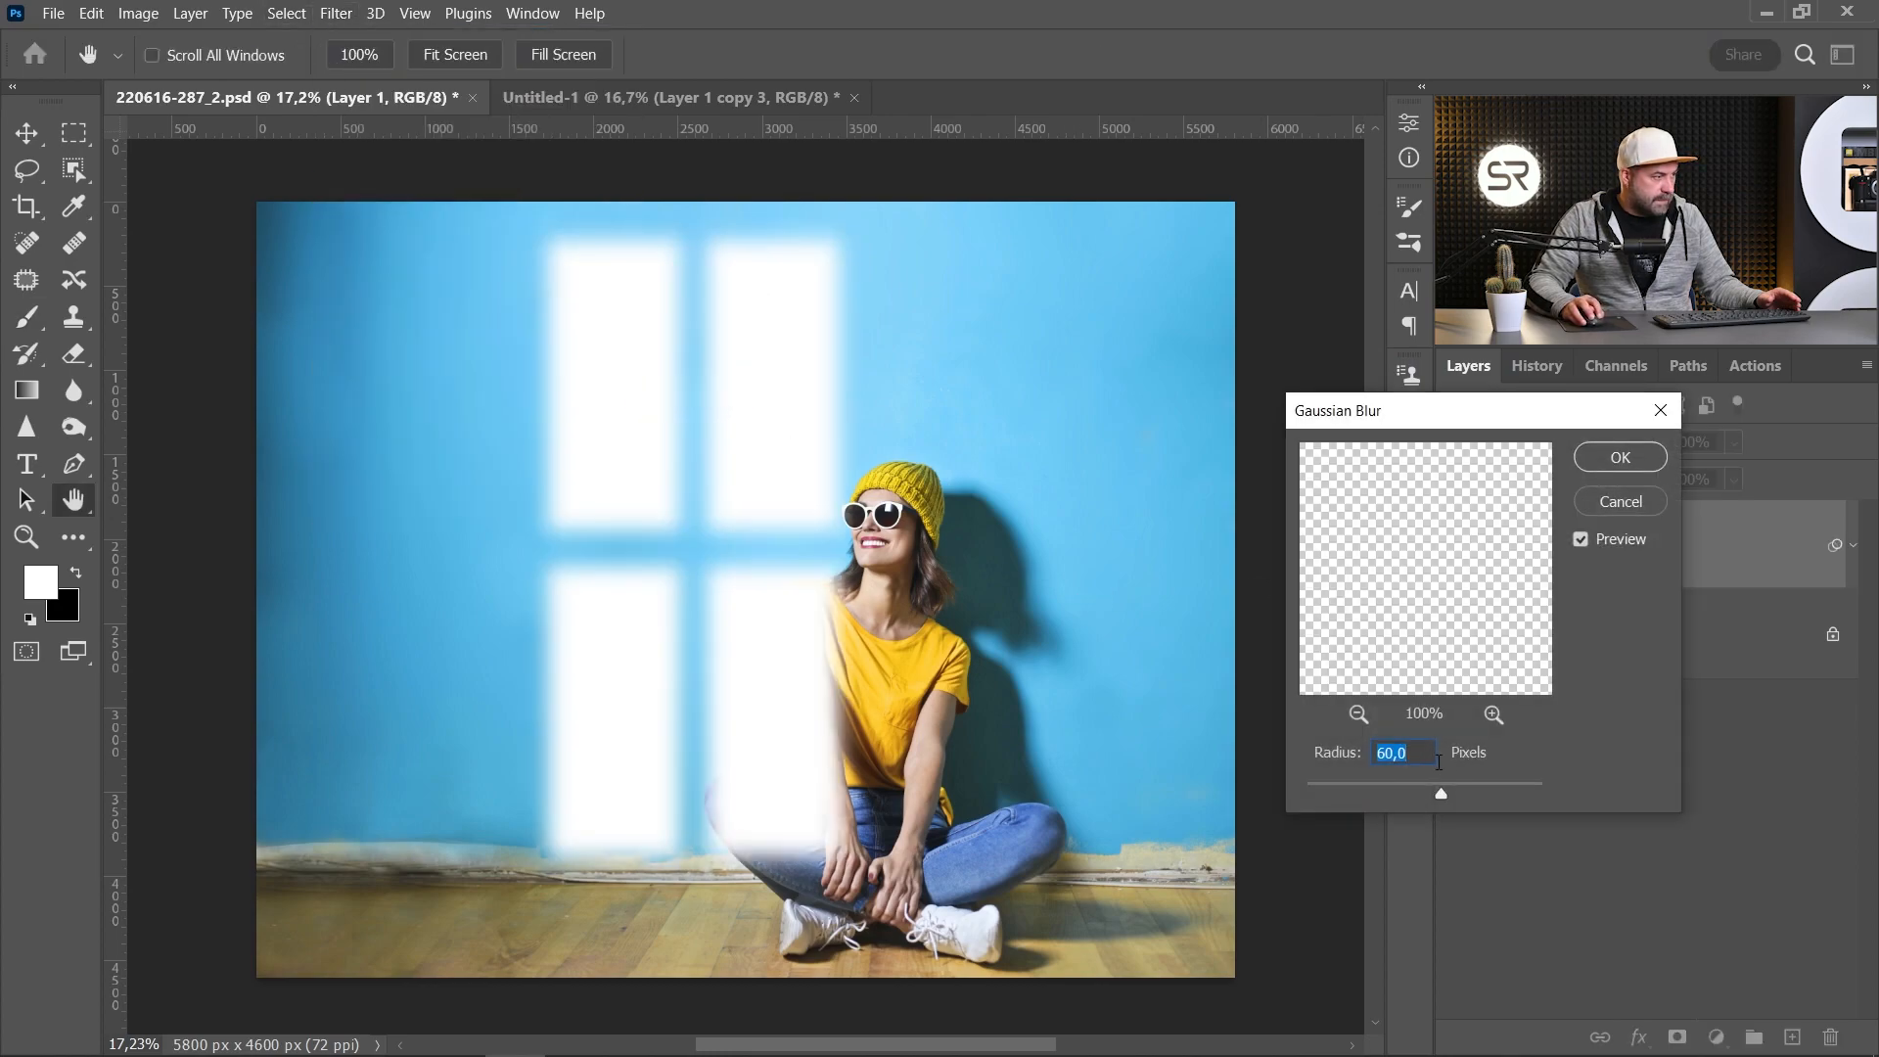
pyautogui.moveTo(1439, 796)
pyautogui.mouseDown()
pyautogui.moveTo(1465, 798)
pyautogui.moveTo(1435, 795)
pyautogui.mouseUp()
pyautogui.doubleClick(1419, 756)
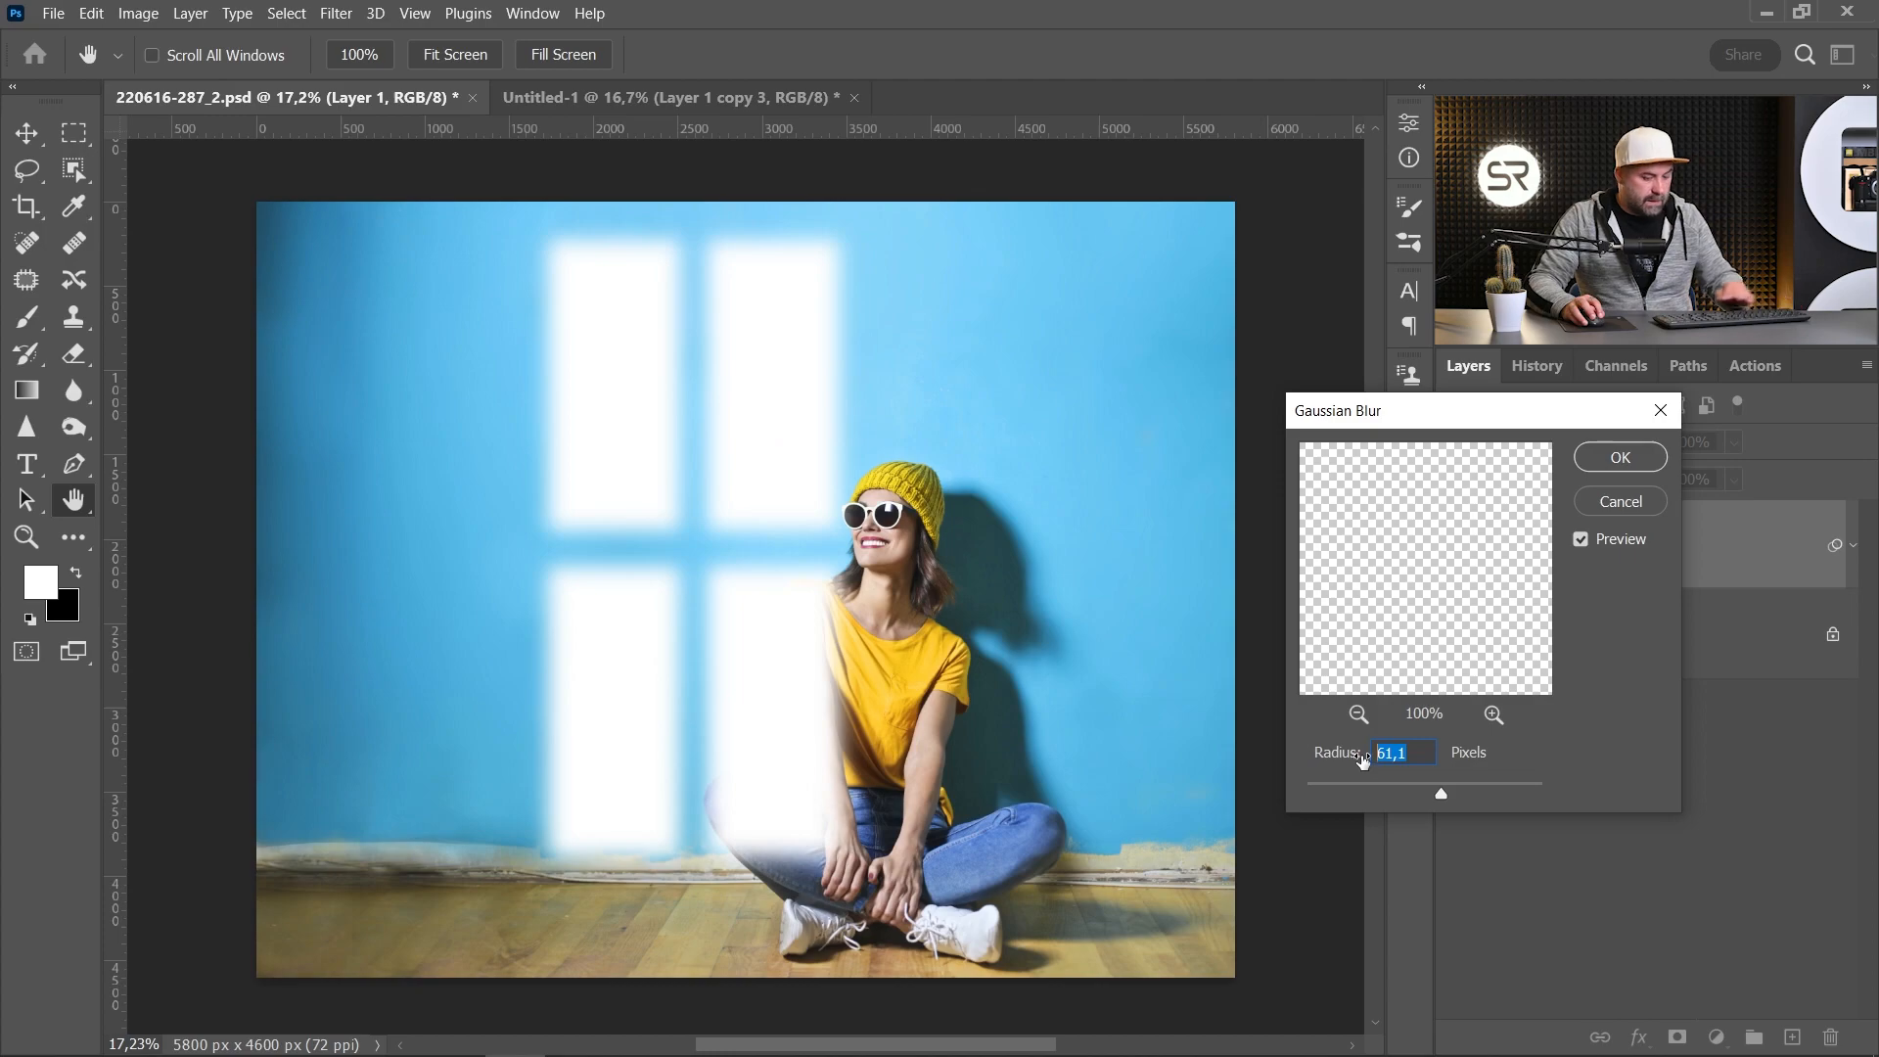
pyautogui.write('60')
pyautogui.click(1620, 457)
pyautogui.press('b')
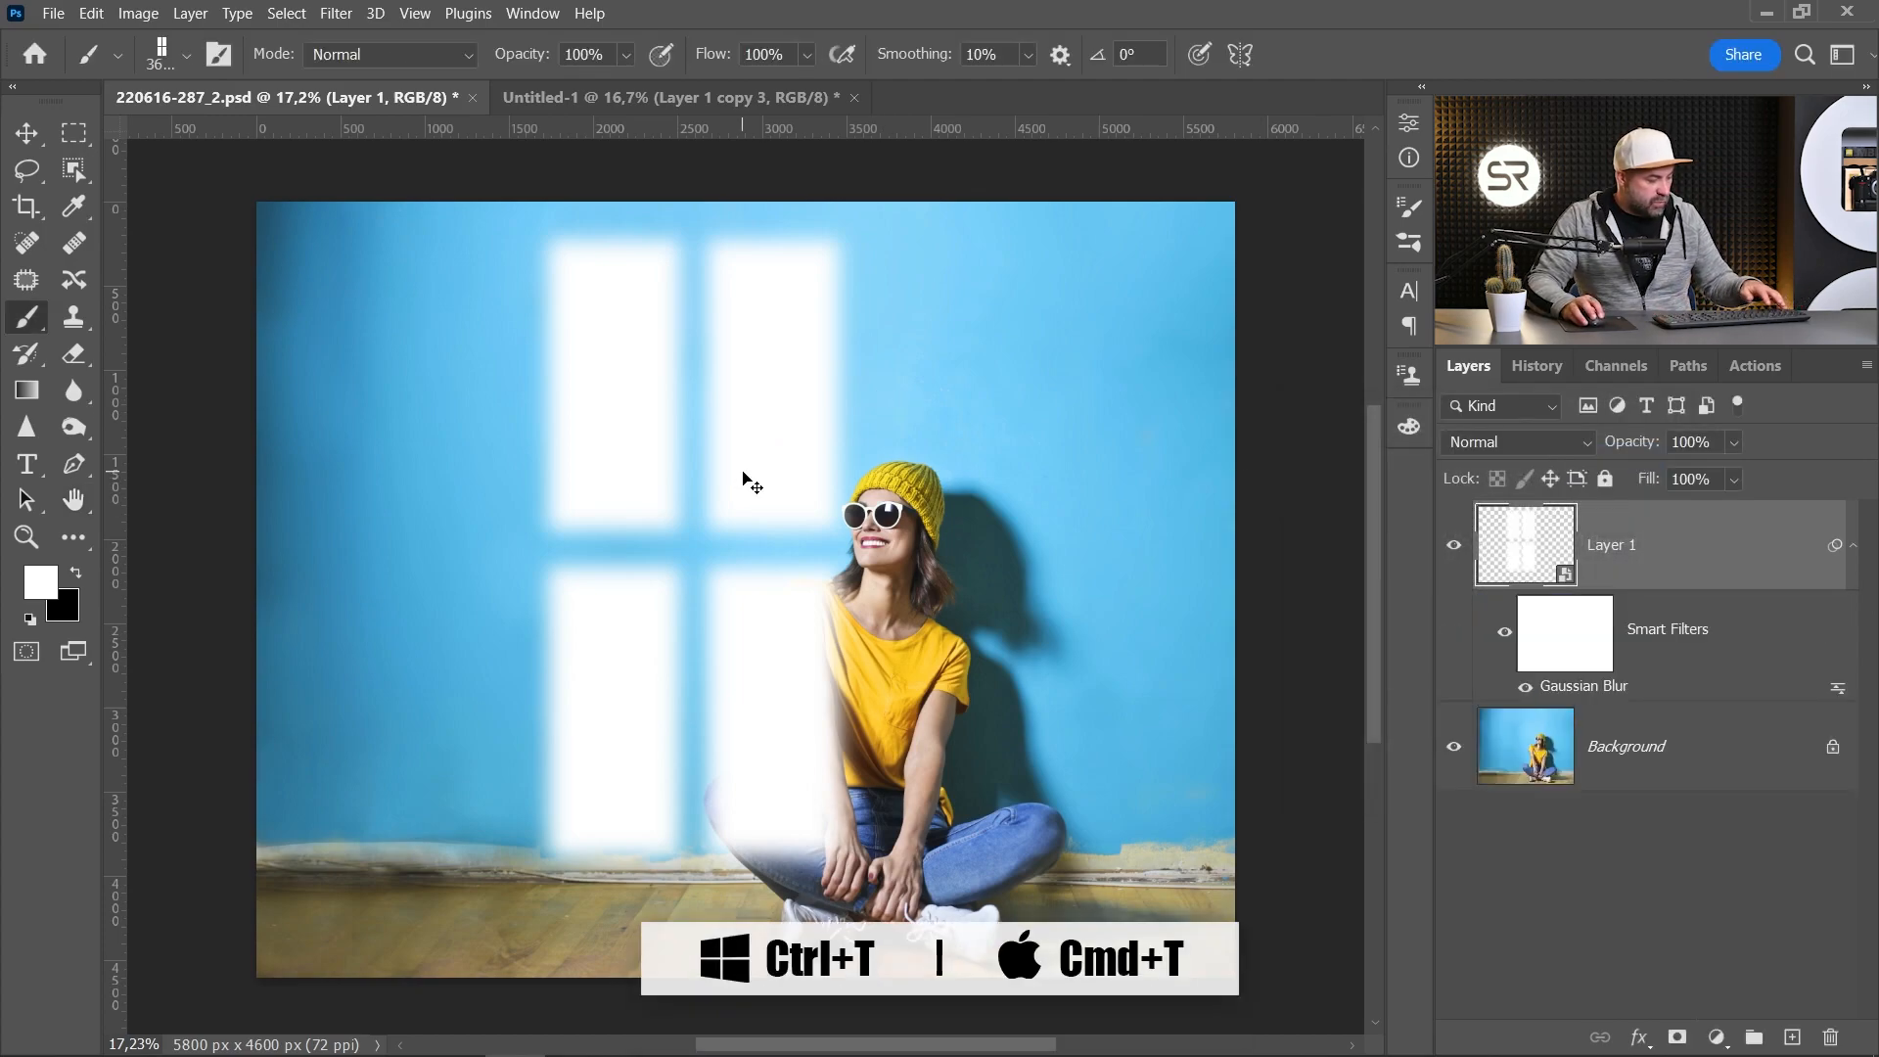
# Step: Apply a Perspective transform to the window light, slanting it to the right, and commit it
pyautogui.hotkey('ctrl', 't')
pyautogui.rightClick(791, 466)
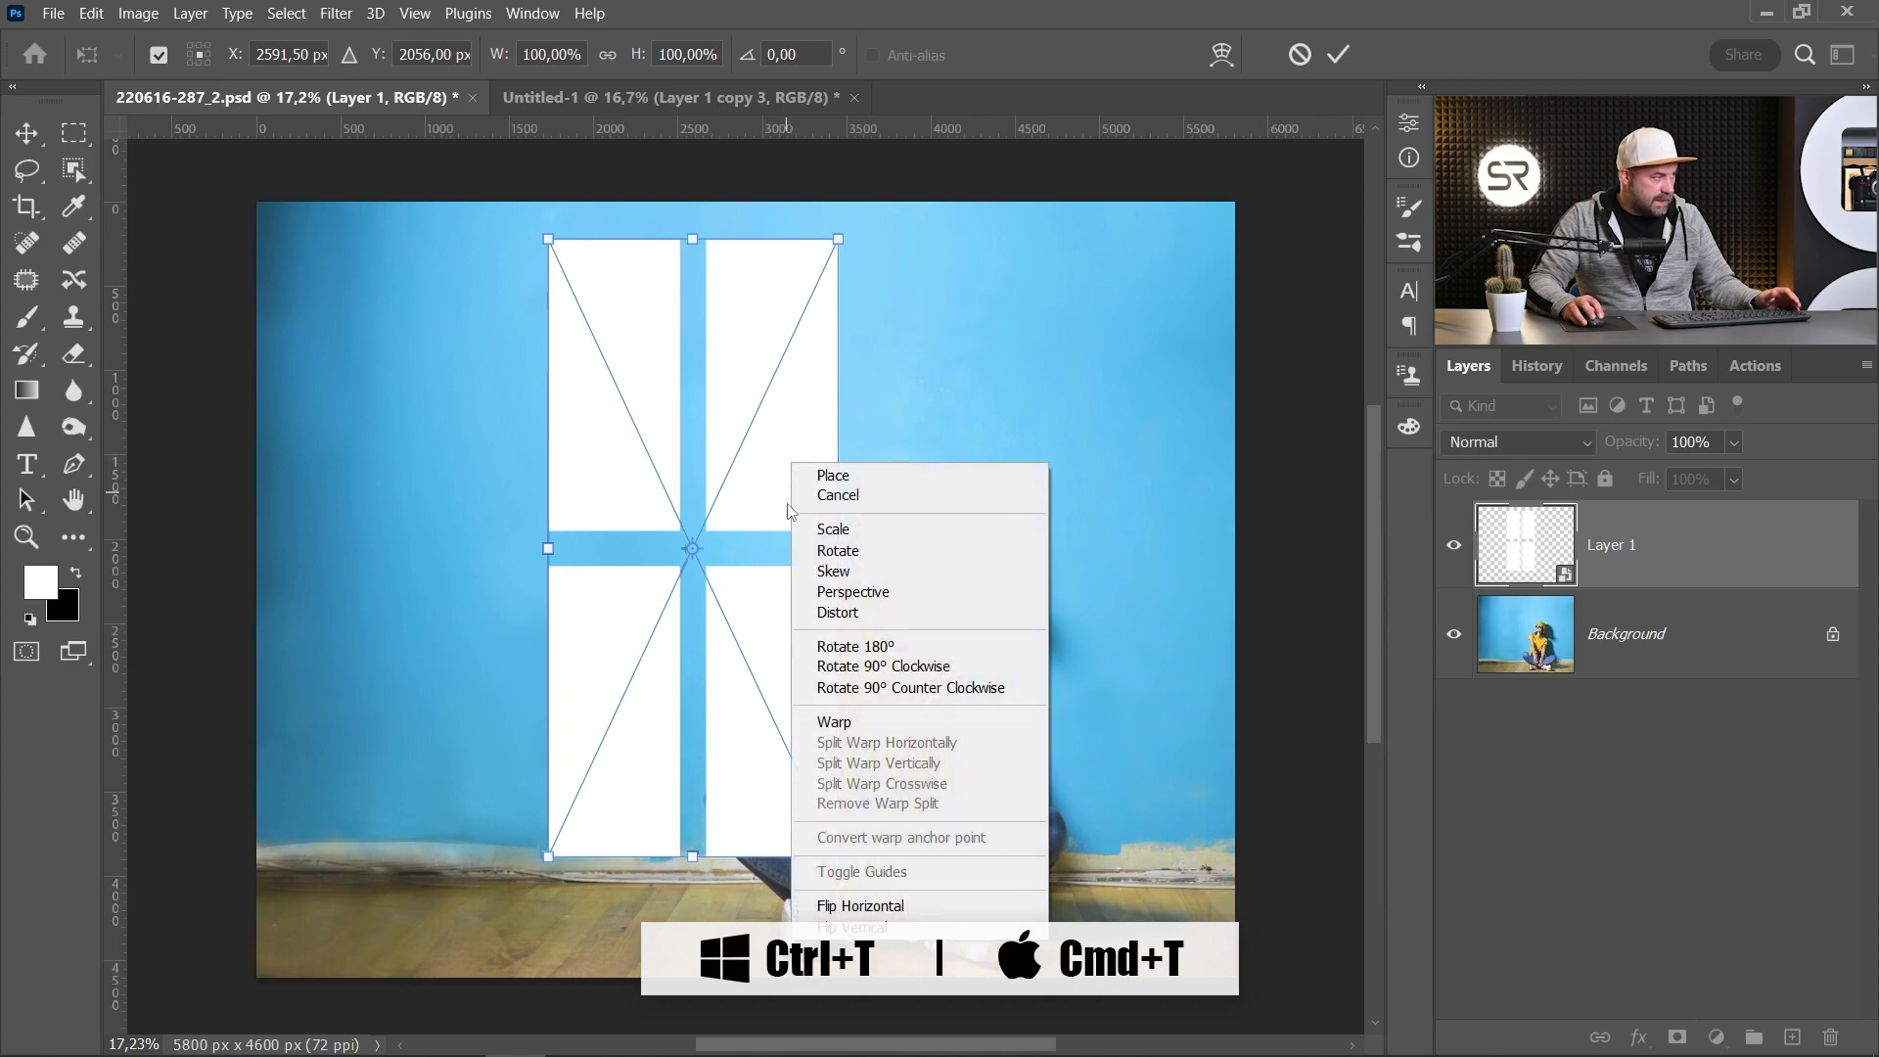
pyautogui.click(851, 591)
pyautogui.moveTo(690, 237); pyautogui.dragTo(618, 239)
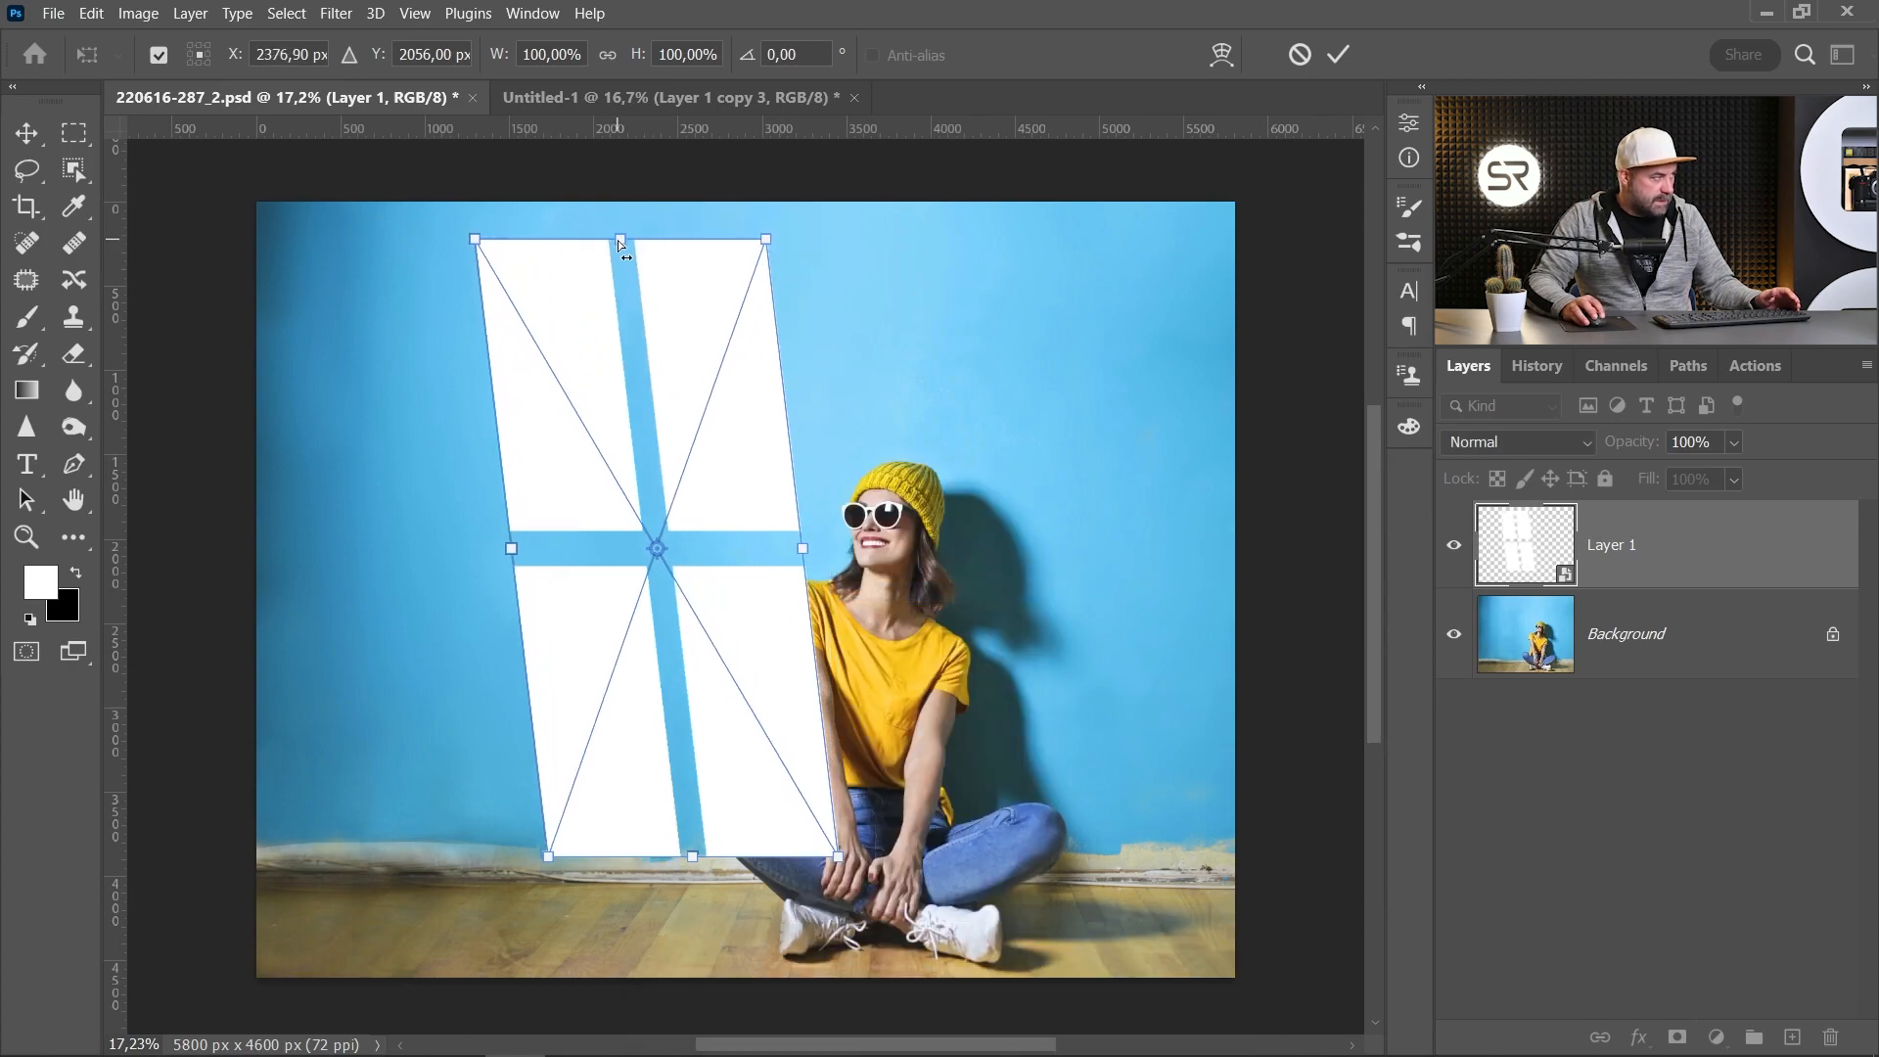
pyautogui.moveTo(515, 550); pyautogui.dragTo(503, 524)
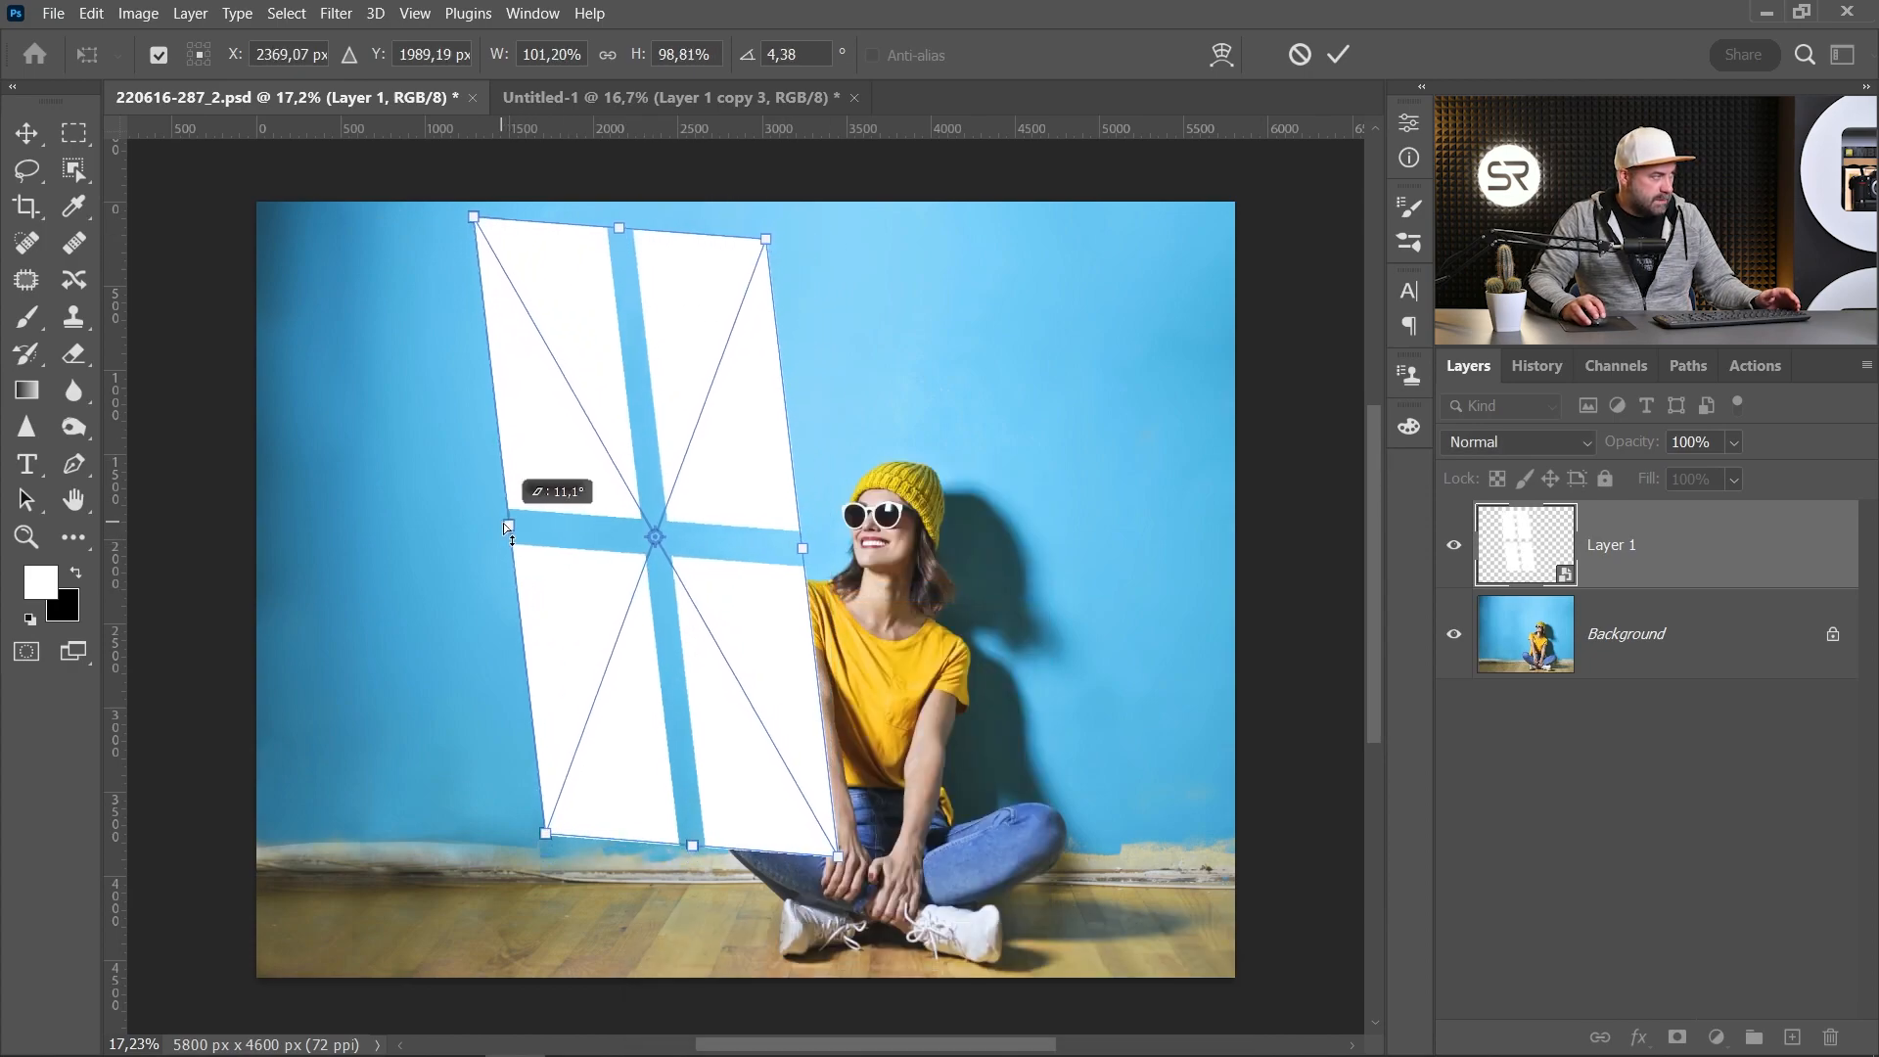
pyautogui.moveTo(653, 434); pyautogui.dragTo(668, 442)
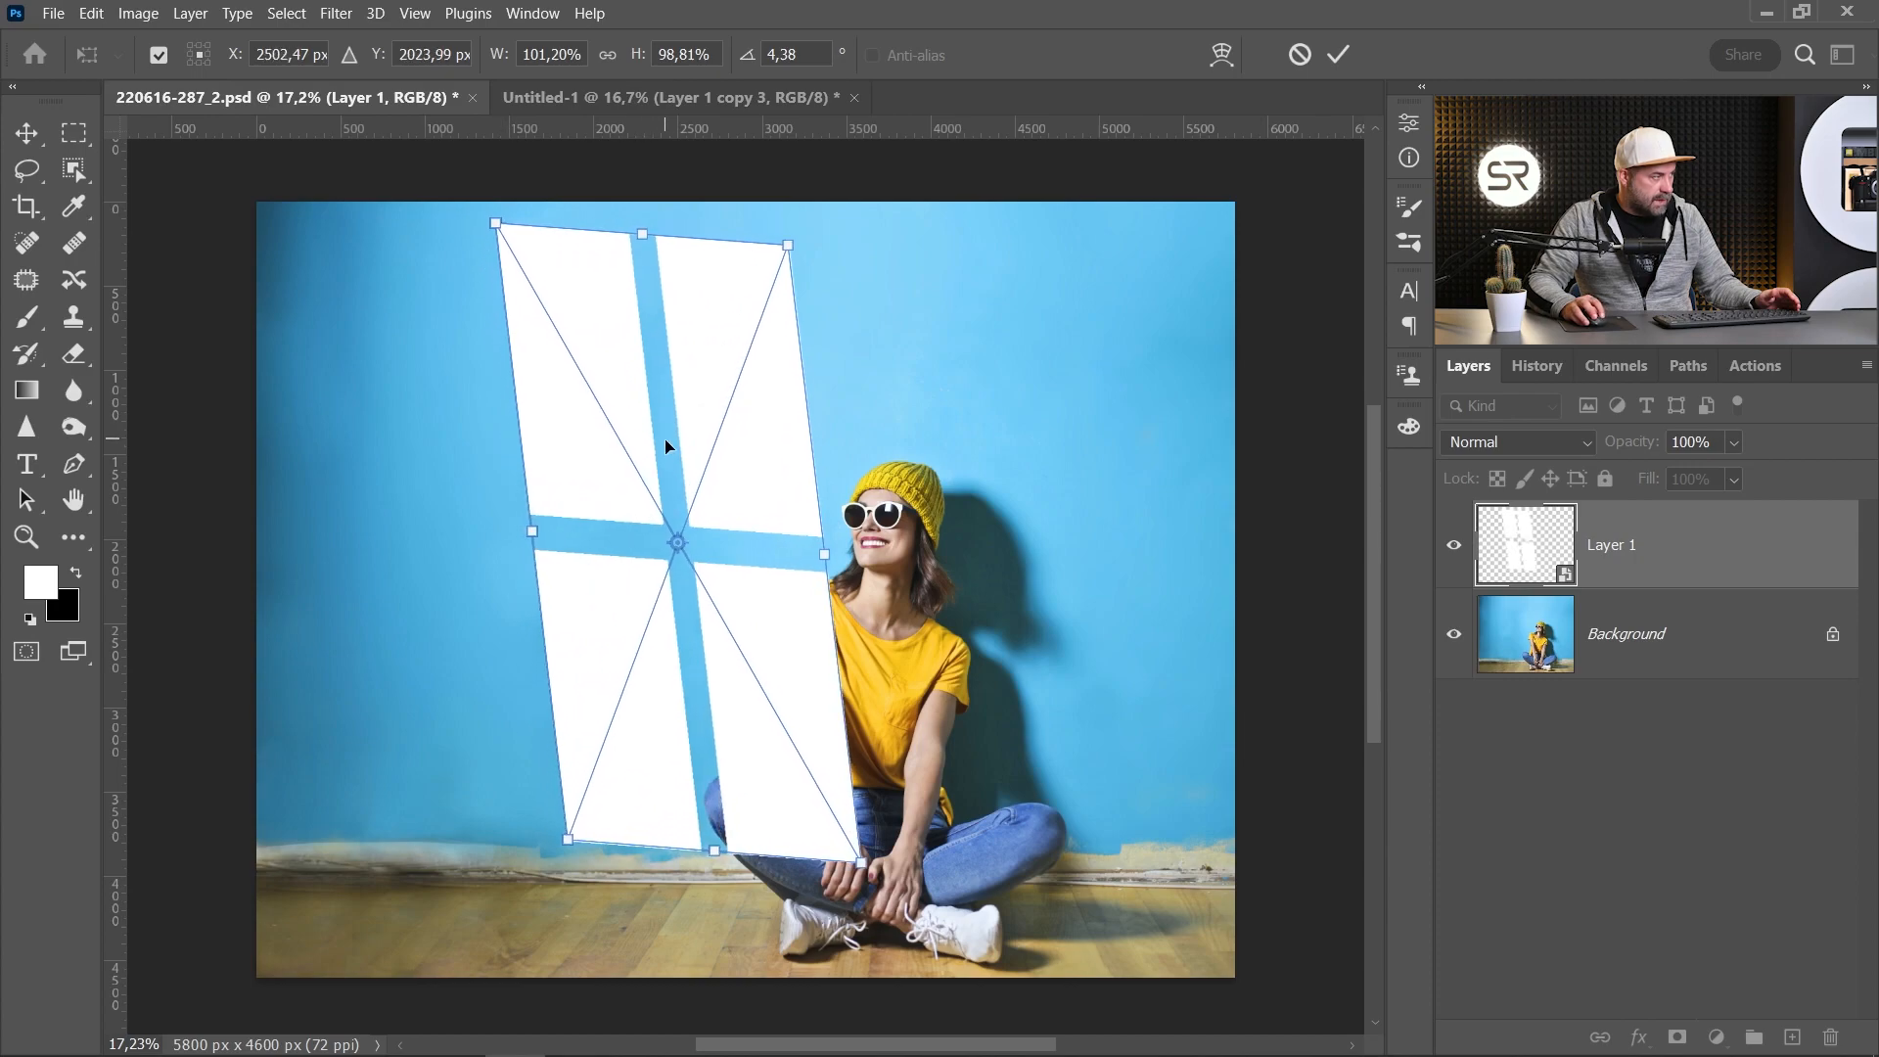
pyautogui.moveTo(768, 520); pyautogui.dragTo(800, 520)
pyautogui.press('Return')
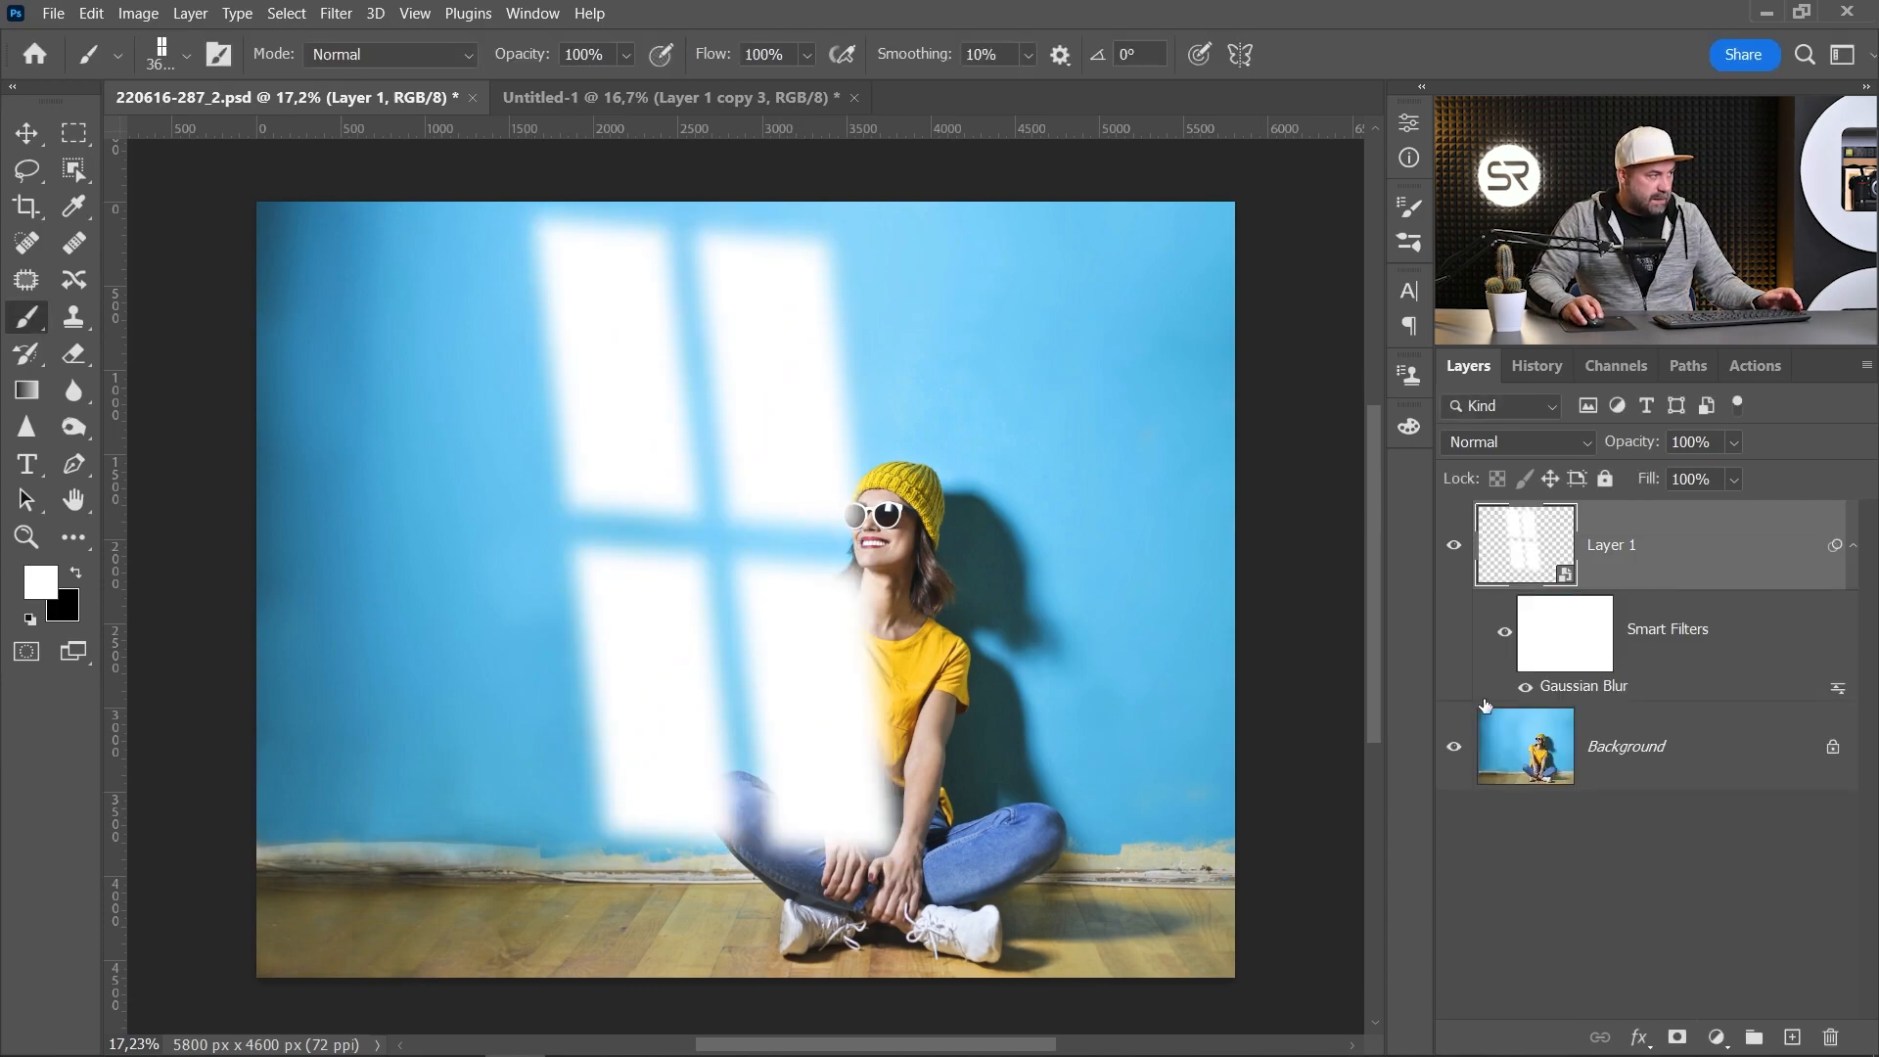
# Step: Add a Curves adjustment above the Background and darken the photo by raising the black point and lowering the highlights
pyautogui.click(1643, 746)
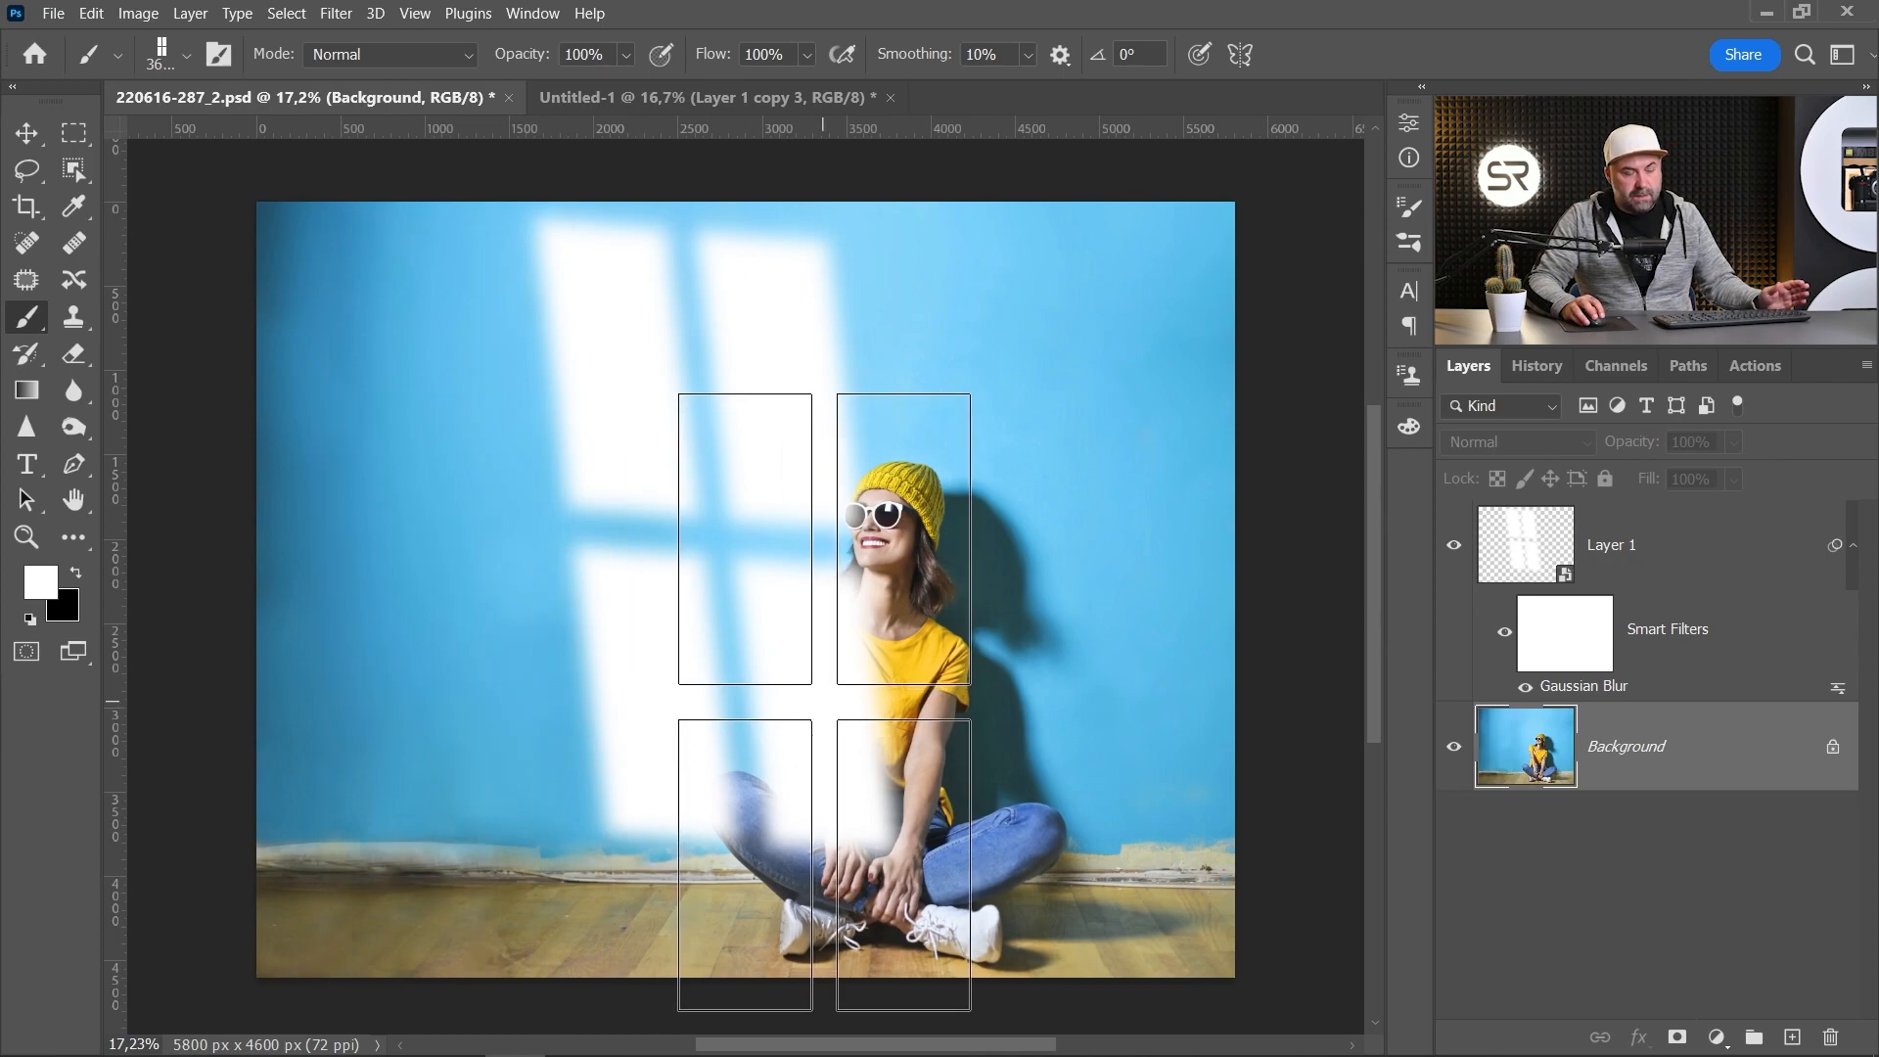
pyautogui.click(1716, 1037)
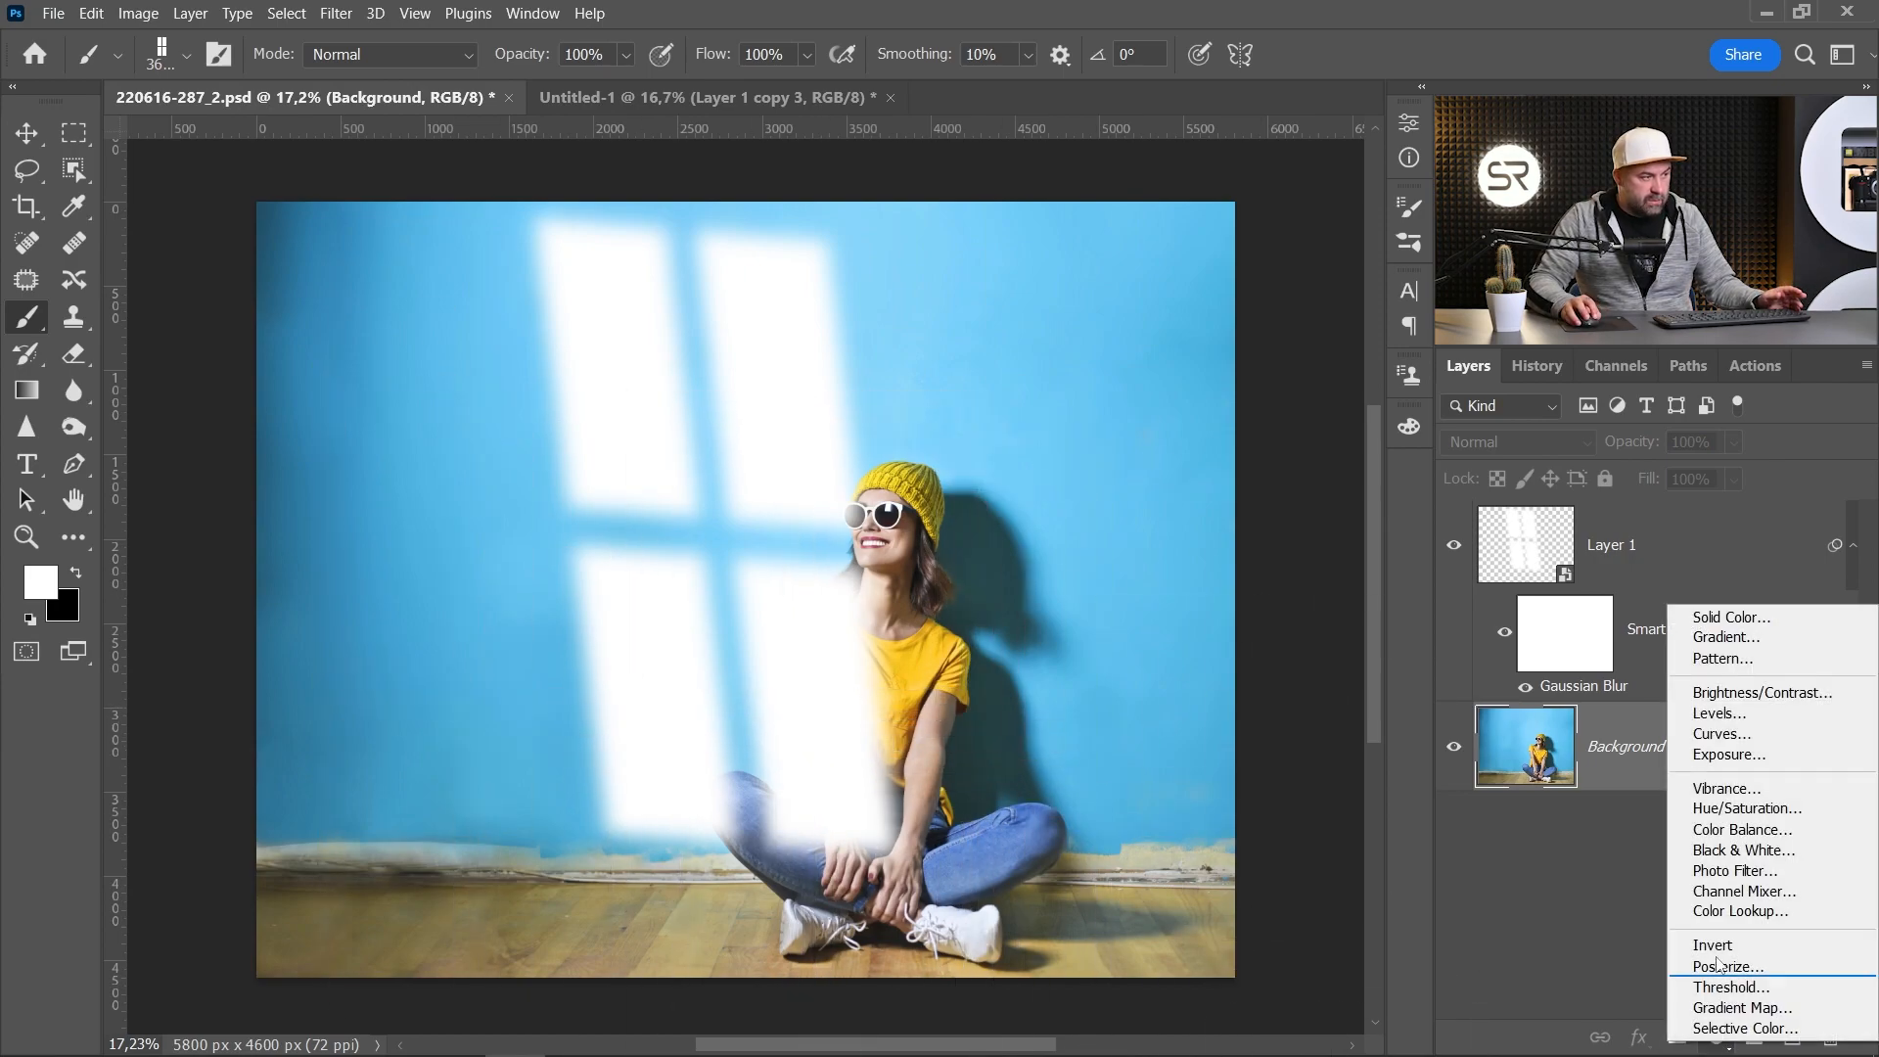
pyautogui.click(1739, 736)
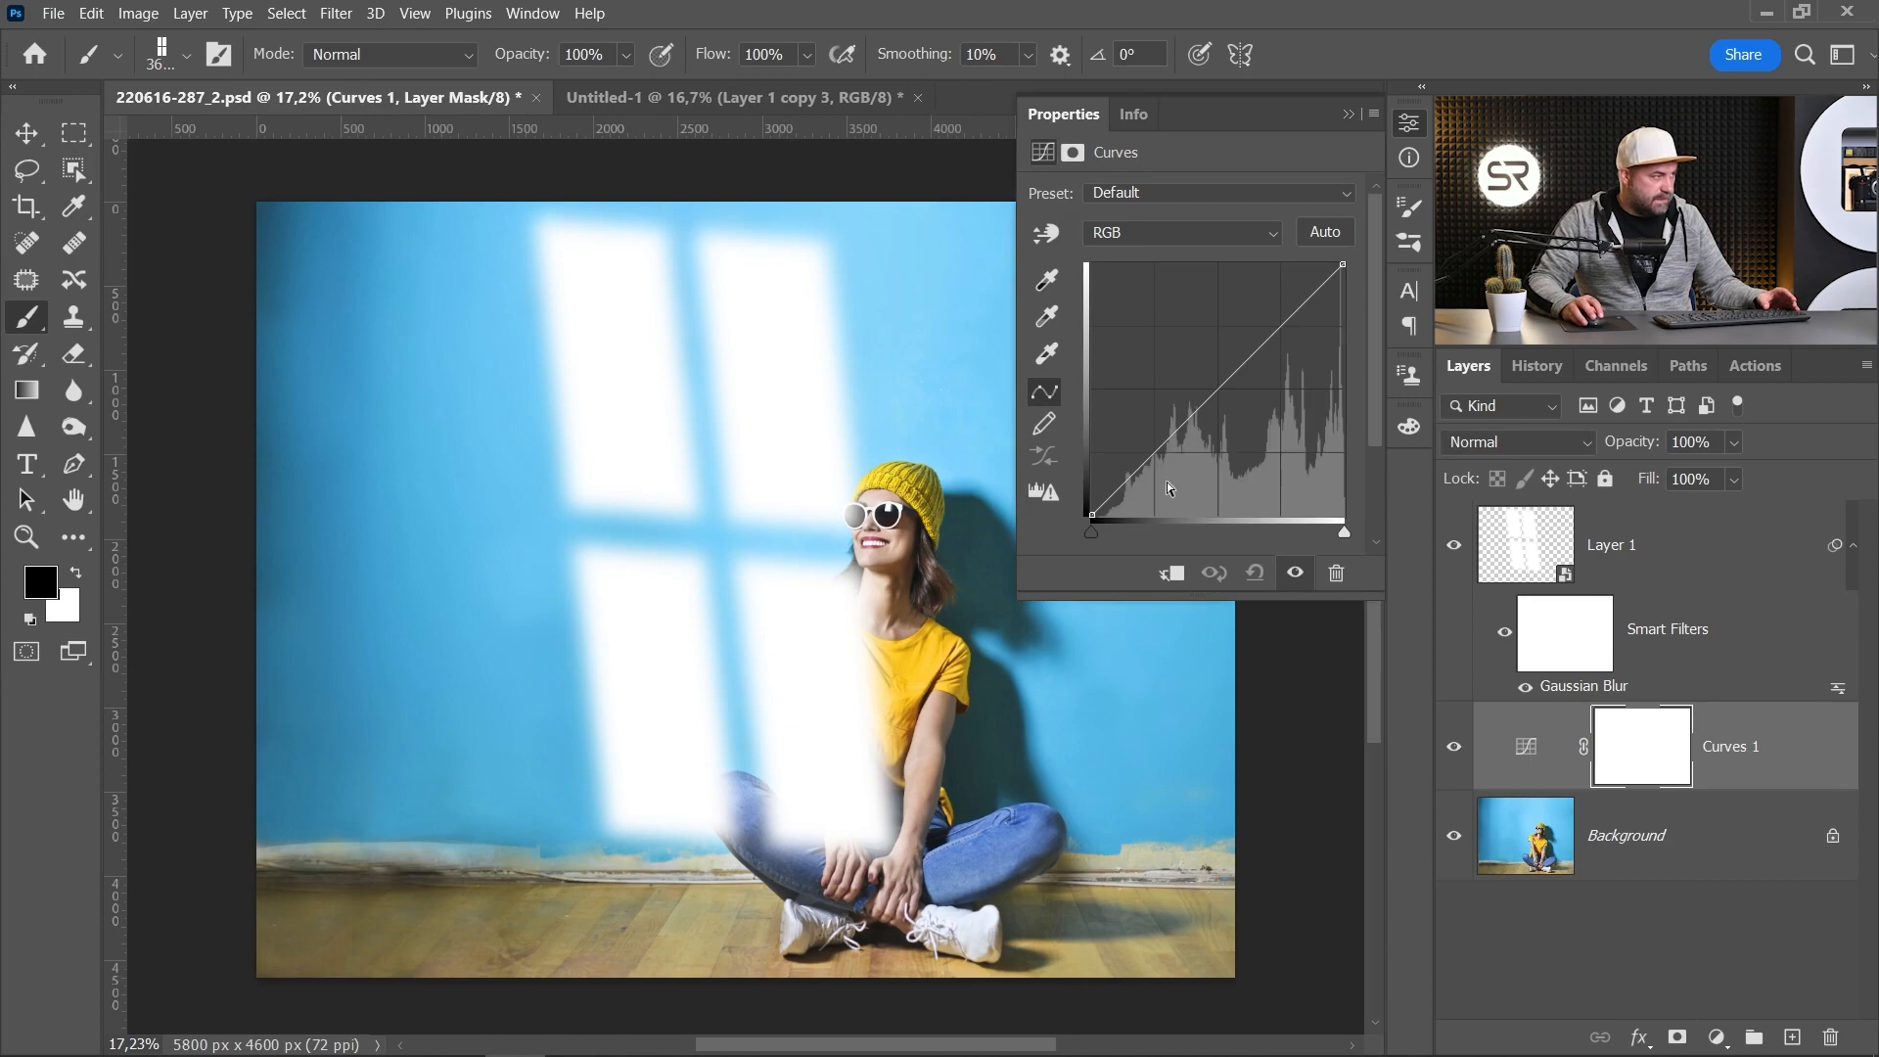
pyautogui.moveTo(1097, 516); pyautogui.dragTo(1143, 519)
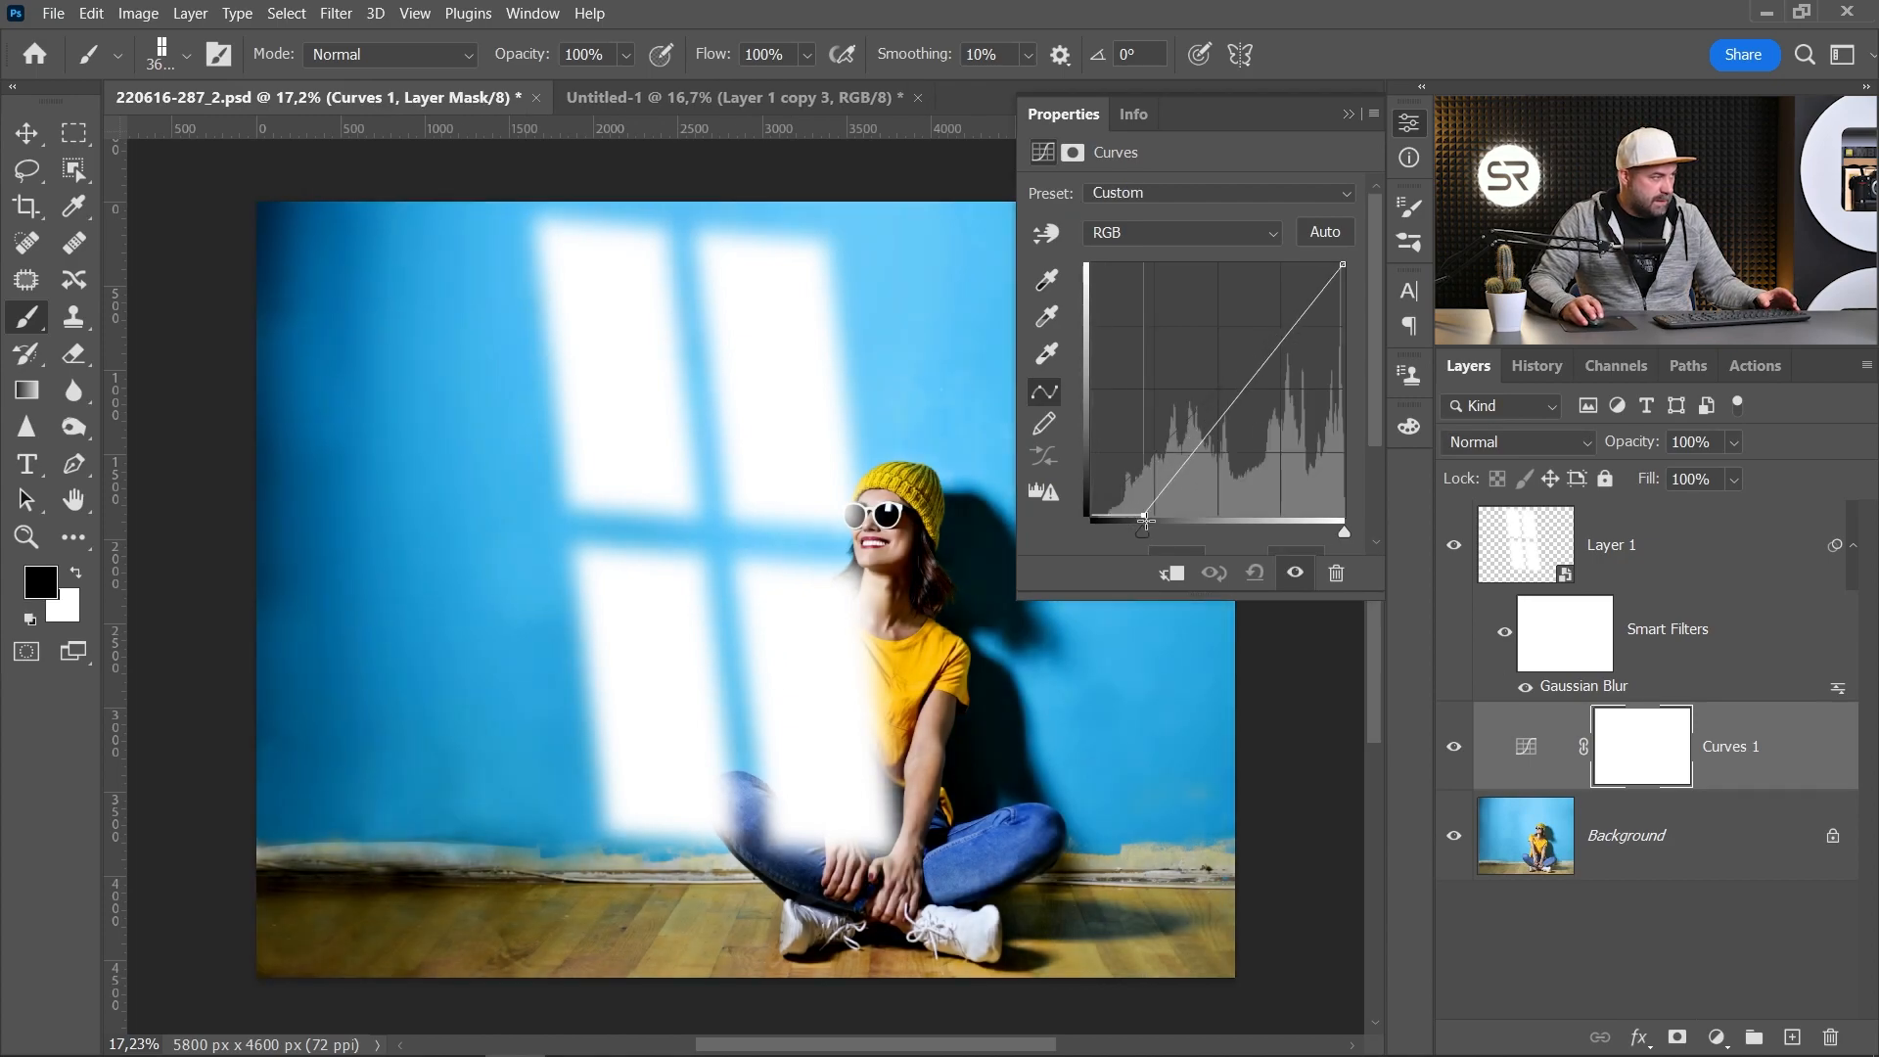
pyautogui.click(1242, 423)
pyautogui.moveTo(1243, 423); pyautogui.dragTo(1247, 426)
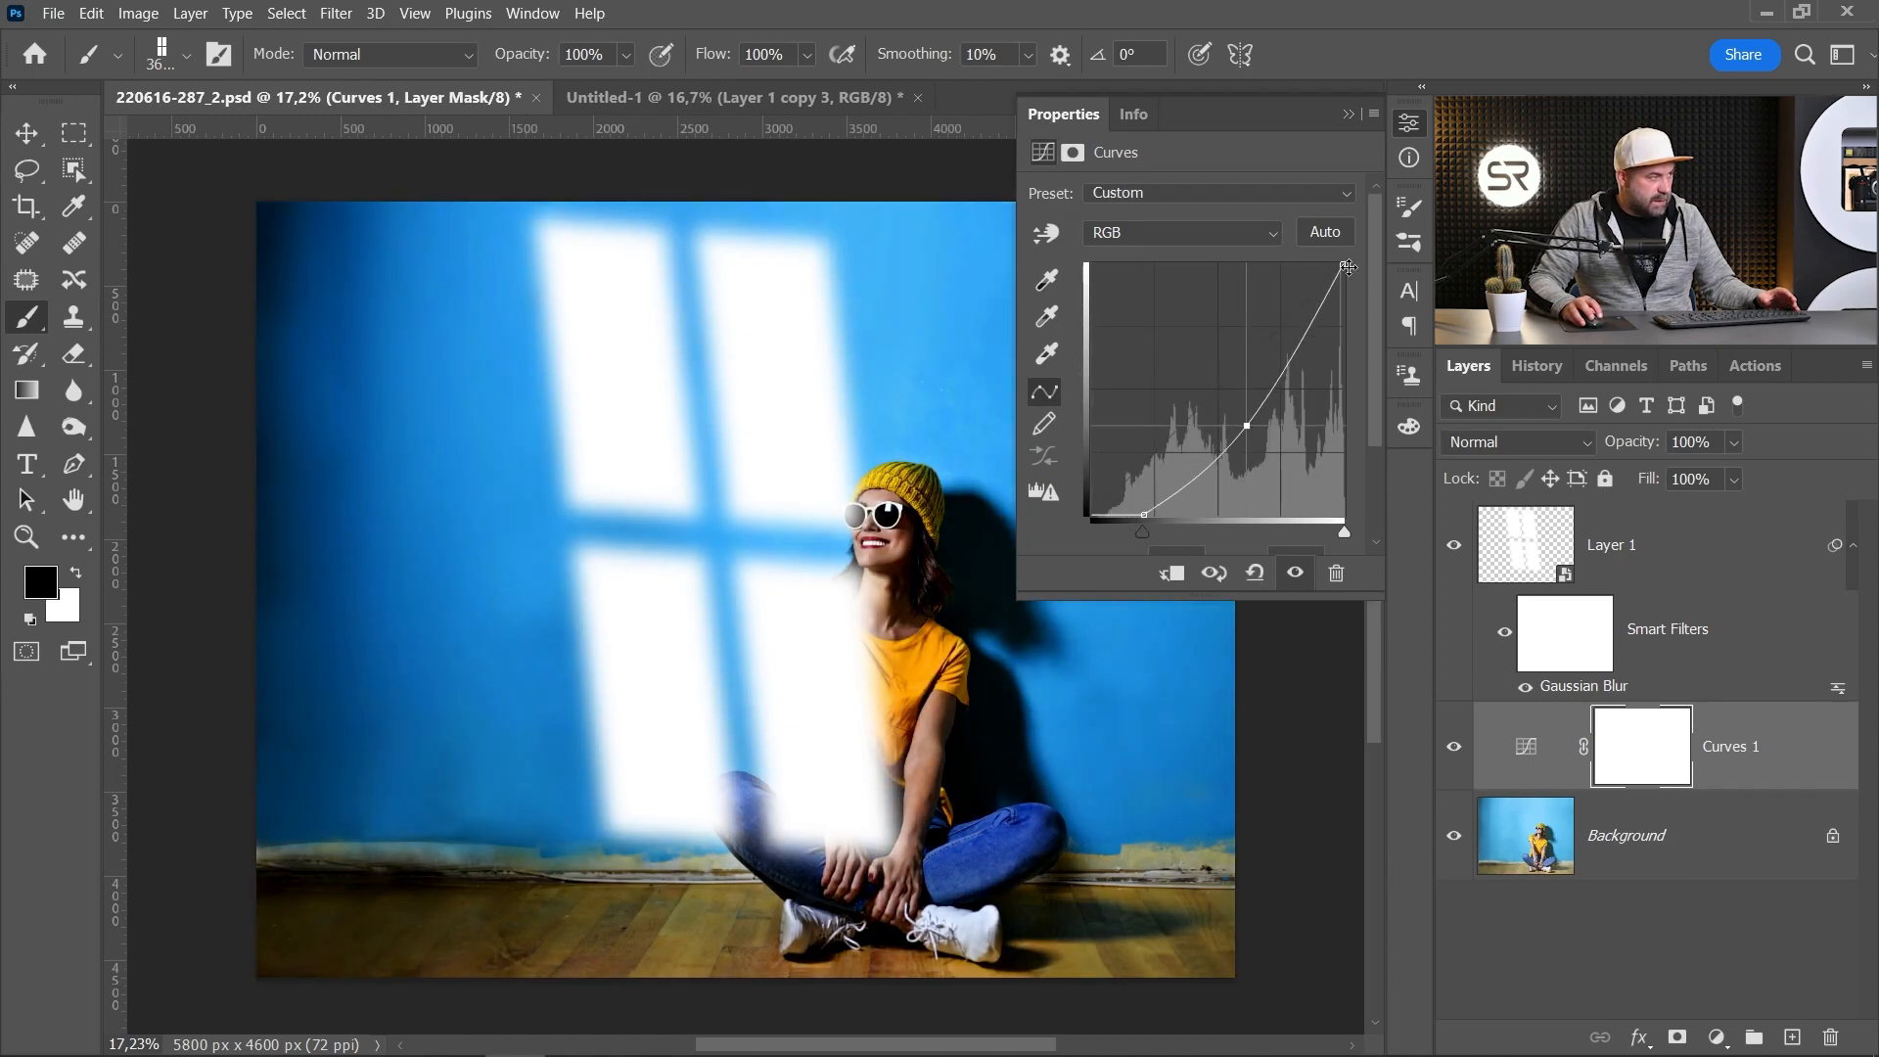
pyautogui.moveTo(1344, 263); pyautogui.dragTo(1360, 311)
pyautogui.moveTo(1249, 425); pyautogui.dragTo(1251, 425)
pyautogui.moveTo(1333, 313); pyautogui.dragTo(1348, 319)
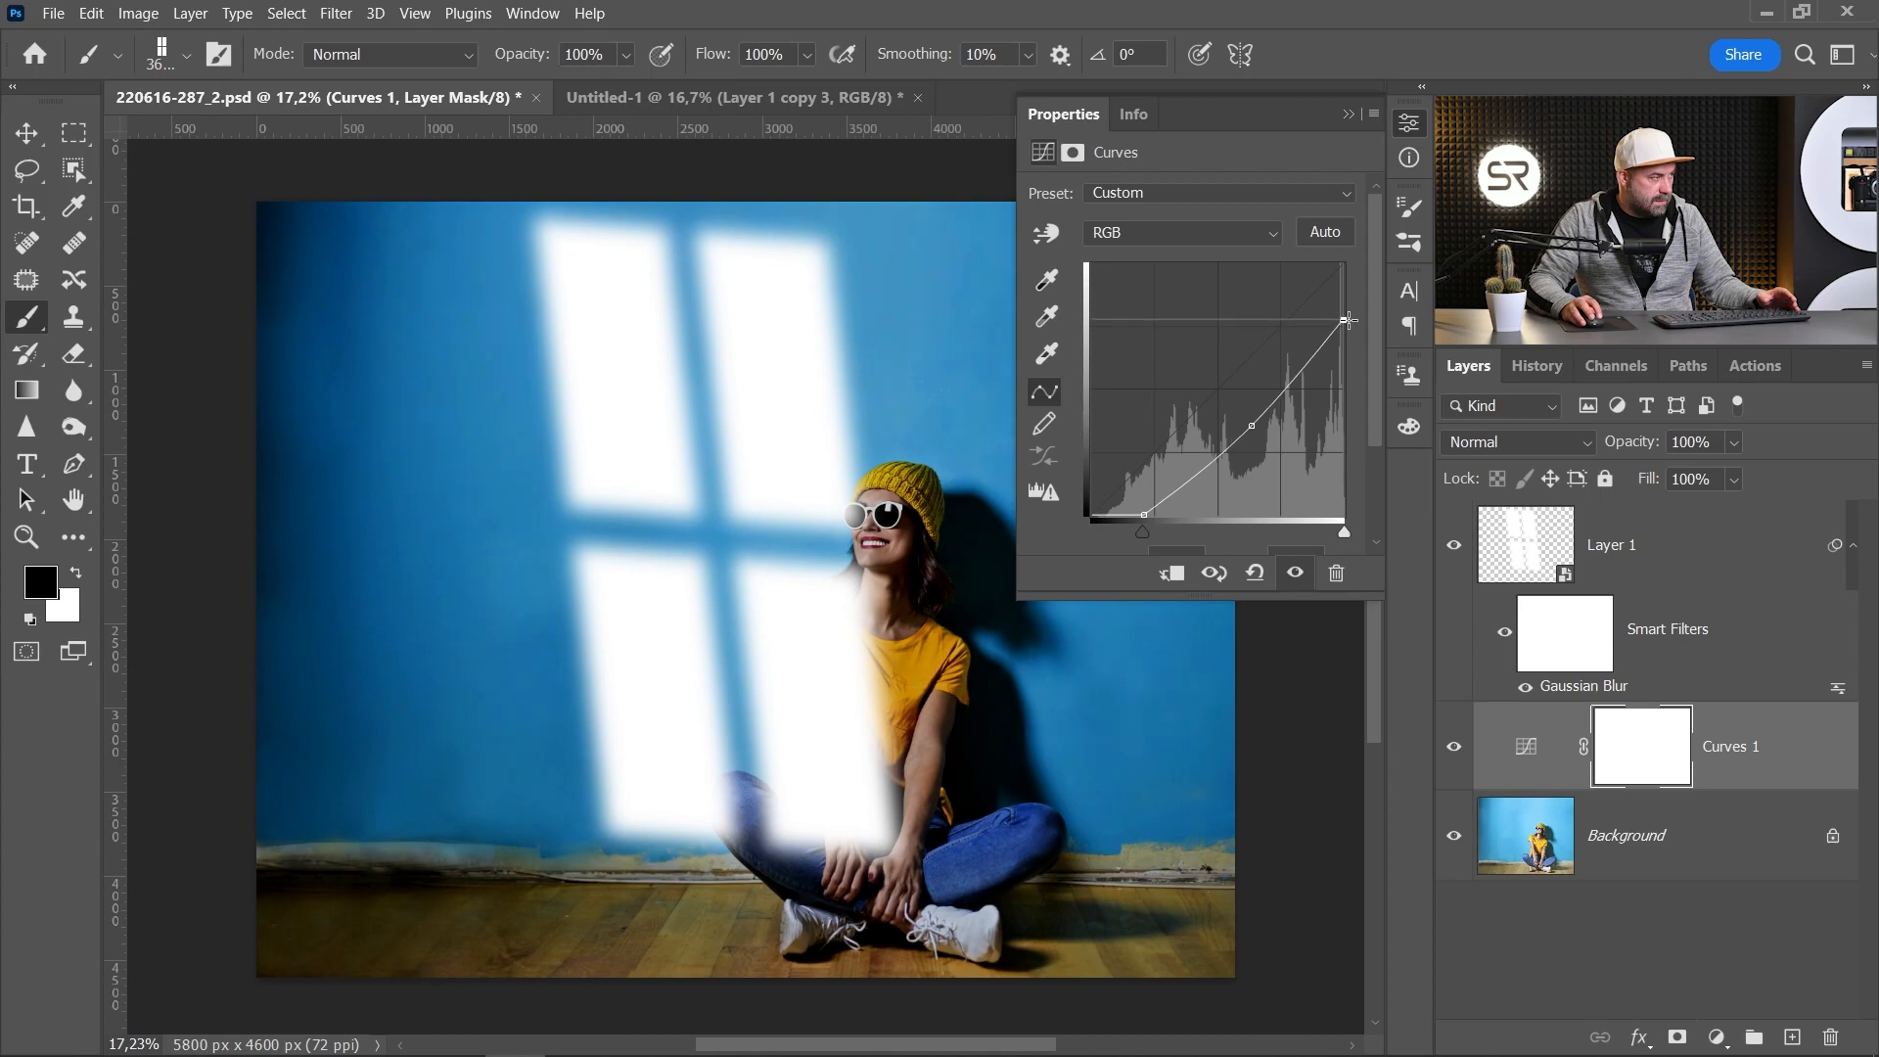
pyautogui.click(1408, 125)
# Step: Set the window light layer's blend mode to Soft Light and duplicate the layer
pyautogui.click(1546, 557)
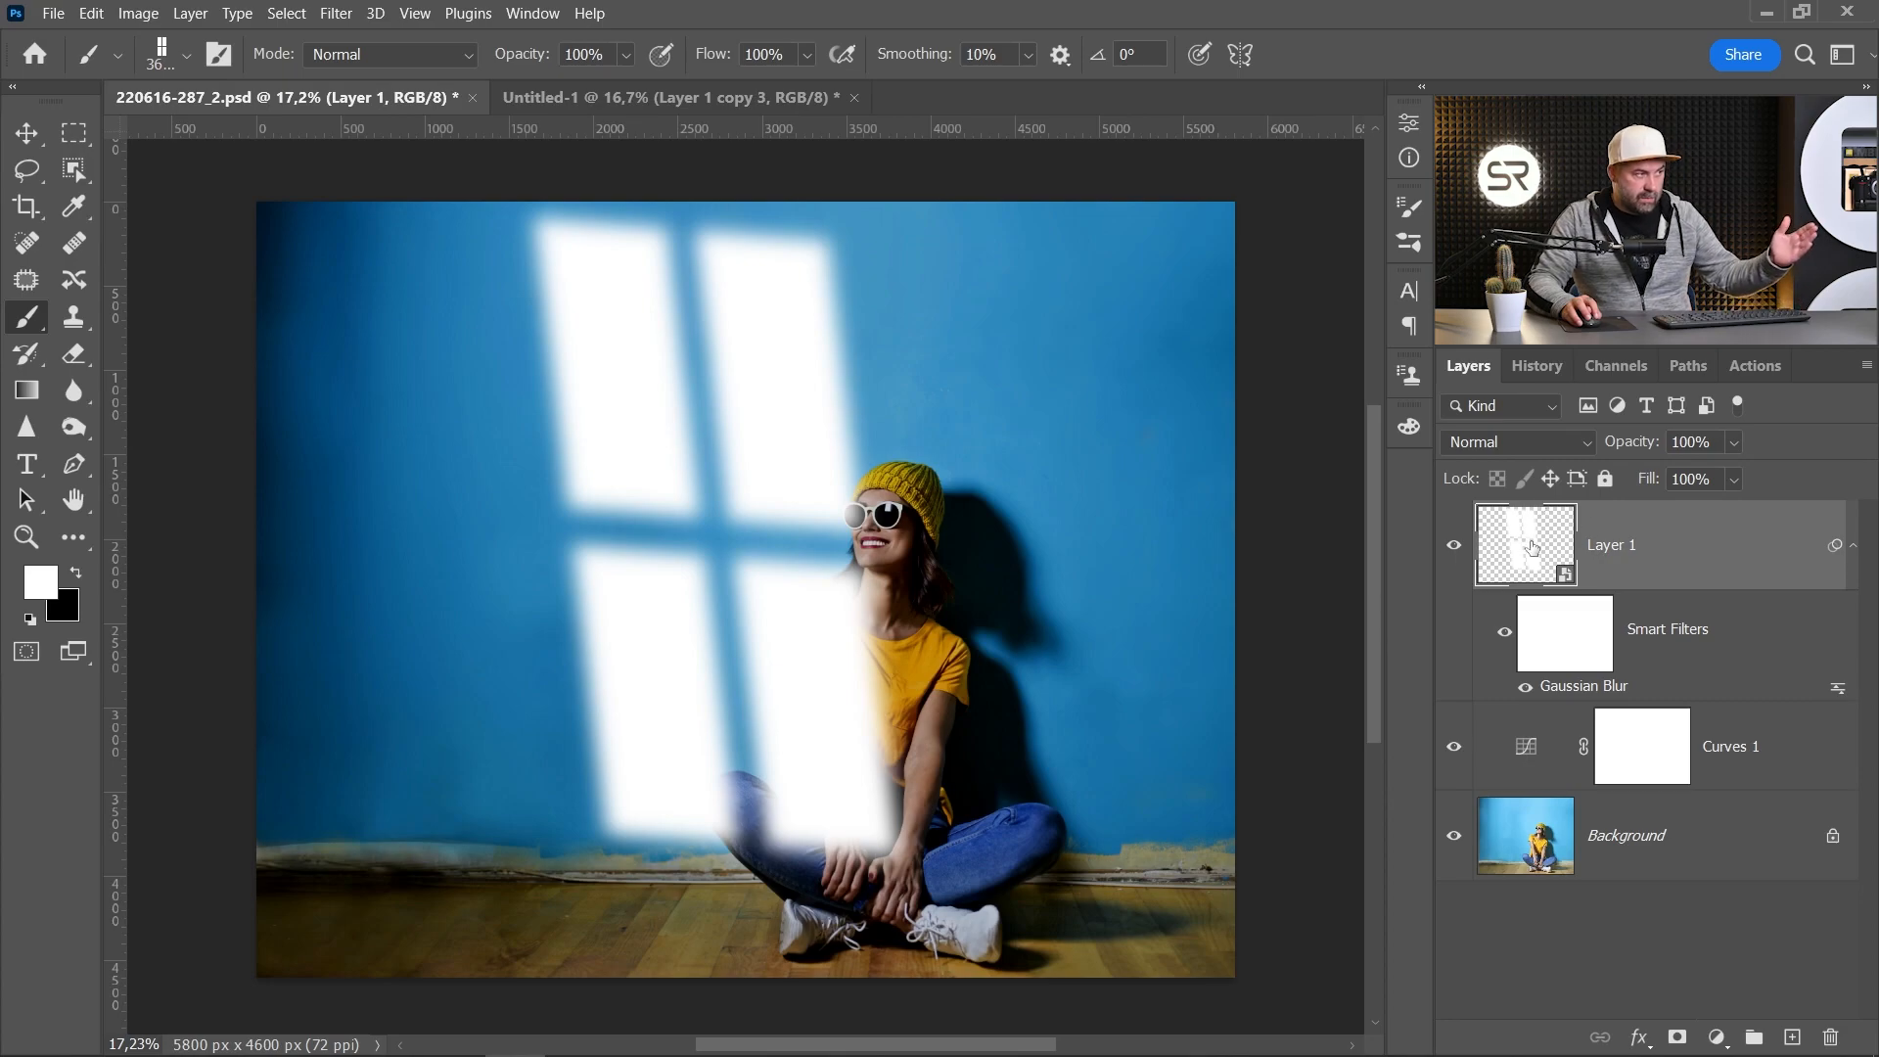
pyautogui.click(1516, 441)
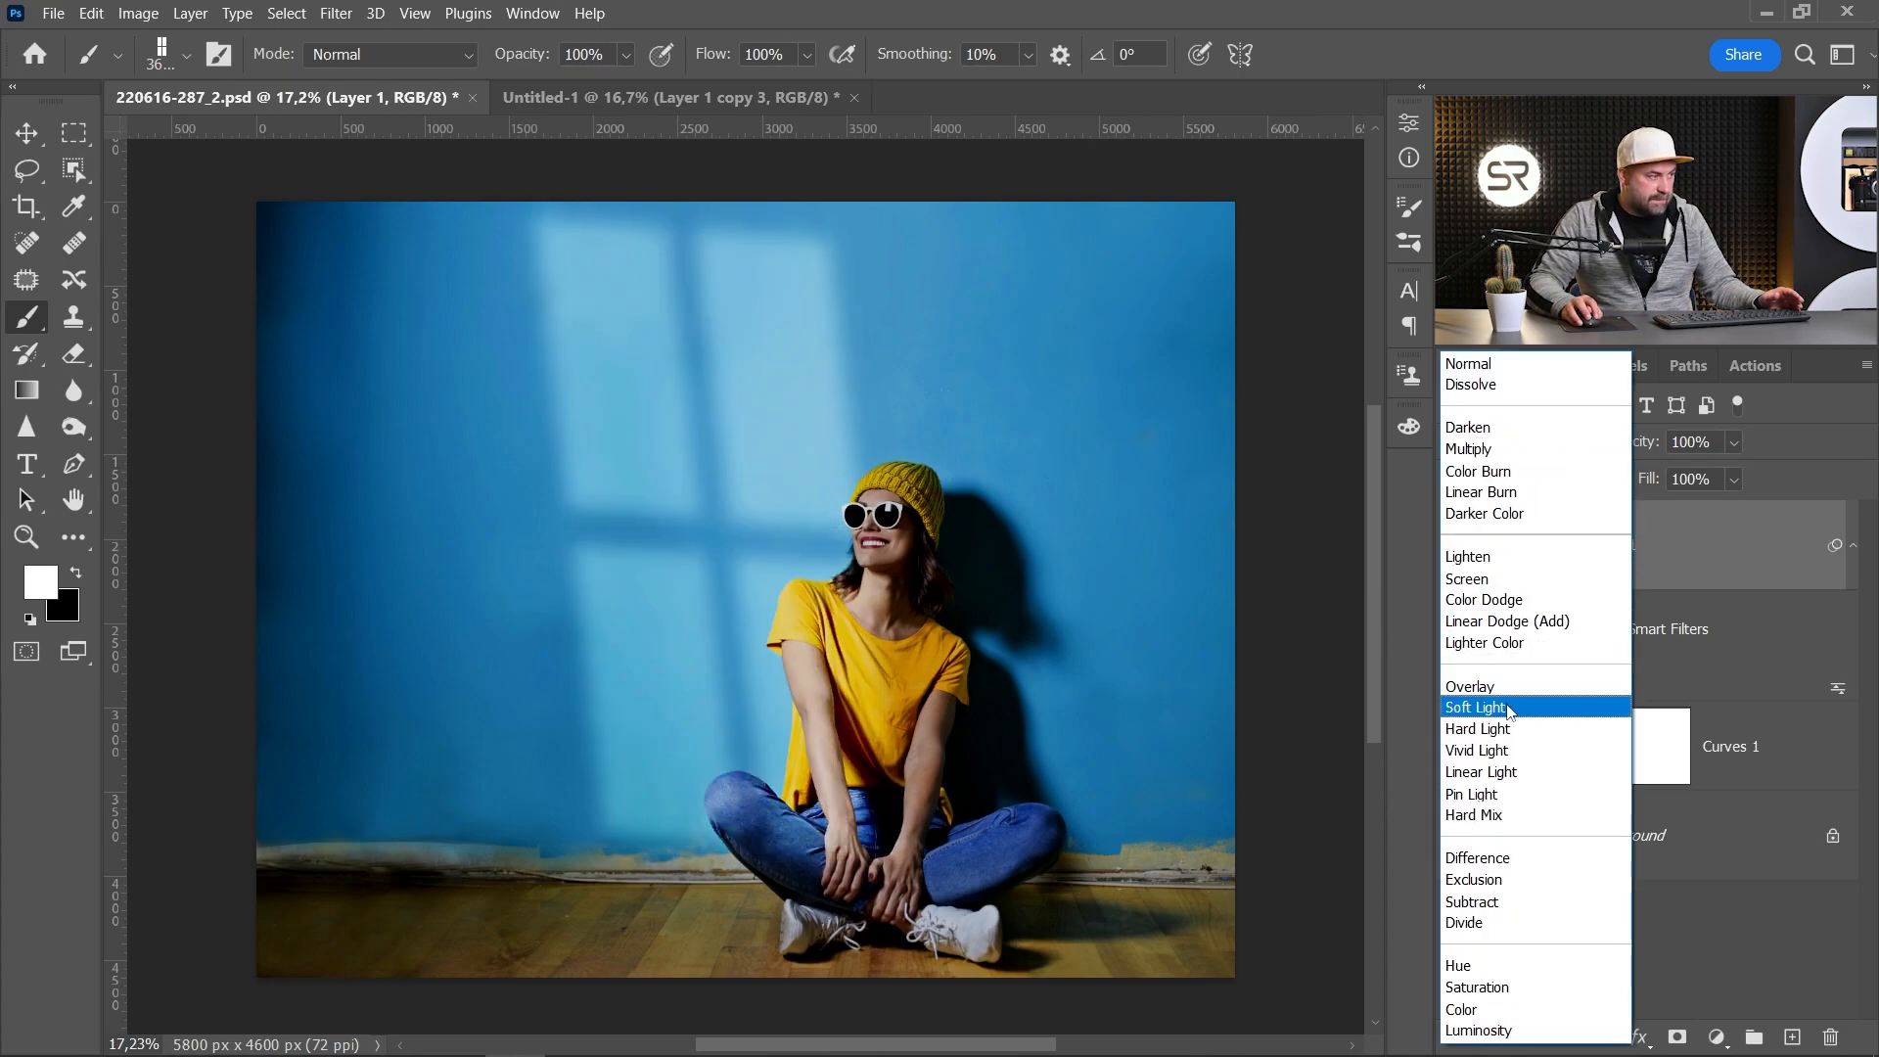
pyautogui.click(1507, 707)
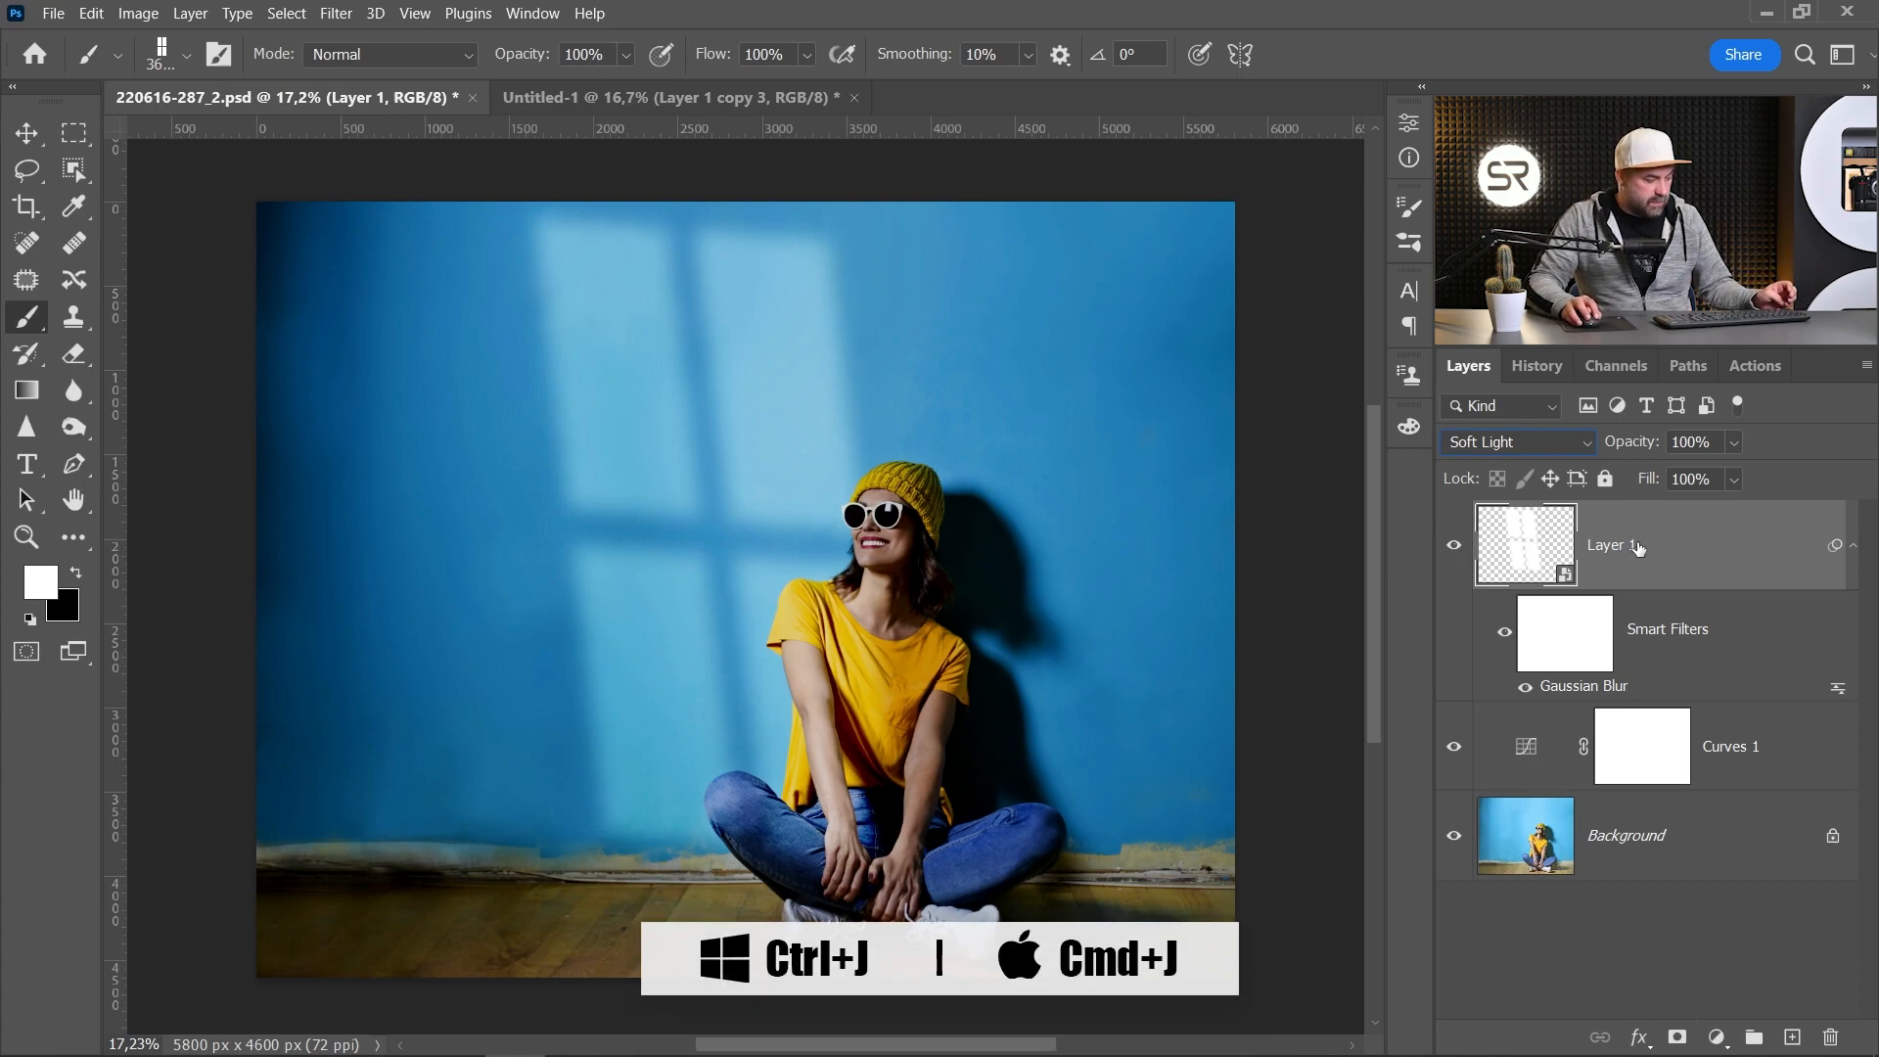
pyautogui.hotkey('ctrl', 'j')
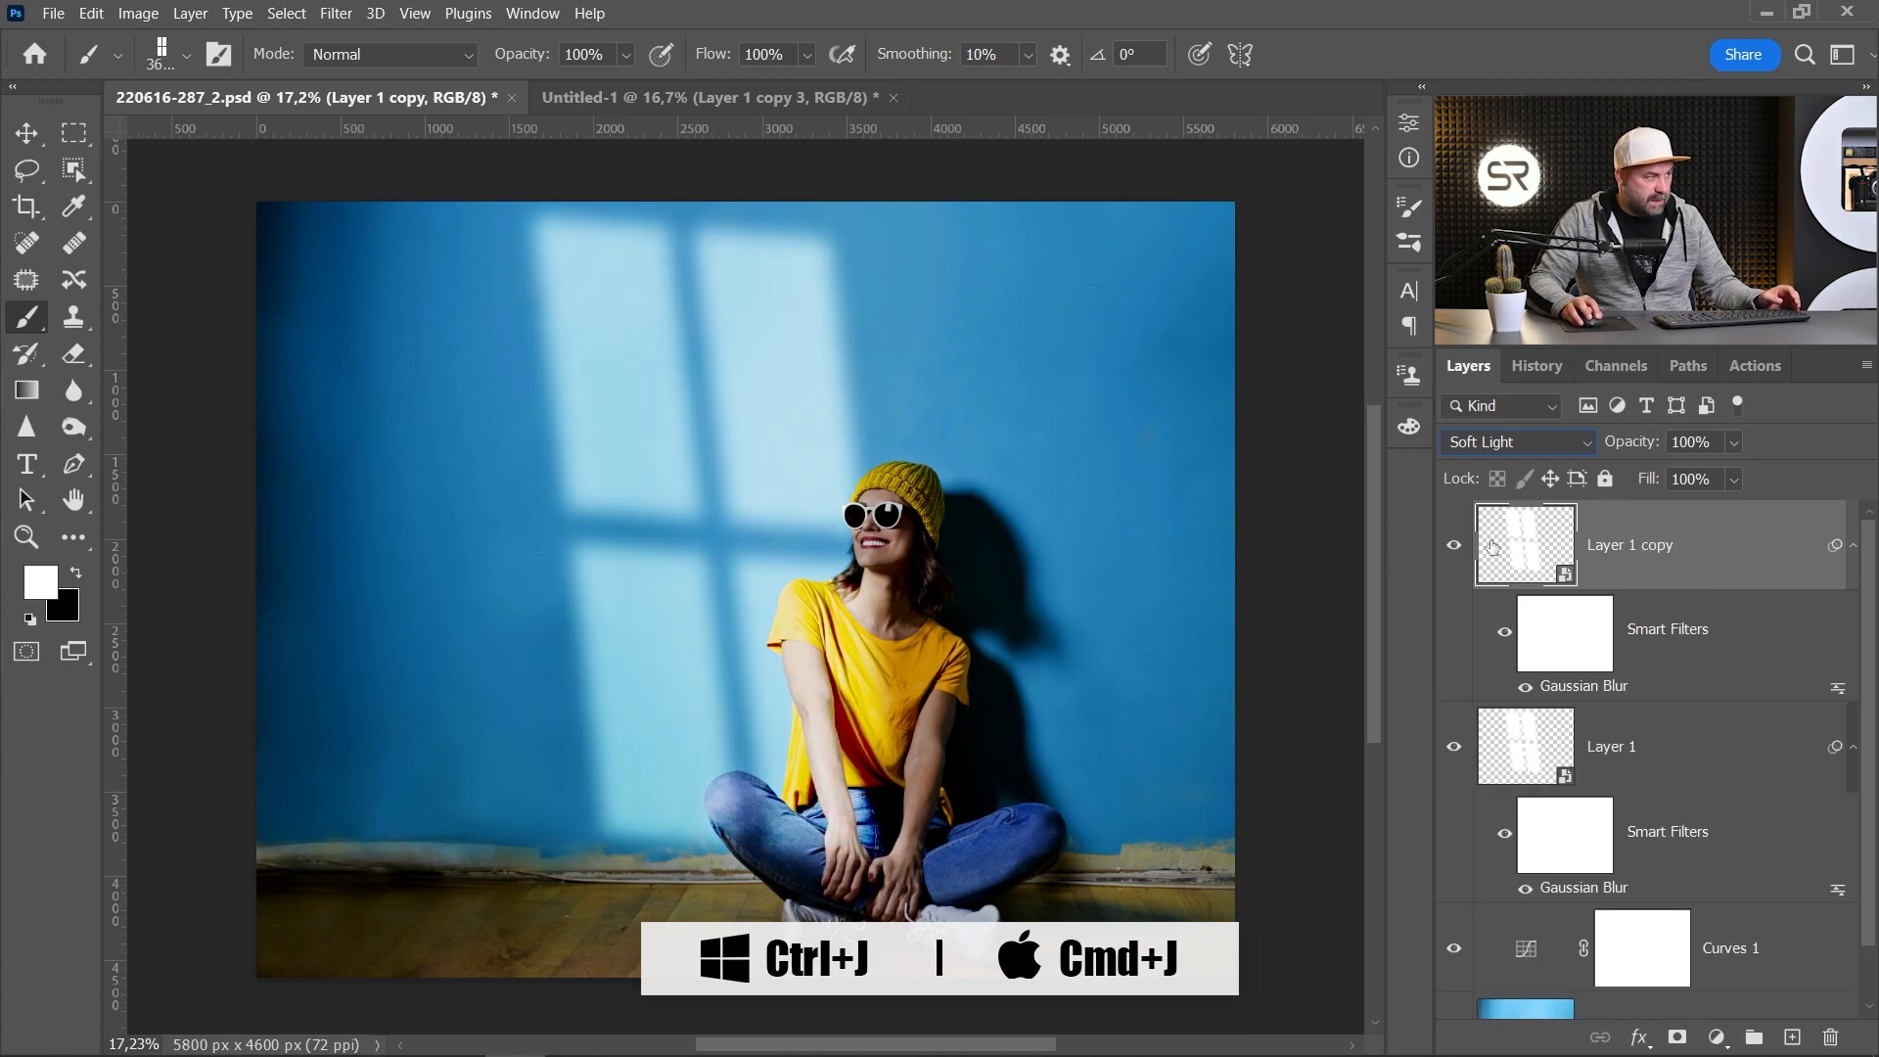
# Step: Group both window light layers and set the group's opacity to 75%
pyautogui.keyDown('shift'); pyautogui.click(1634, 750); pyautogui.keyUp('shift')
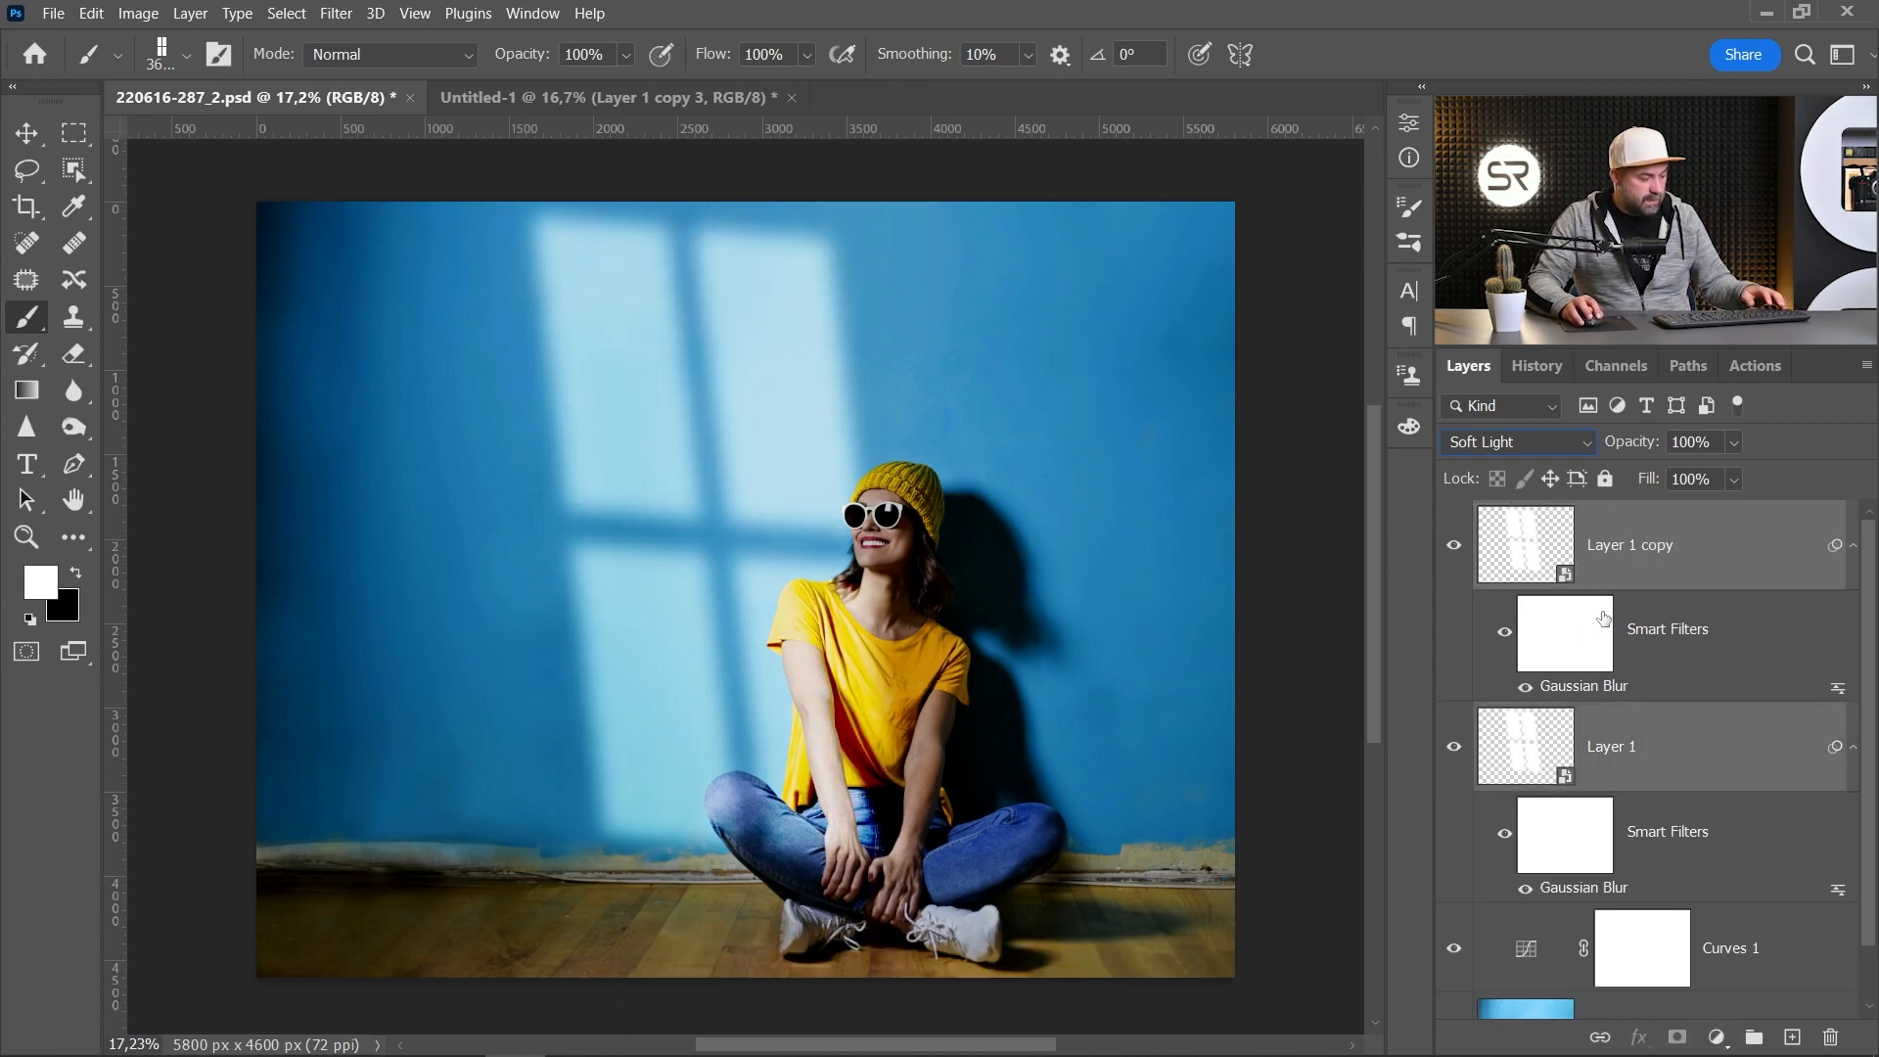
pyautogui.hotkey('ctrl', 'g')
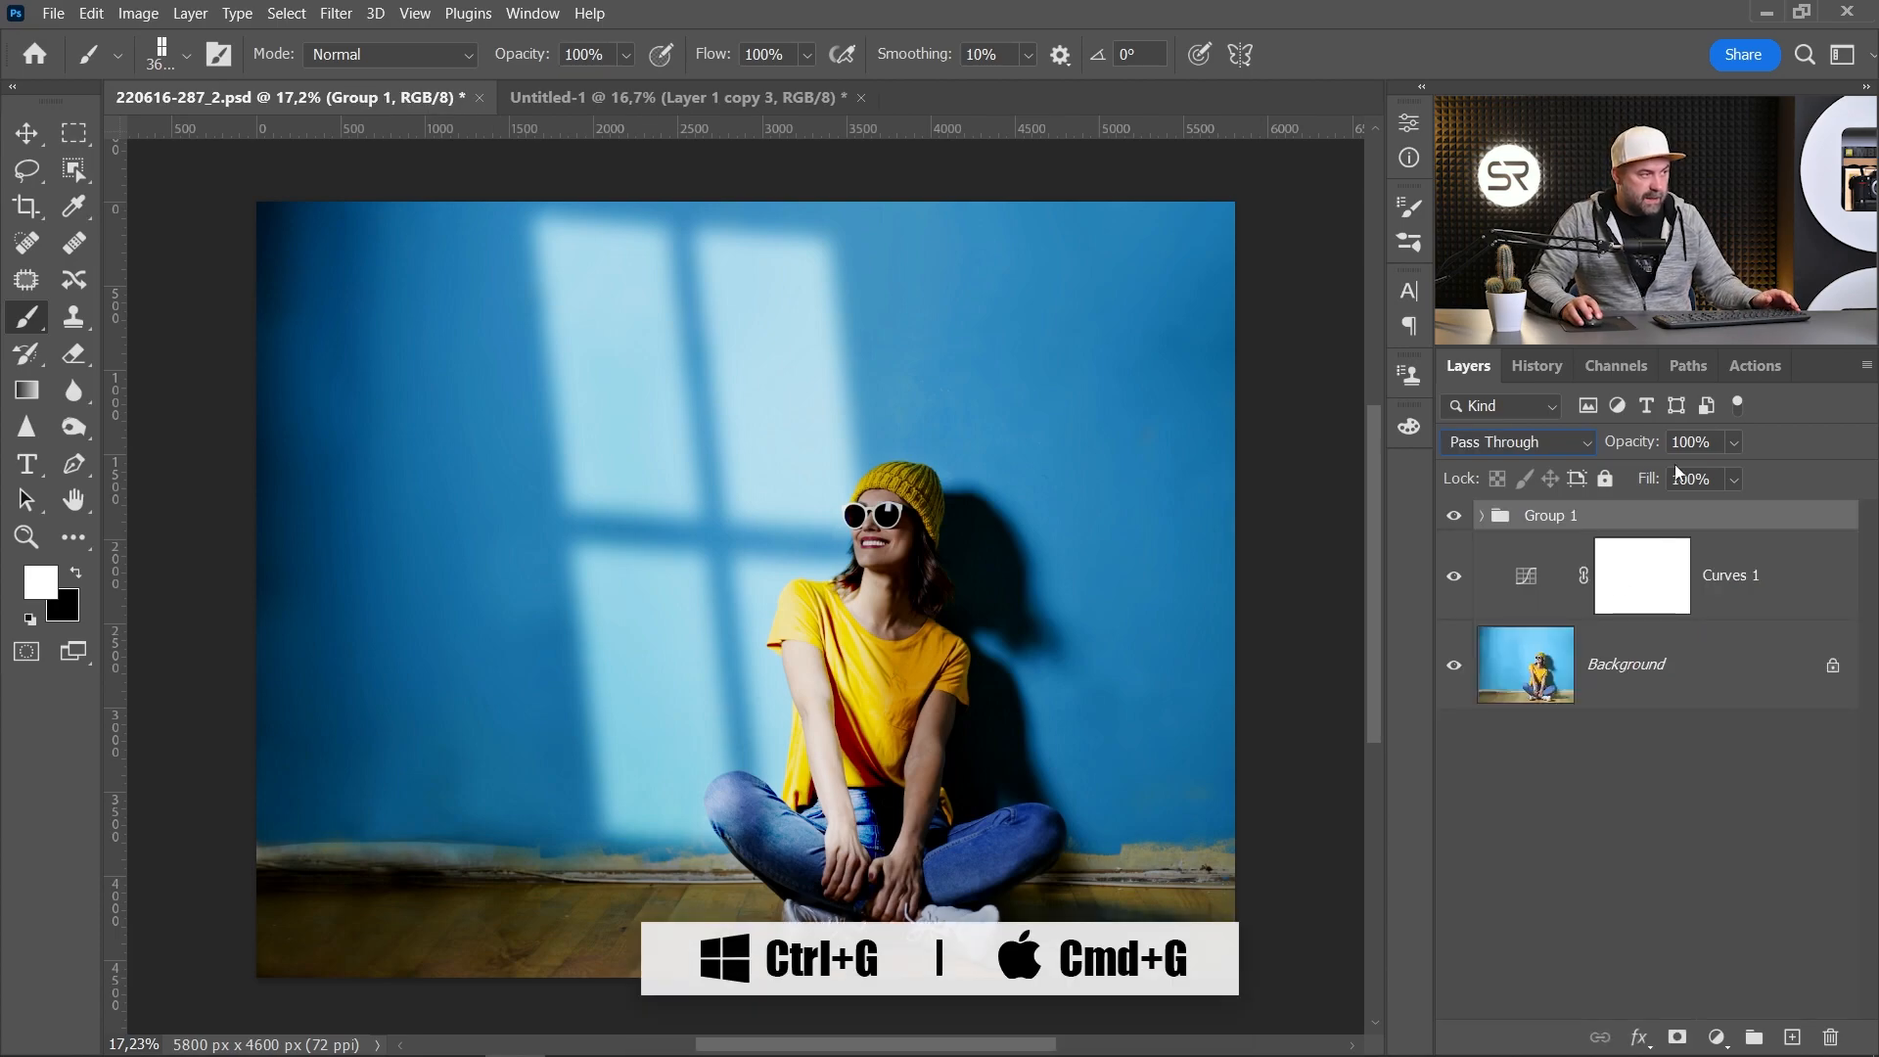
pyautogui.moveTo(1644, 445)
pyautogui.mouseDown()
pyautogui.moveTo(1609, 446)
pyautogui.moveTo(1637, 445)
pyautogui.mouseUp()
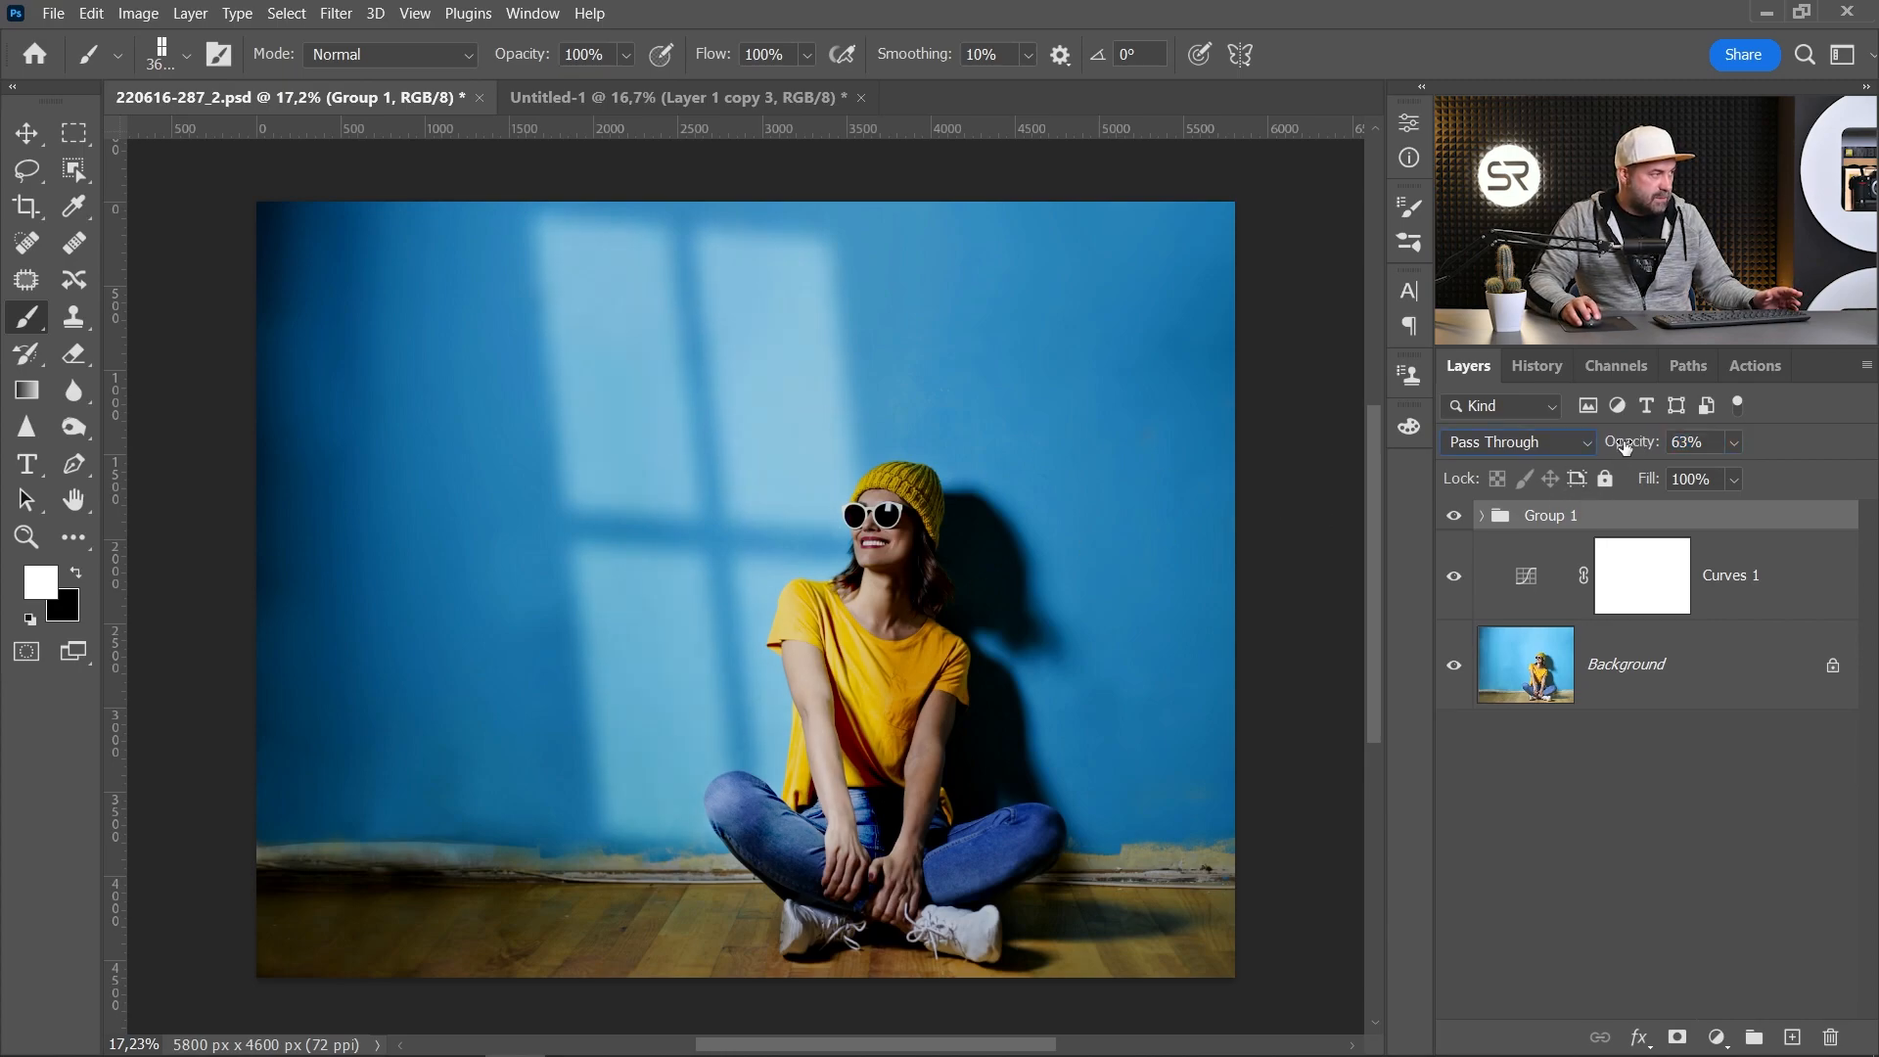
pyautogui.moveTo(1629, 445); pyautogui.dragTo(1638, 445)
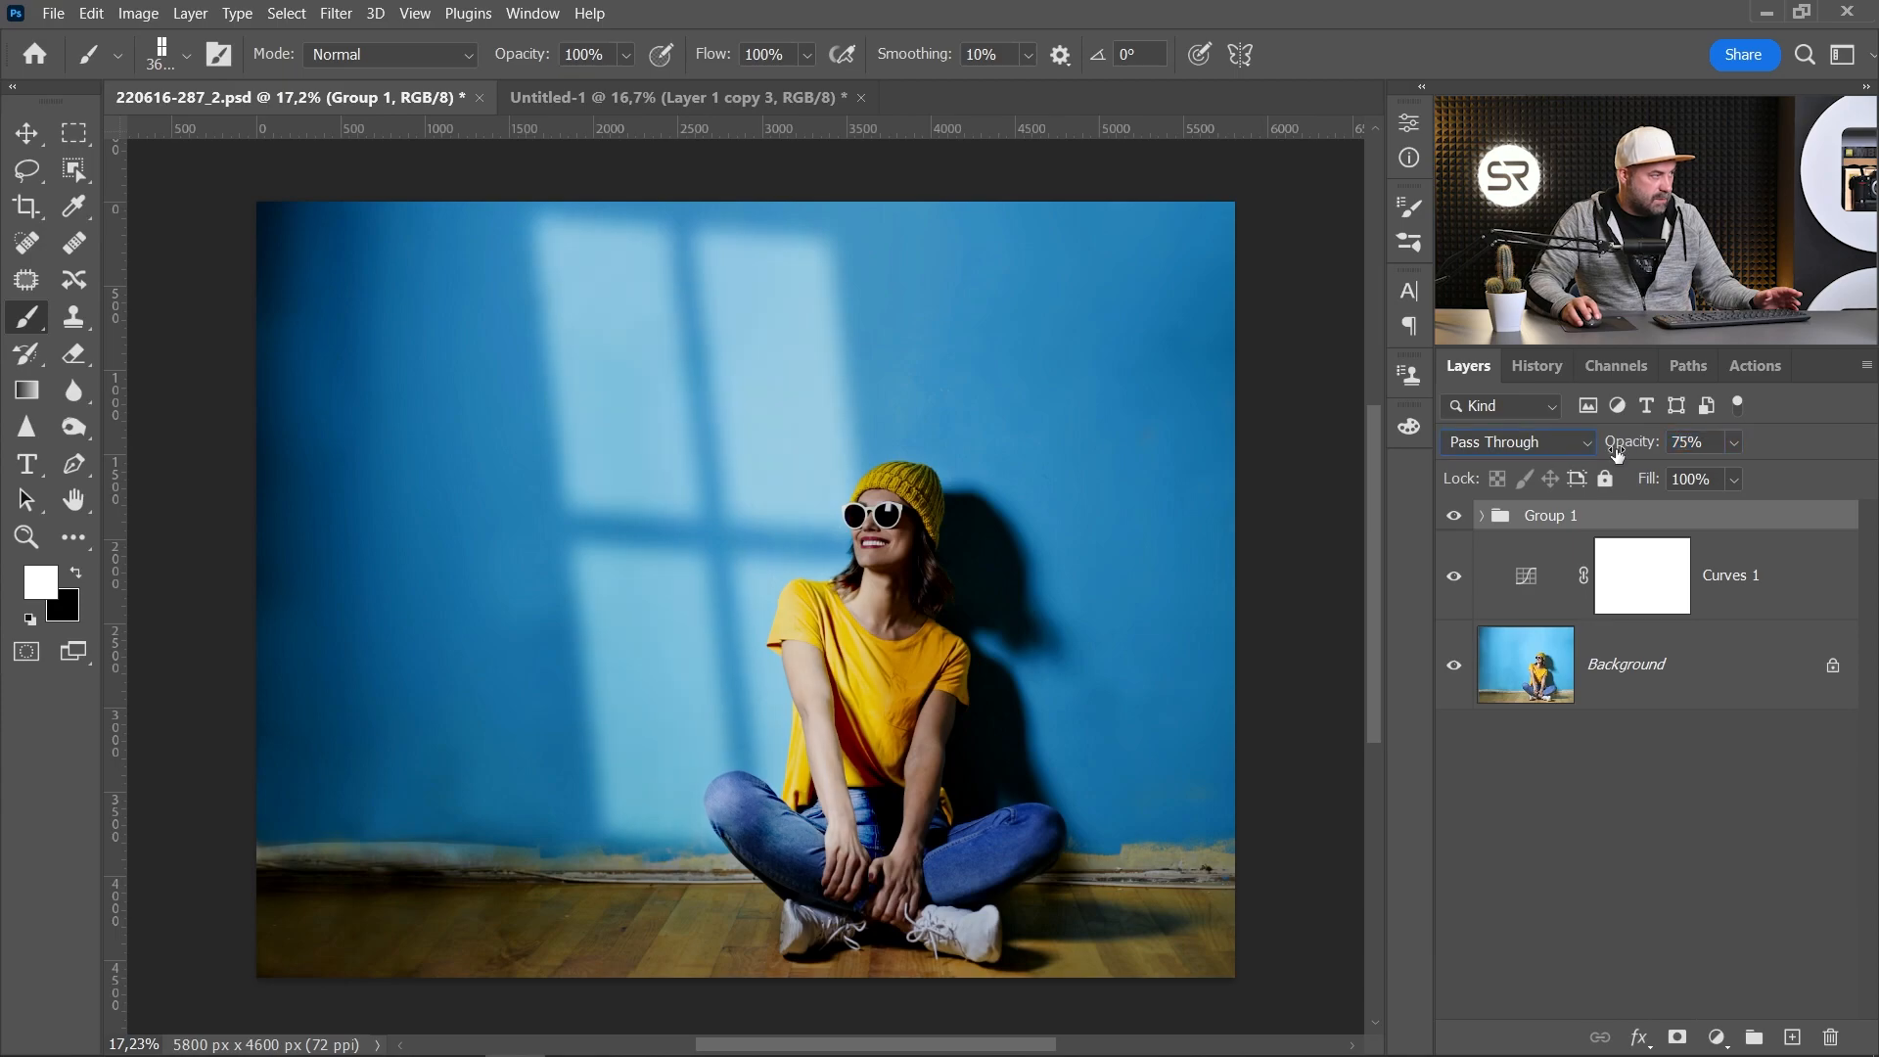
# Step: Move the window light group slightly upward on the wall with the Move tool
pyautogui.press('v')
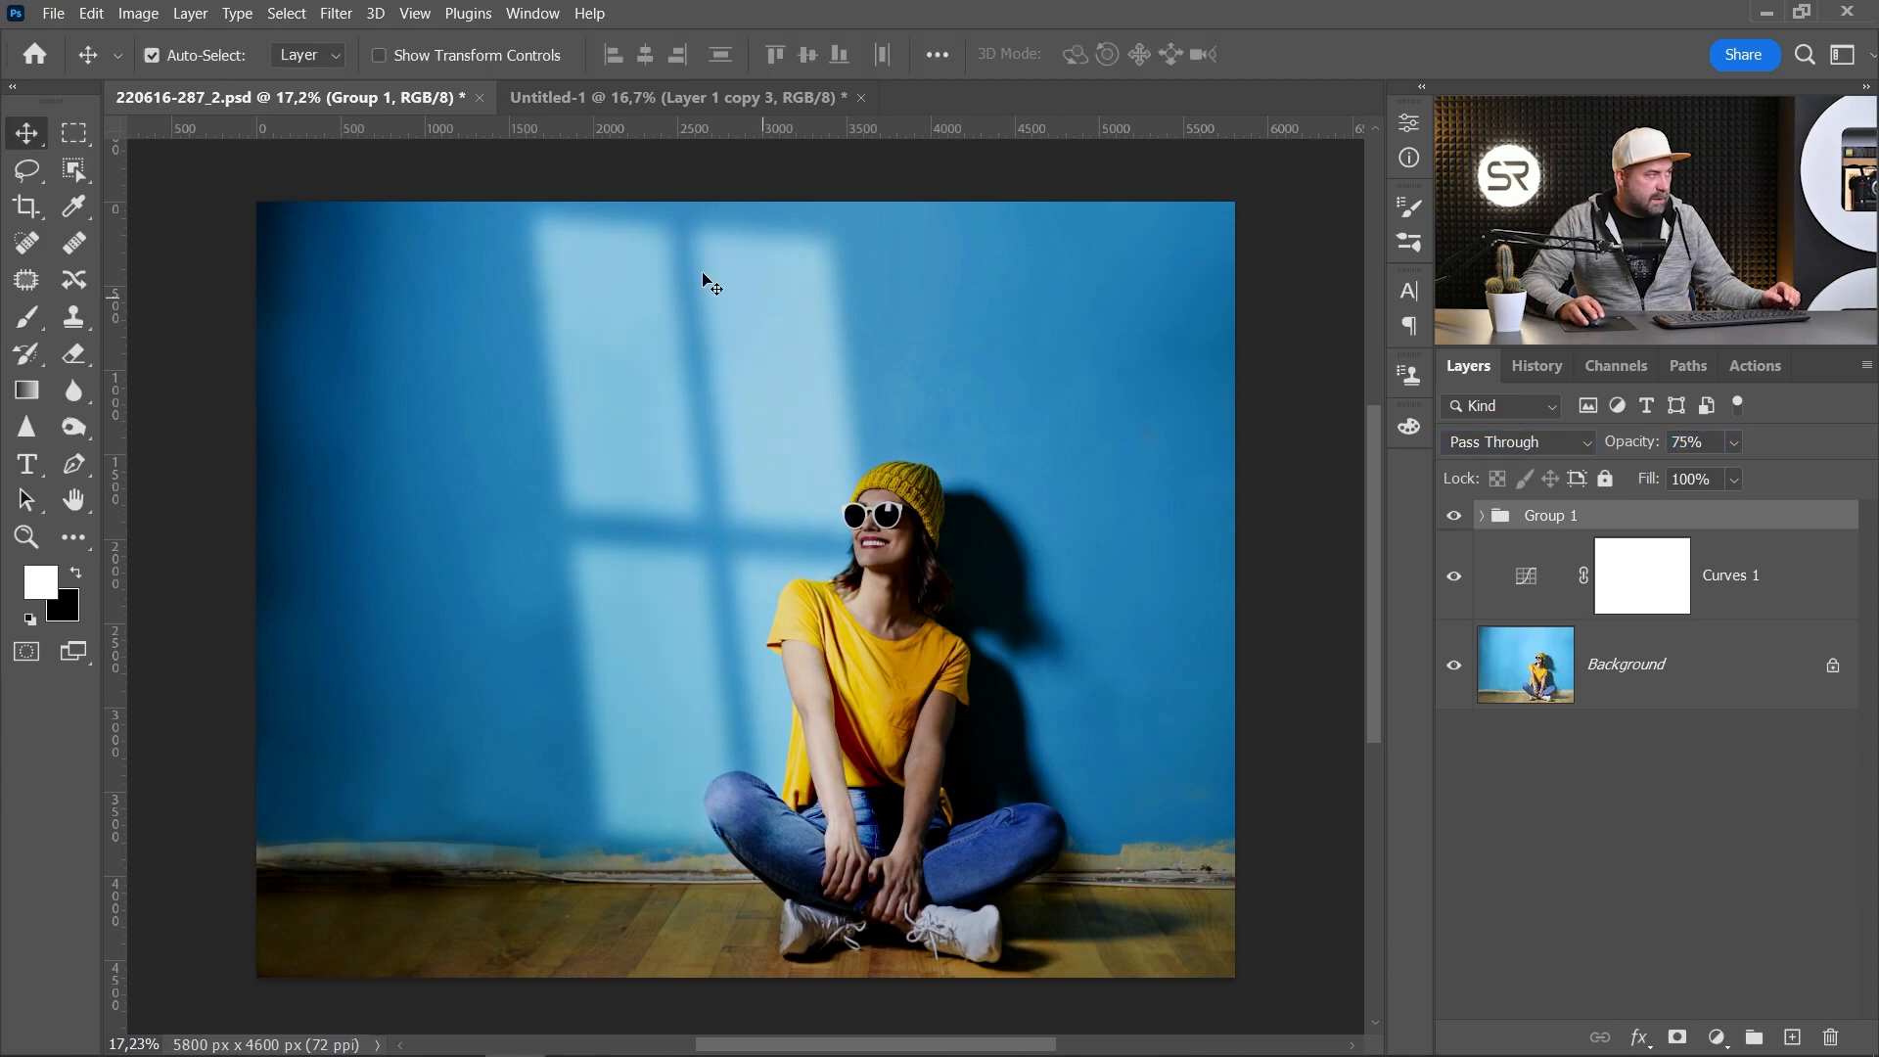
pyautogui.moveTo(683, 423); pyautogui.dragTo(674, 381)
pyautogui.press('ctrl')
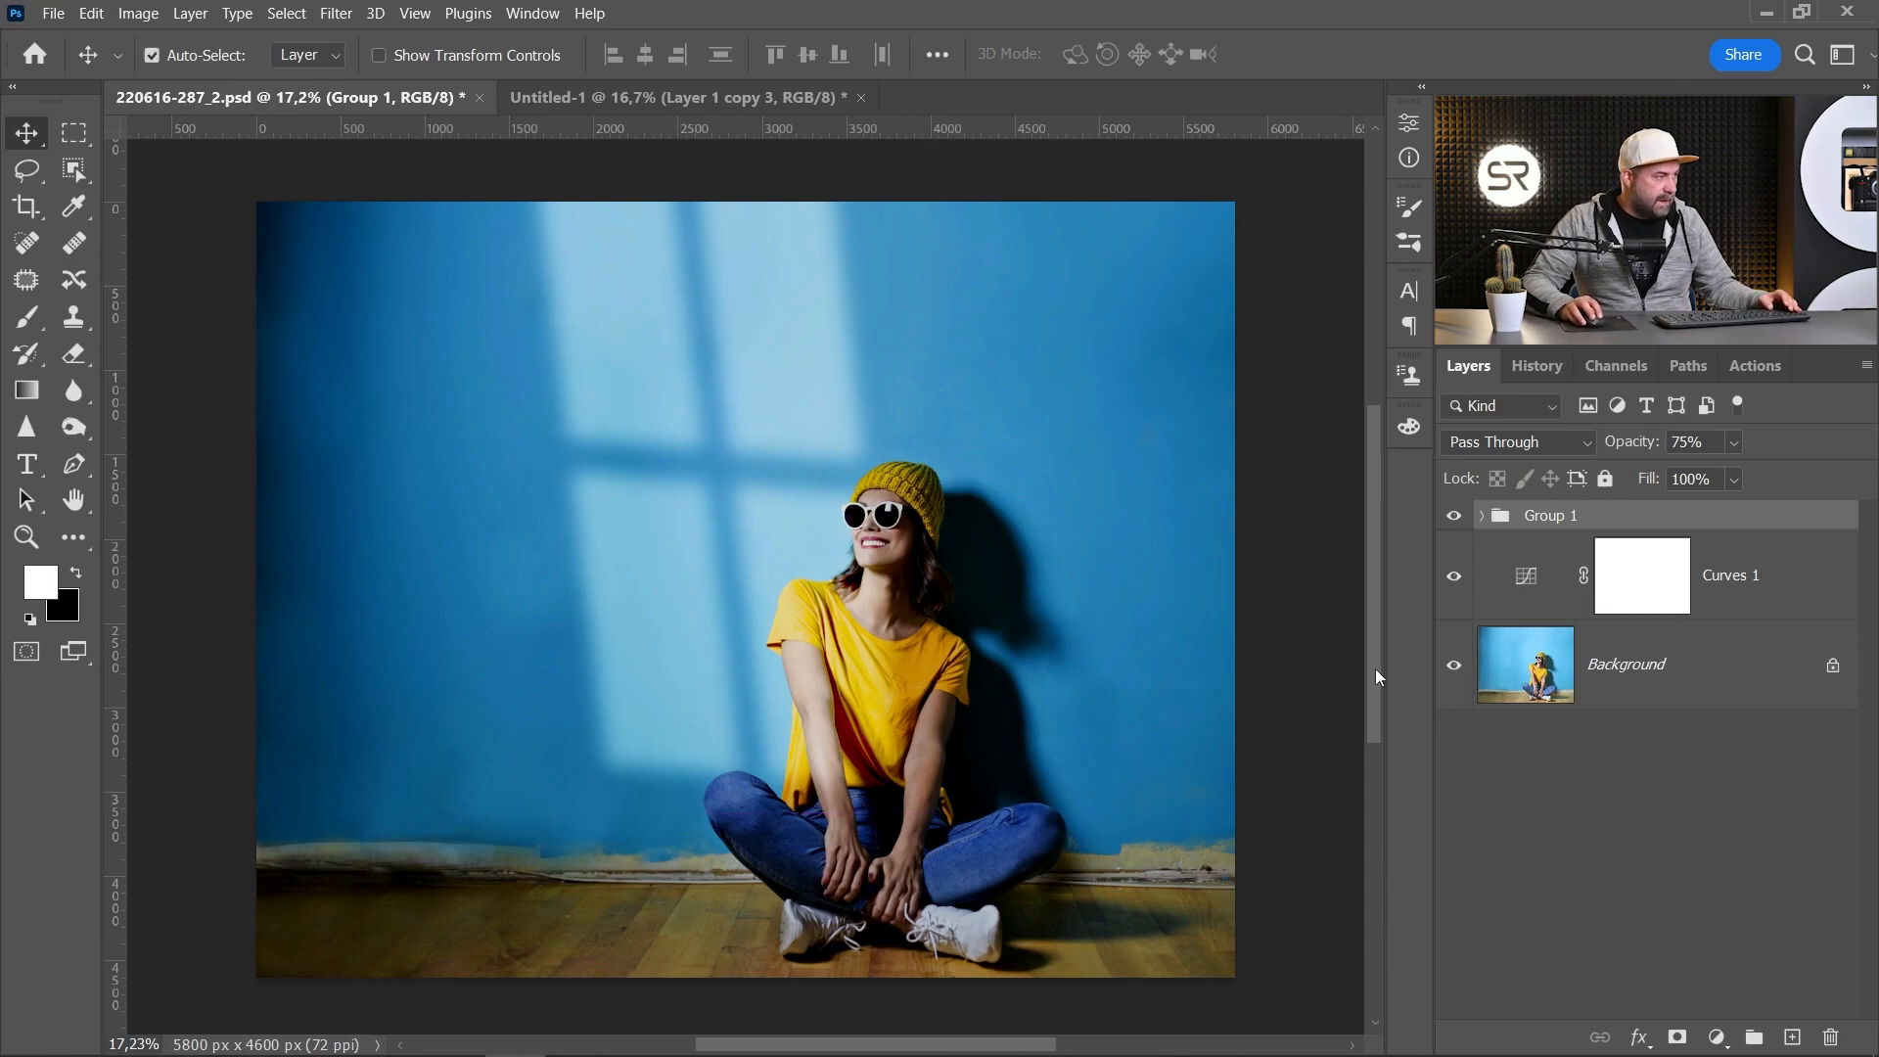
# Step: Toggle between the original photo and the edited result to compare them
pyautogui.keyDown('alt'); pyautogui.click(1454, 668); pyautogui.keyUp('alt')
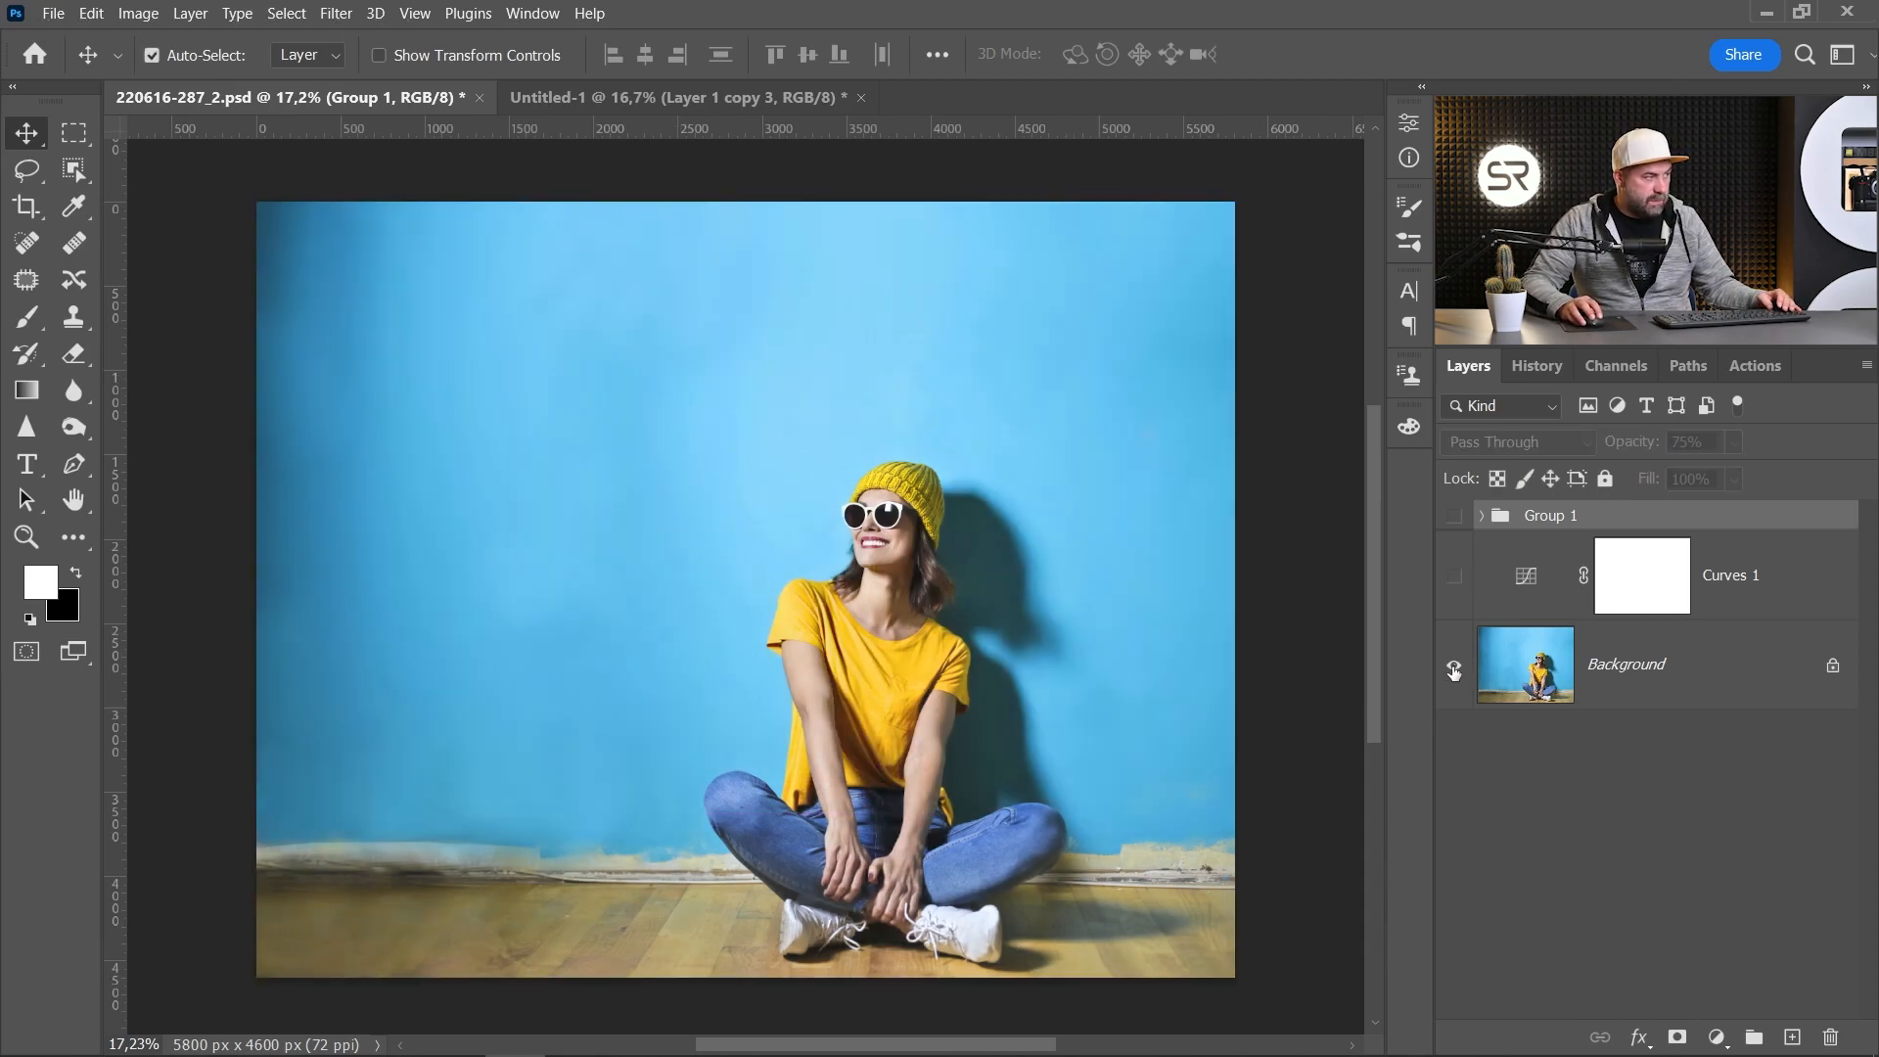
pyautogui.keyDown('alt'); pyautogui.click(1454, 669); pyautogui.keyUp('alt')
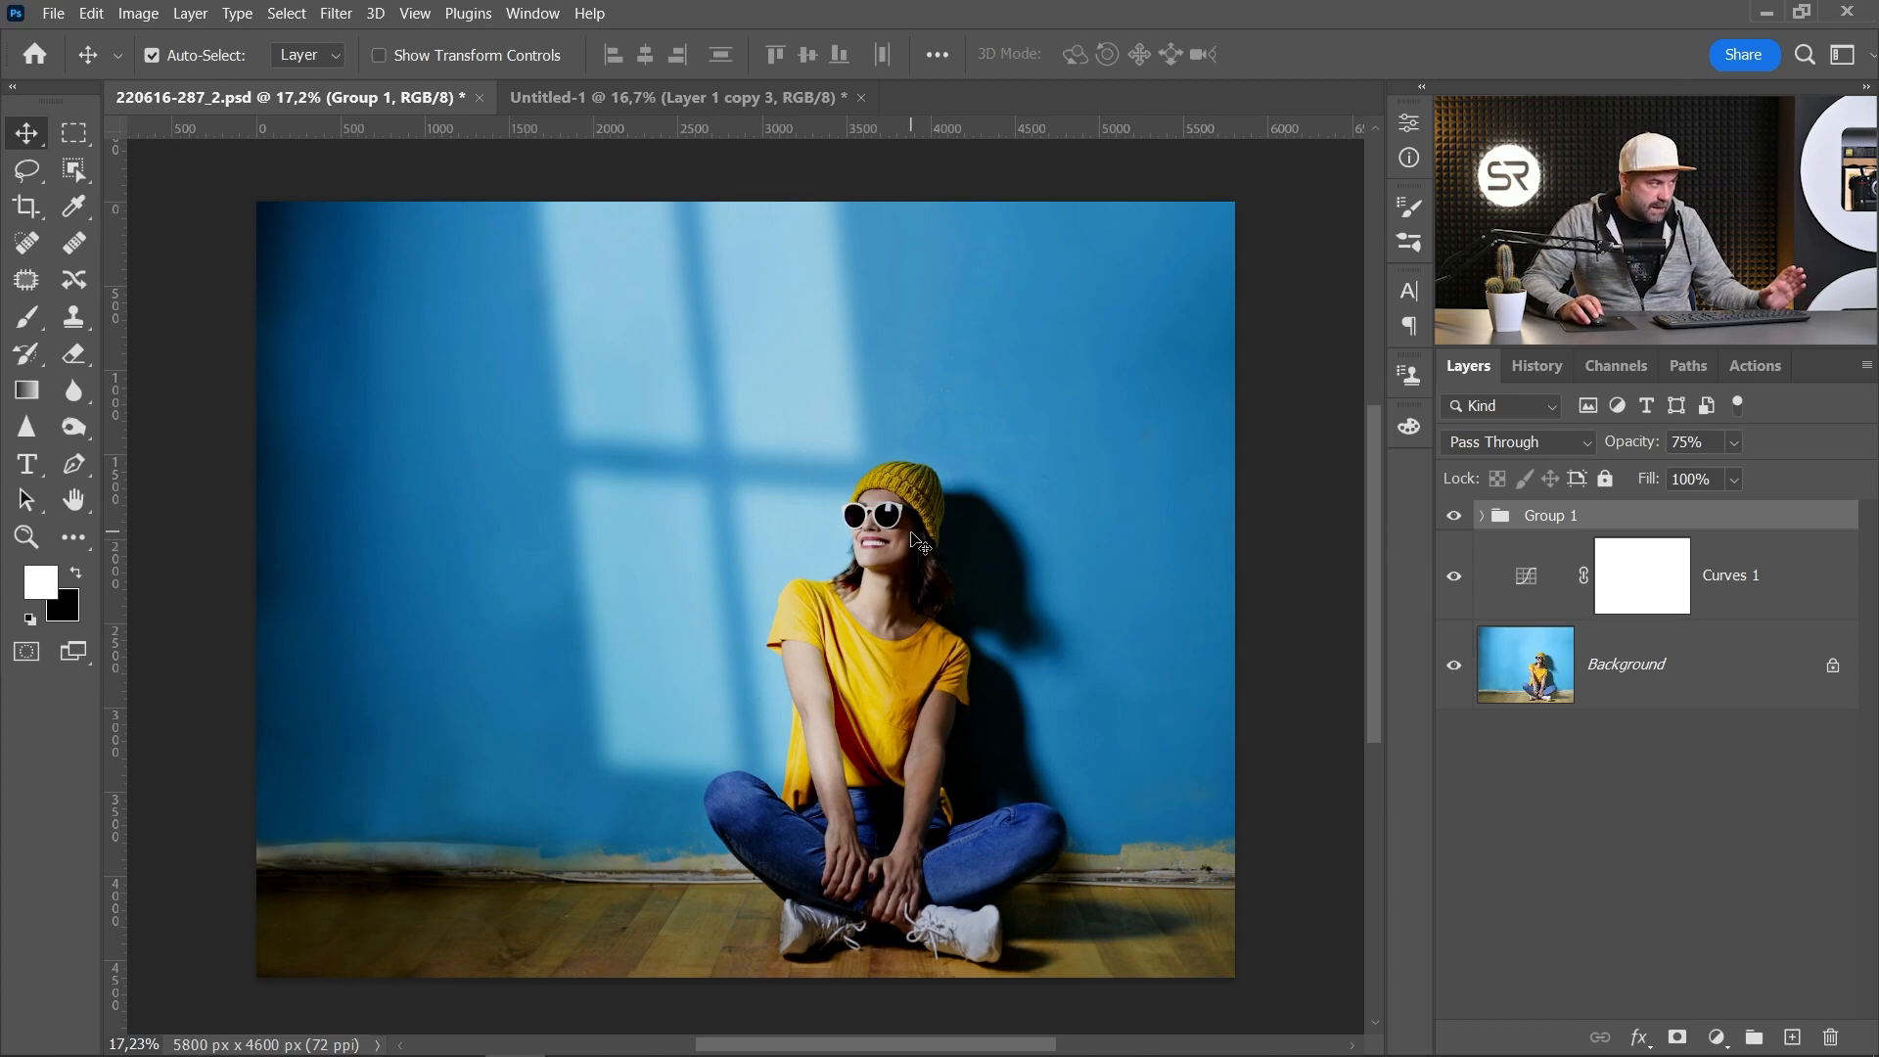
# Step: Zoom in on the woman's sunglasses and duplicate the Background layer
pyautogui.scroll(10, 874, 529)
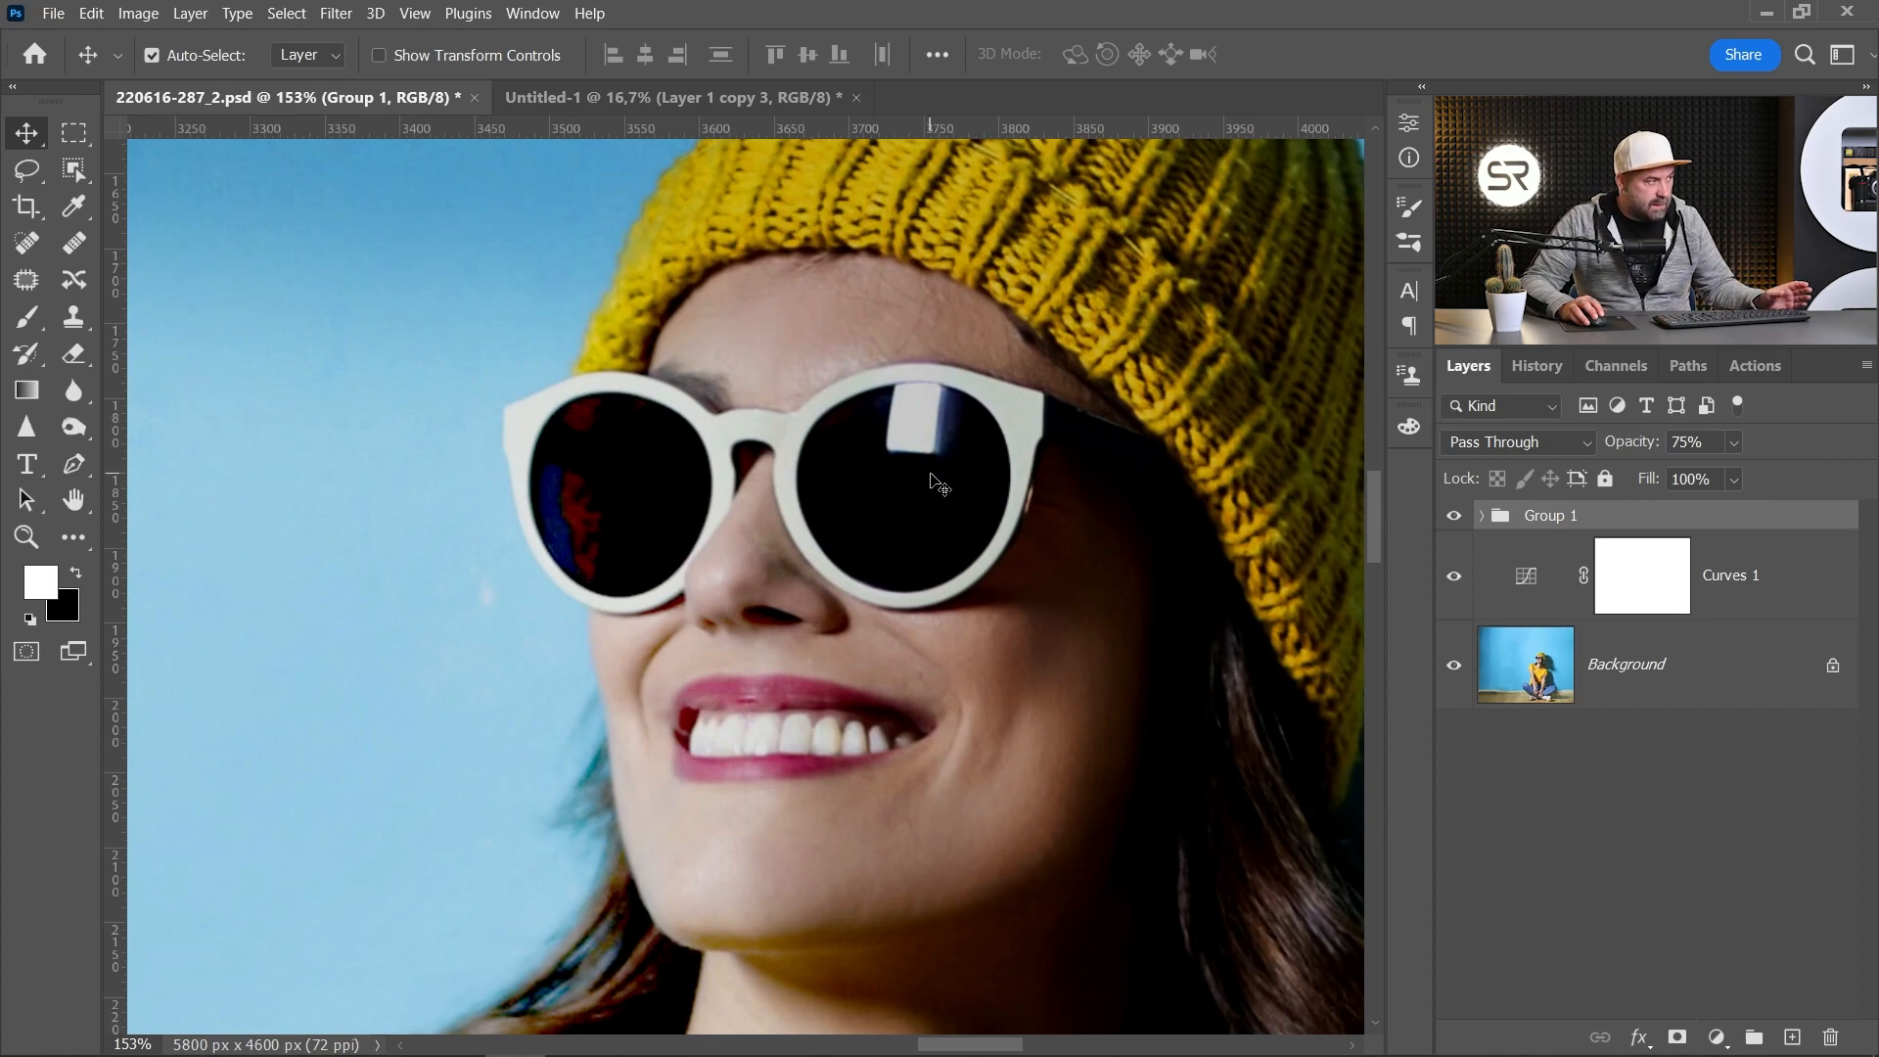
pyautogui.scroll(-4, 959, 504)
pyautogui.scroll(2, 963, 474)
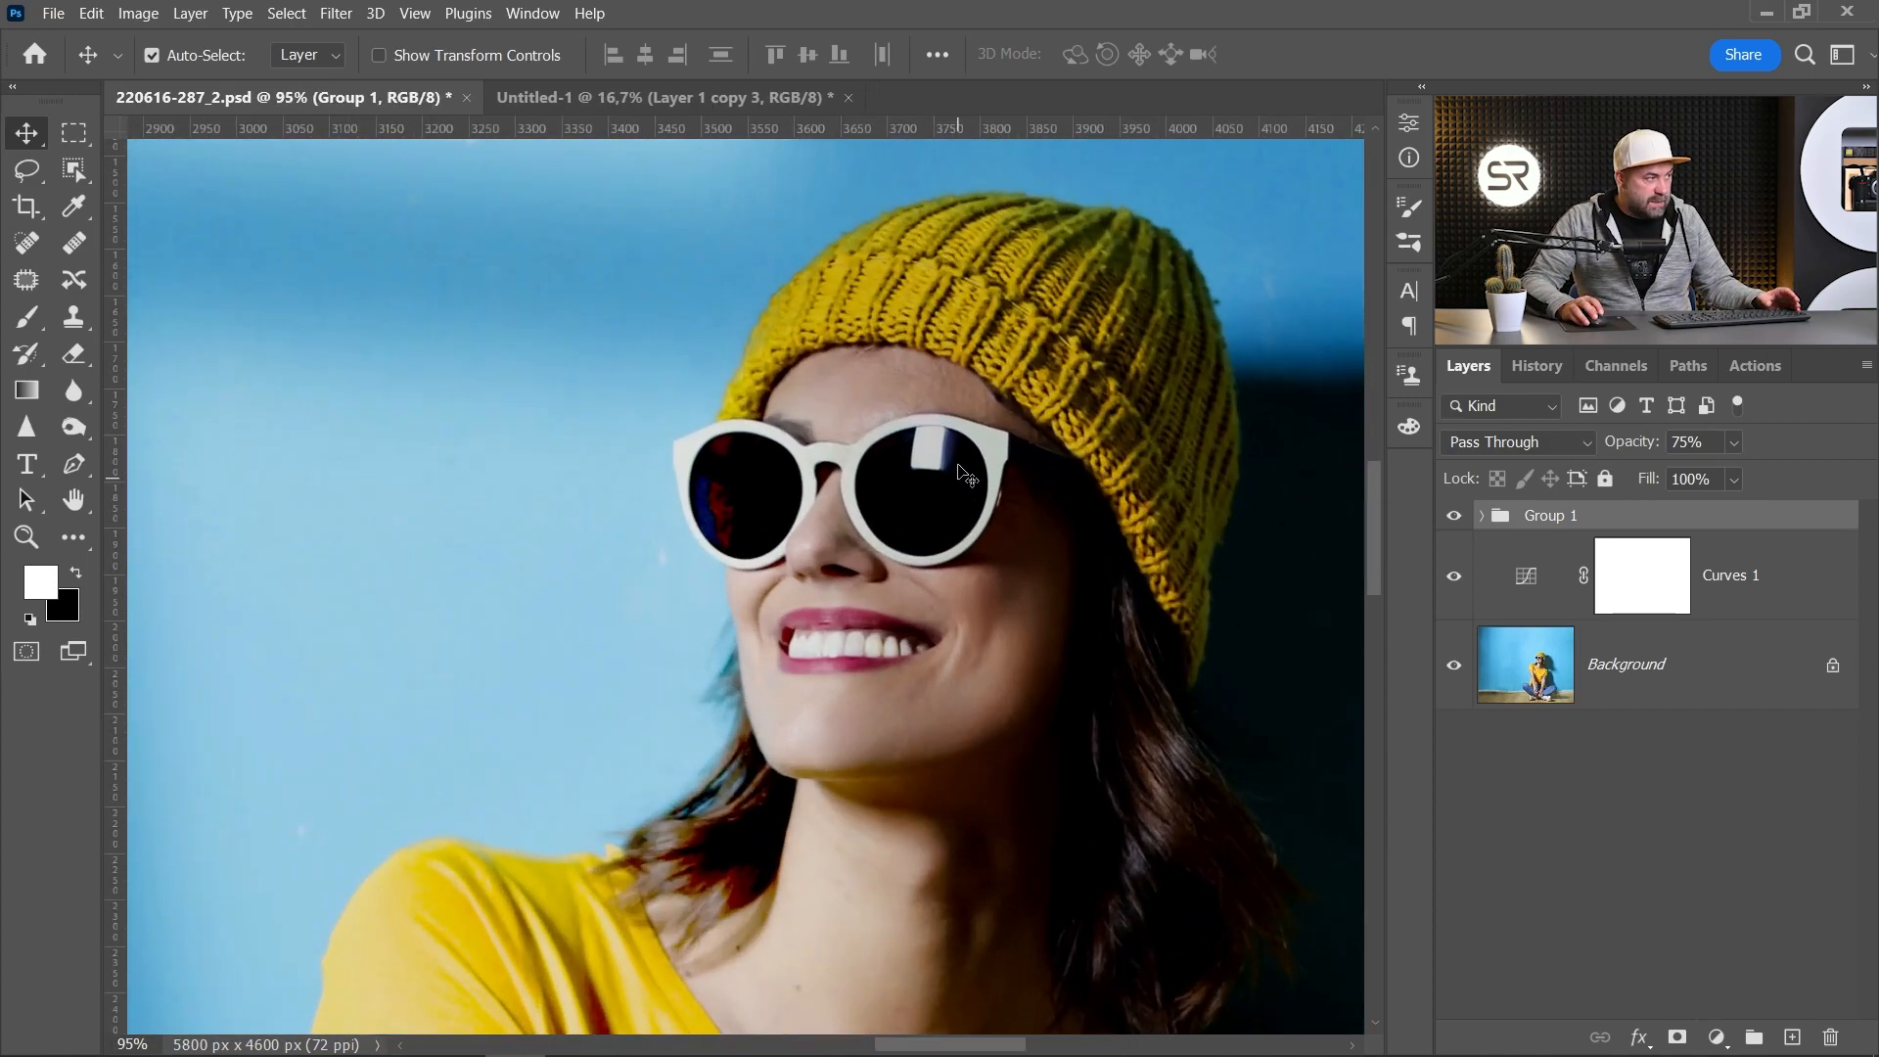
pyautogui.scroll(3, 924, 548)
pyautogui.click(1644, 688)
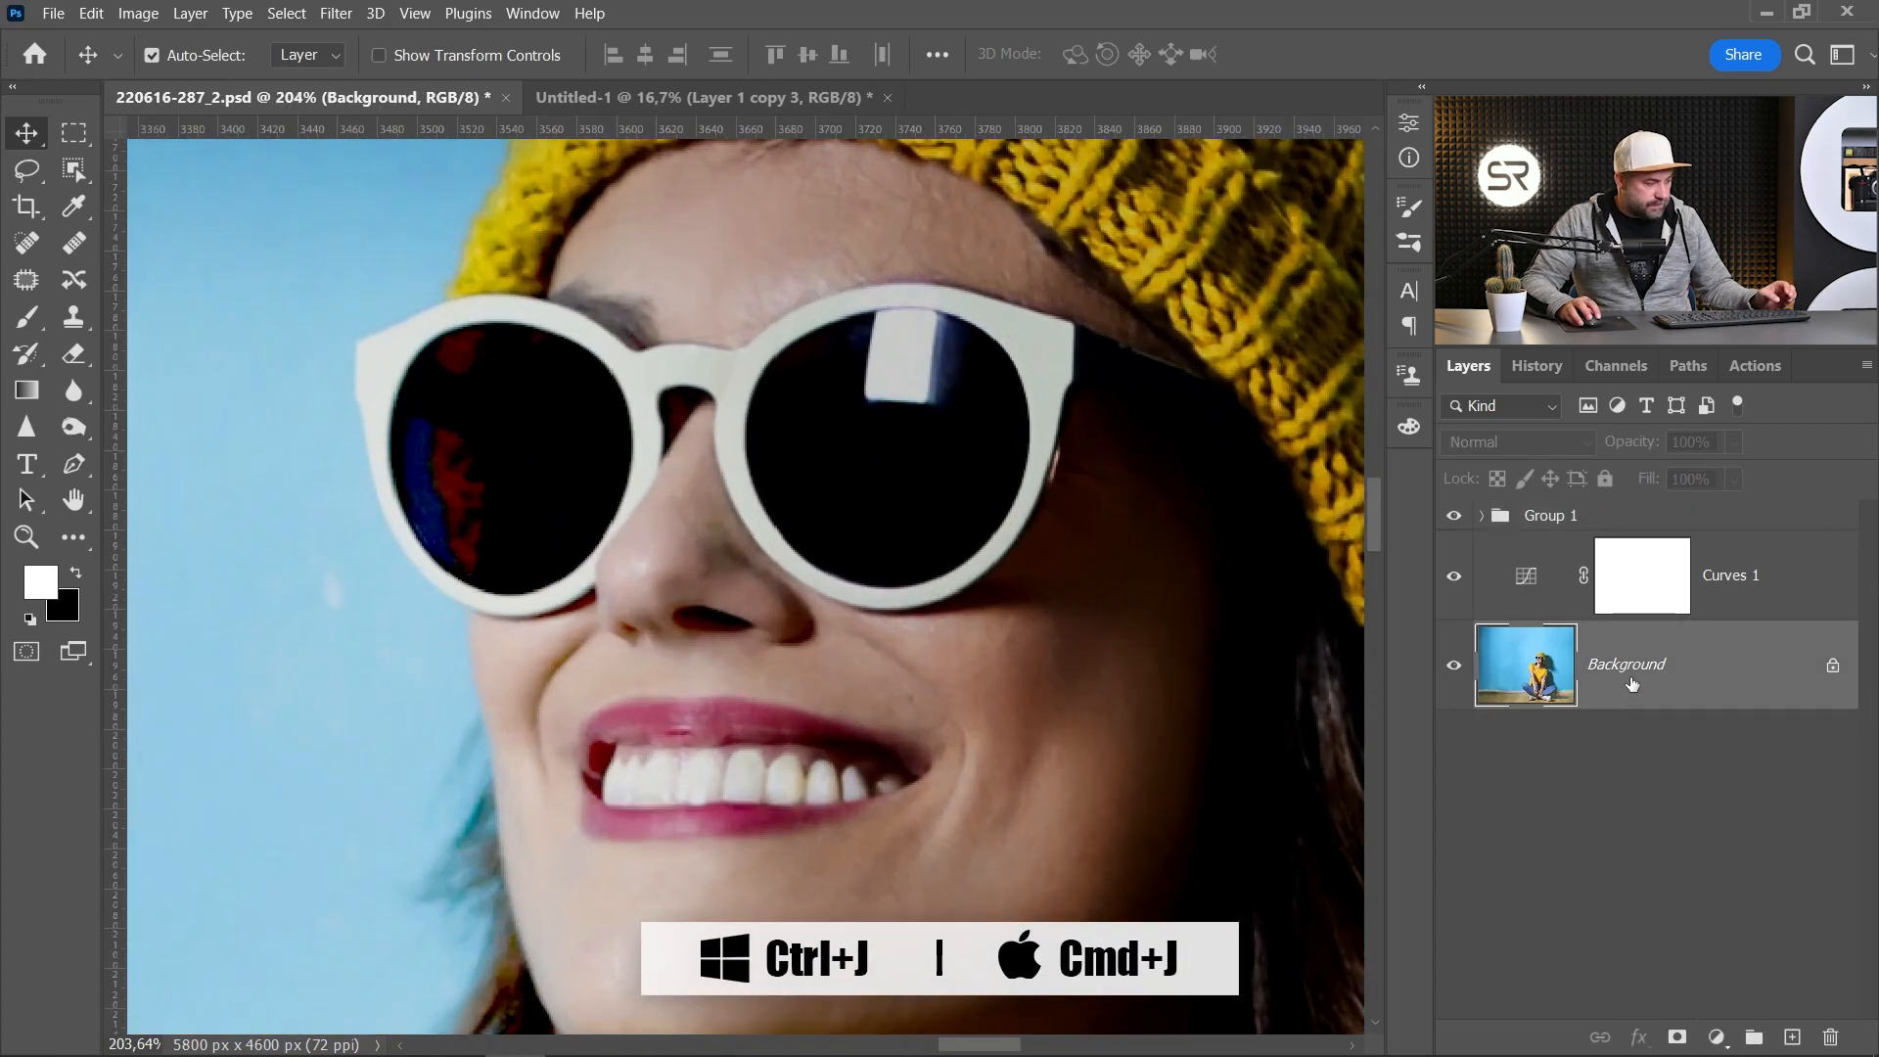
pyautogui.hotkey('ctrl', 'j')
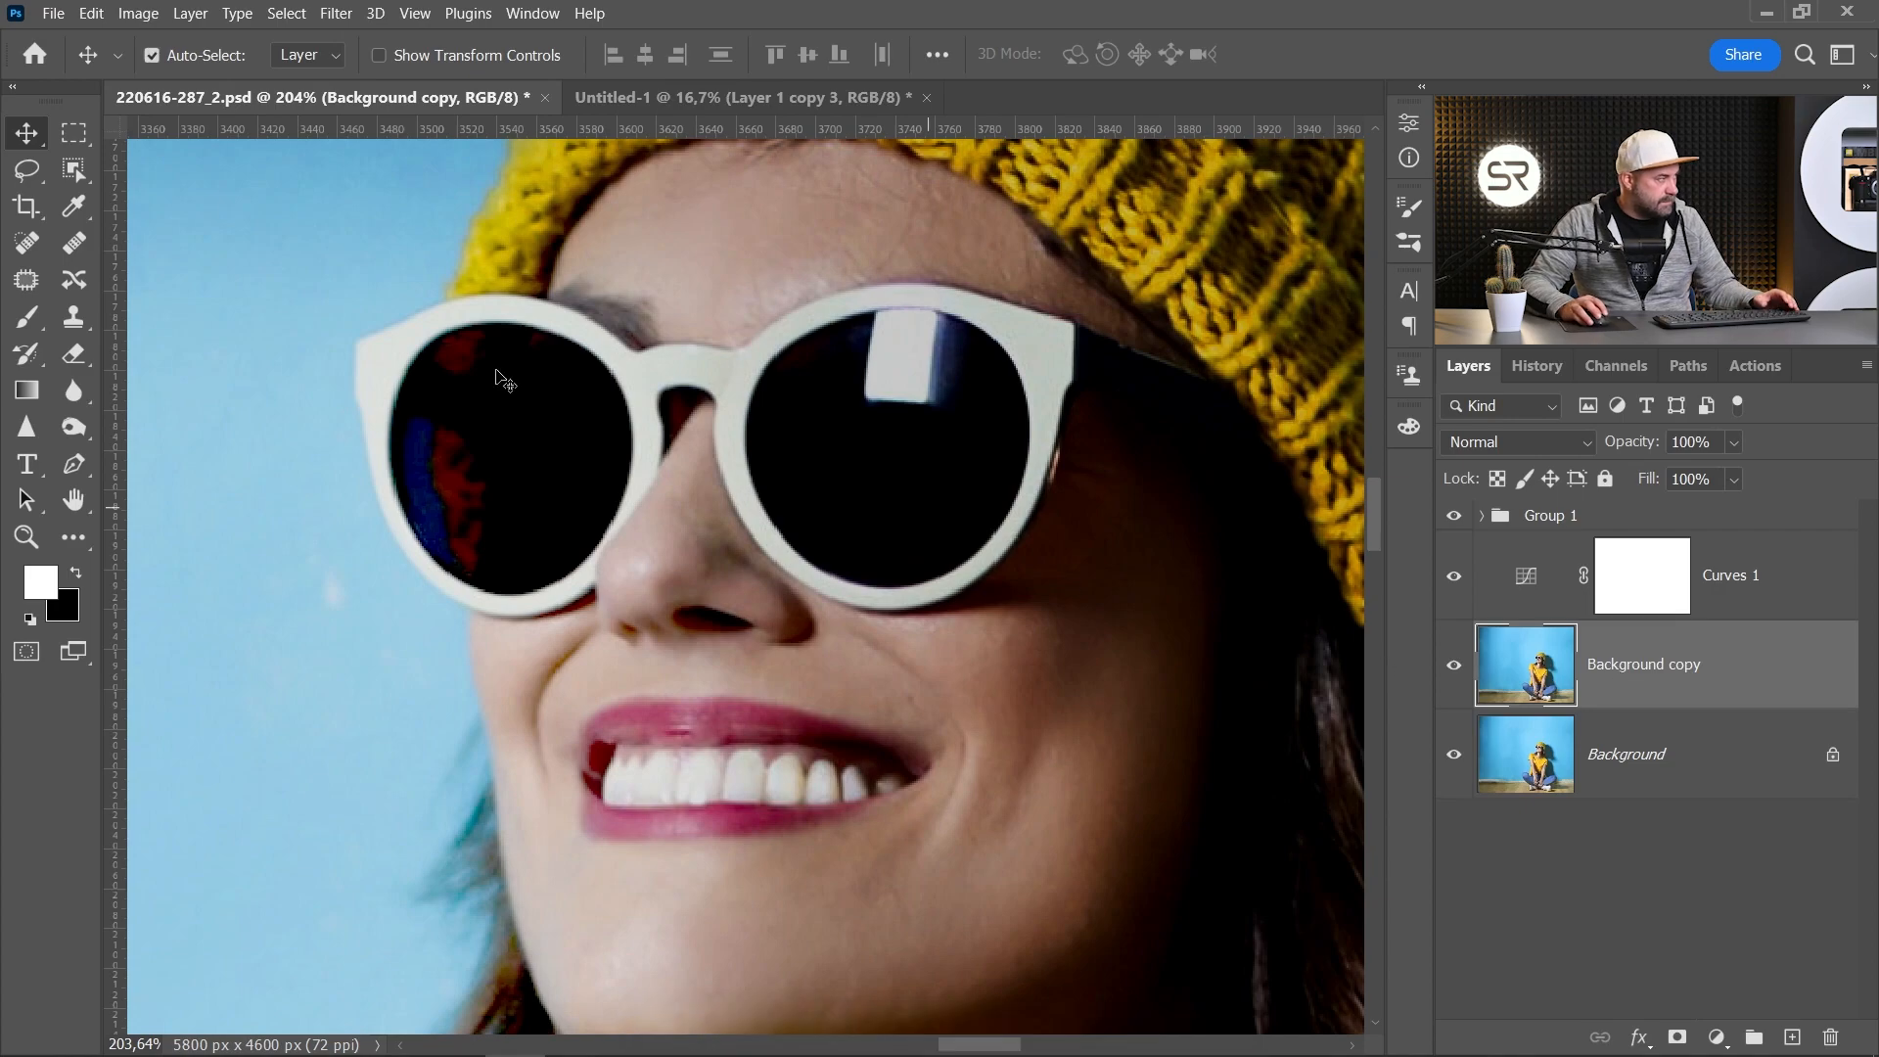
# Step: Remove the bright reflection from the right sunglass lens on the Background copy using the Clone Stamp tool
pyautogui.click(73, 317)
pyautogui.scroll(4, 905, 443)
pyautogui.moveTo(1033, 417); pyautogui.dragTo(978, 432)
pyautogui.keyDown('alt'); pyautogui.click(977, 434); pyautogui.keyUp('alt')
pyautogui.moveTo(937, 366)
pyautogui.mouseDown()
pyautogui.moveTo(814, 366)
pyautogui.moveTo(1049, 335)
pyautogui.moveTo(717, 294)
pyautogui.moveTo(878, 283)
pyautogui.moveTo(744, 332)
pyautogui.moveTo(991, 272)
pyautogui.moveTo(726, 297)
pyautogui.moveTo(864, 260)
pyautogui.moveTo(1007, 253)
pyautogui.moveTo(882, 219)
pyautogui.moveTo(836, 237)
pyautogui.mouseUp()
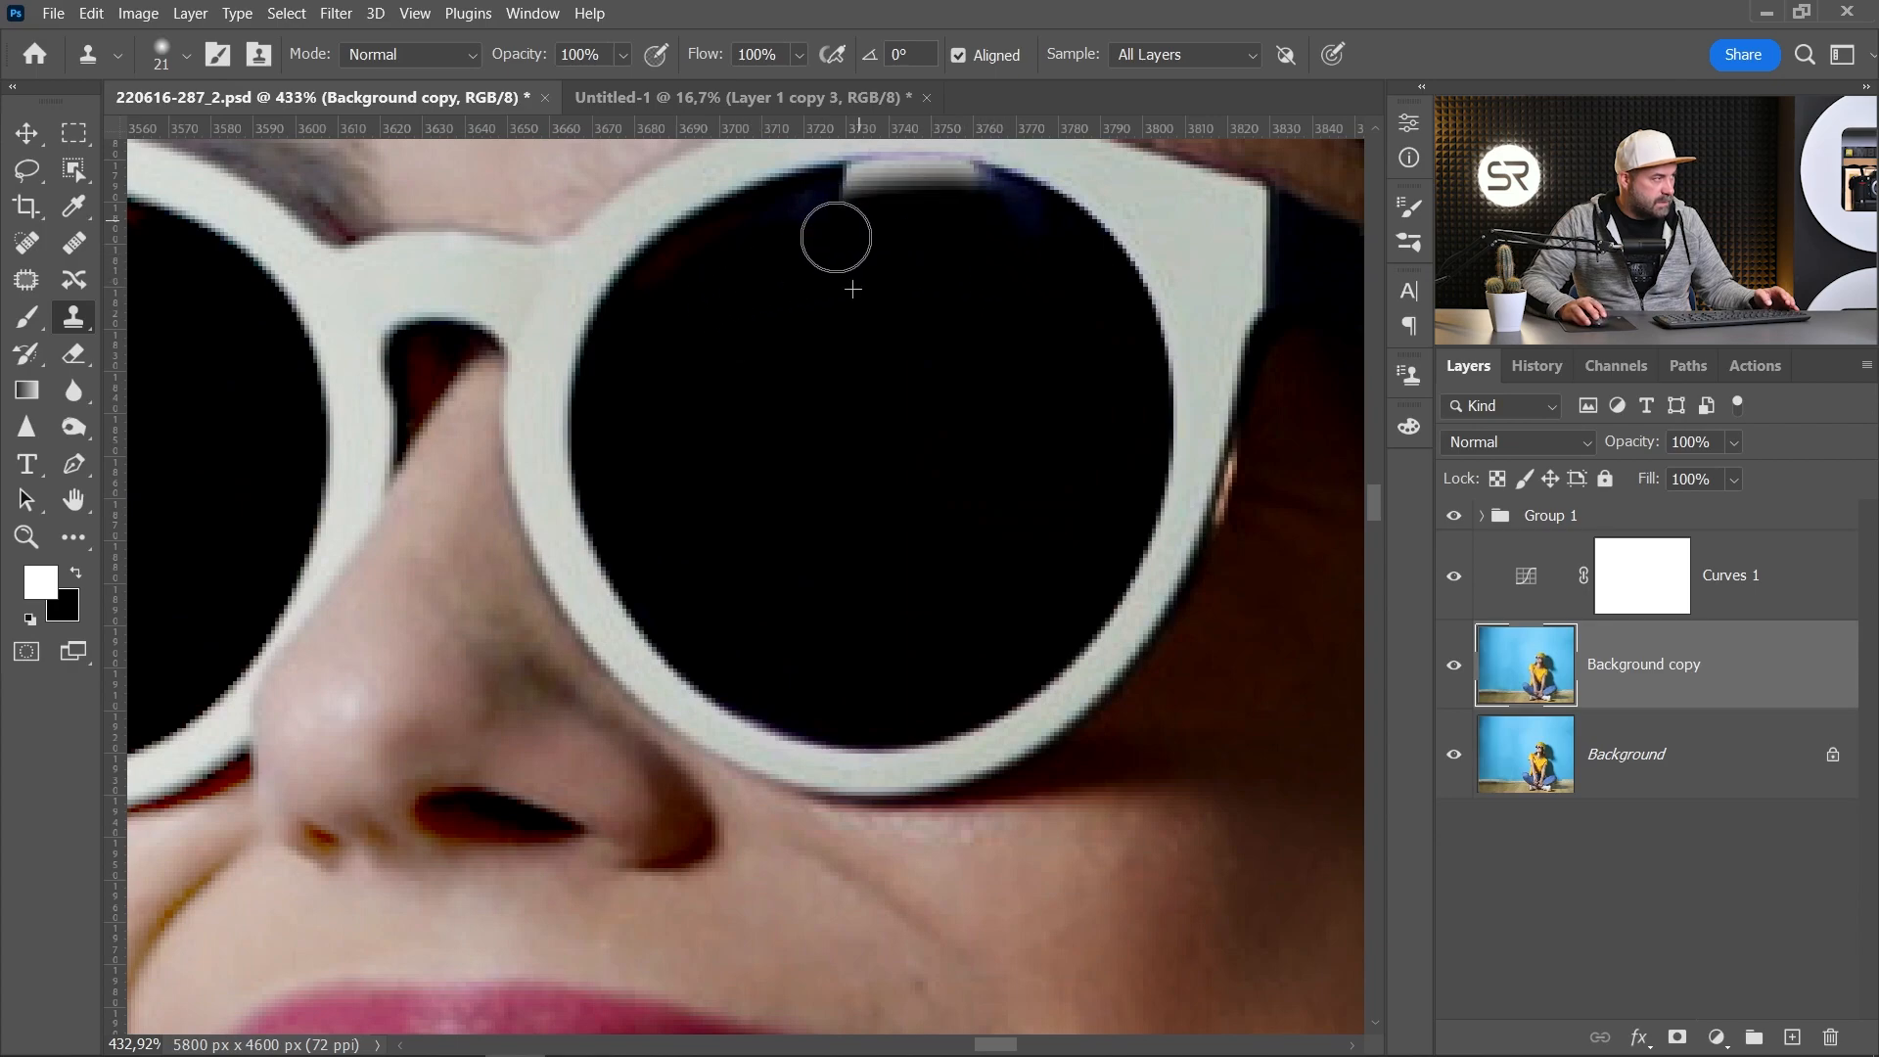
pyautogui.scroll(3, 835, 237)
pyautogui.moveTo(1023, 497); pyautogui.dragTo(1057, 542)
pyautogui.keyDown('alt'); pyautogui.click(1096, 542); pyautogui.keyUp('alt')
pyautogui.moveTo(1077, 479)
pyautogui.mouseDown()
pyautogui.moveTo(900, 452)
pyautogui.moveTo(801, 495)
pyautogui.mouseUp()
pyautogui.moveTo(968, 452)
pyautogui.mouseDown()
pyautogui.moveTo(969, 494)
pyautogui.moveTo(968, 436)
pyautogui.moveTo(893, 431)
pyautogui.moveTo(824, 457)
pyautogui.moveTo(900, 445)
pyautogui.mouseUp()
pyautogui.moveTo(786, 489); pyautogui.dragTo(725, 520)
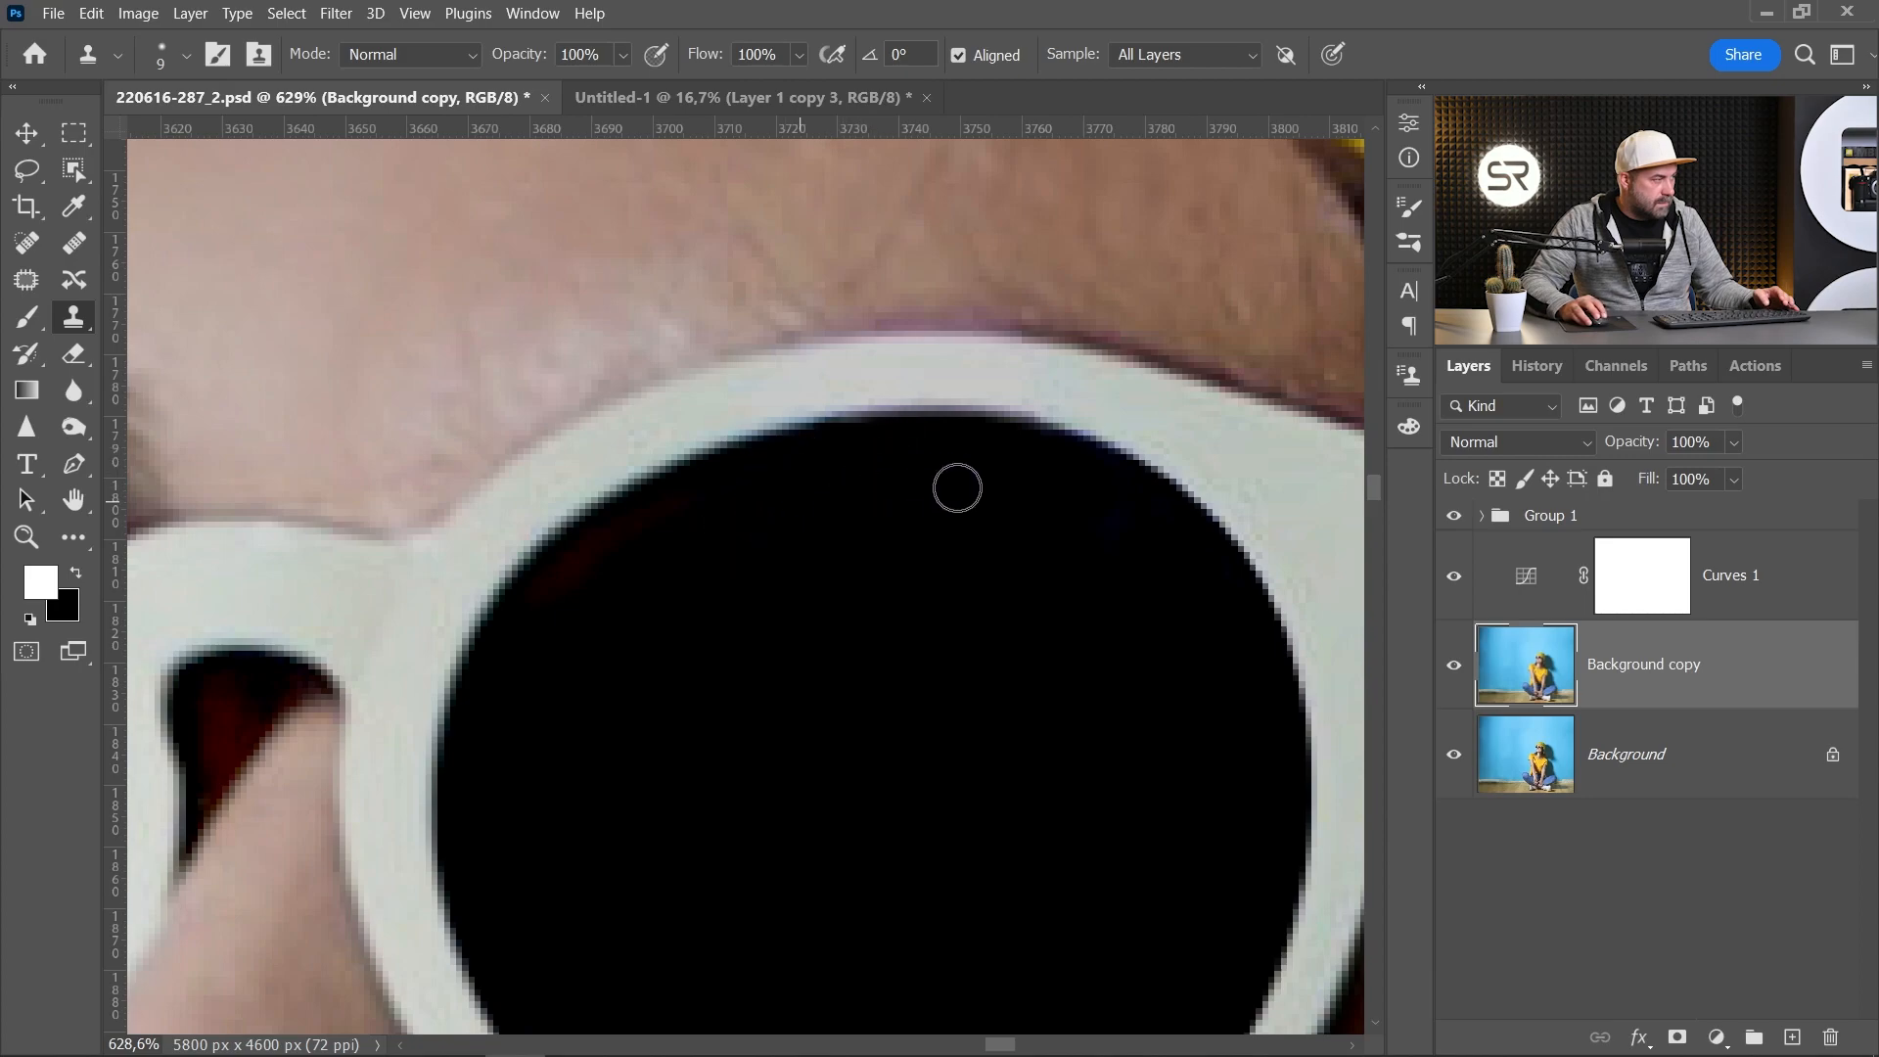
# Step: Zoom out and toggle between the original photo and the edited result to compare them
pyautogui.scroll(-15, 842, 600)
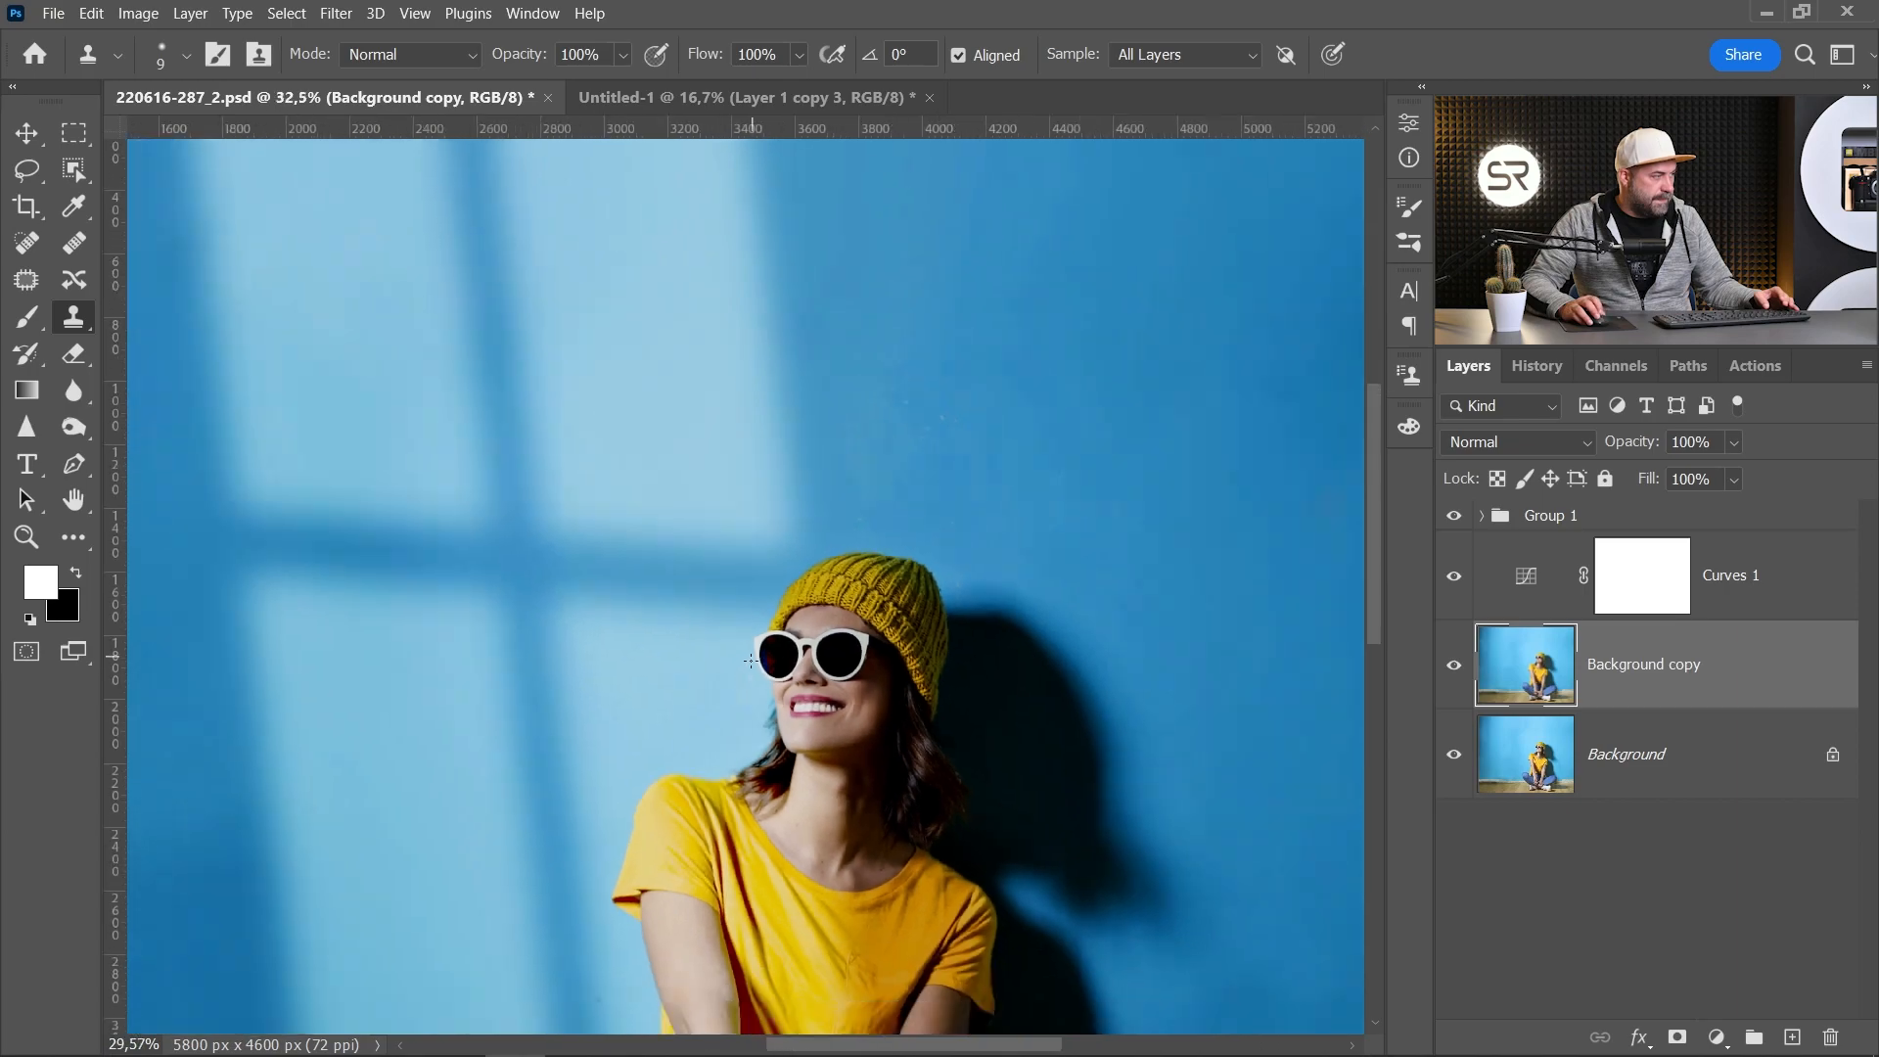
pyautogui.scroll(-5, 750, 663)
pyautogui.keyDown('alt'); pyautogui.click(1454, 755); pyautogui.keyUp('alt')
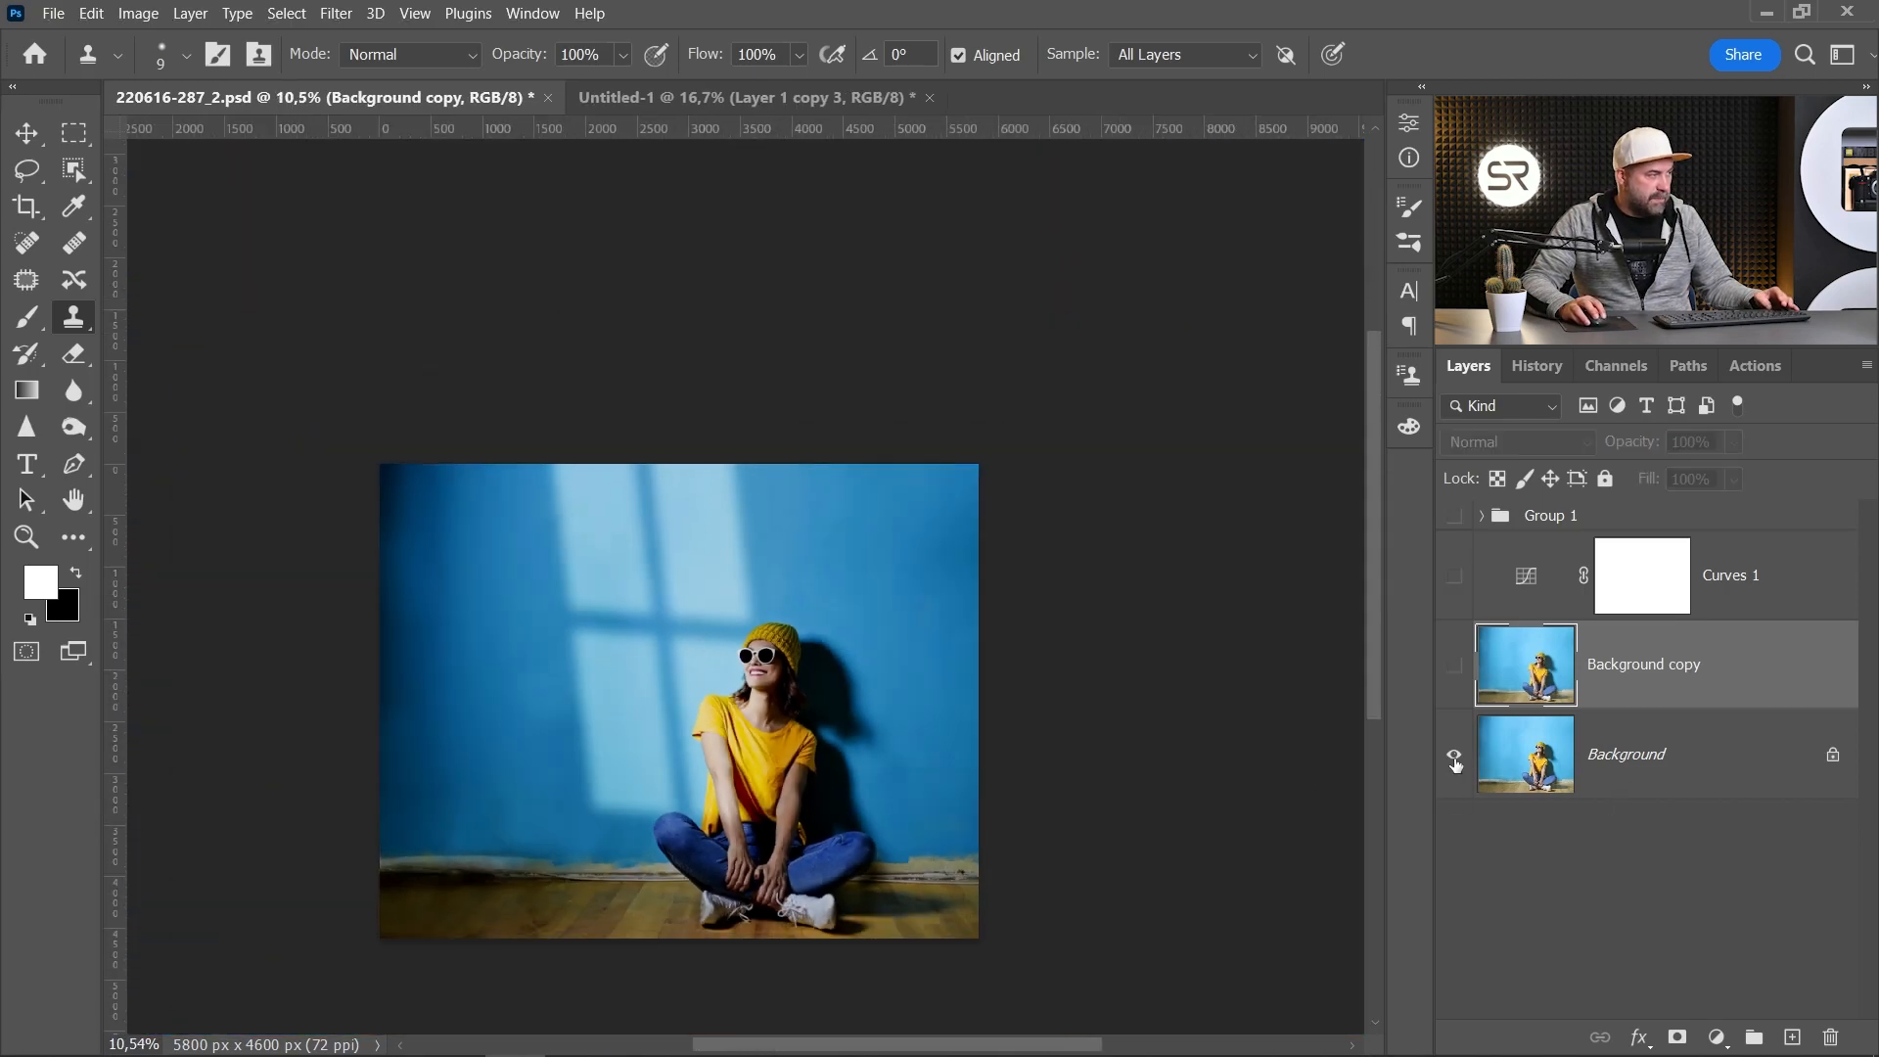
pyautogui.scroll(2, 841, 754)
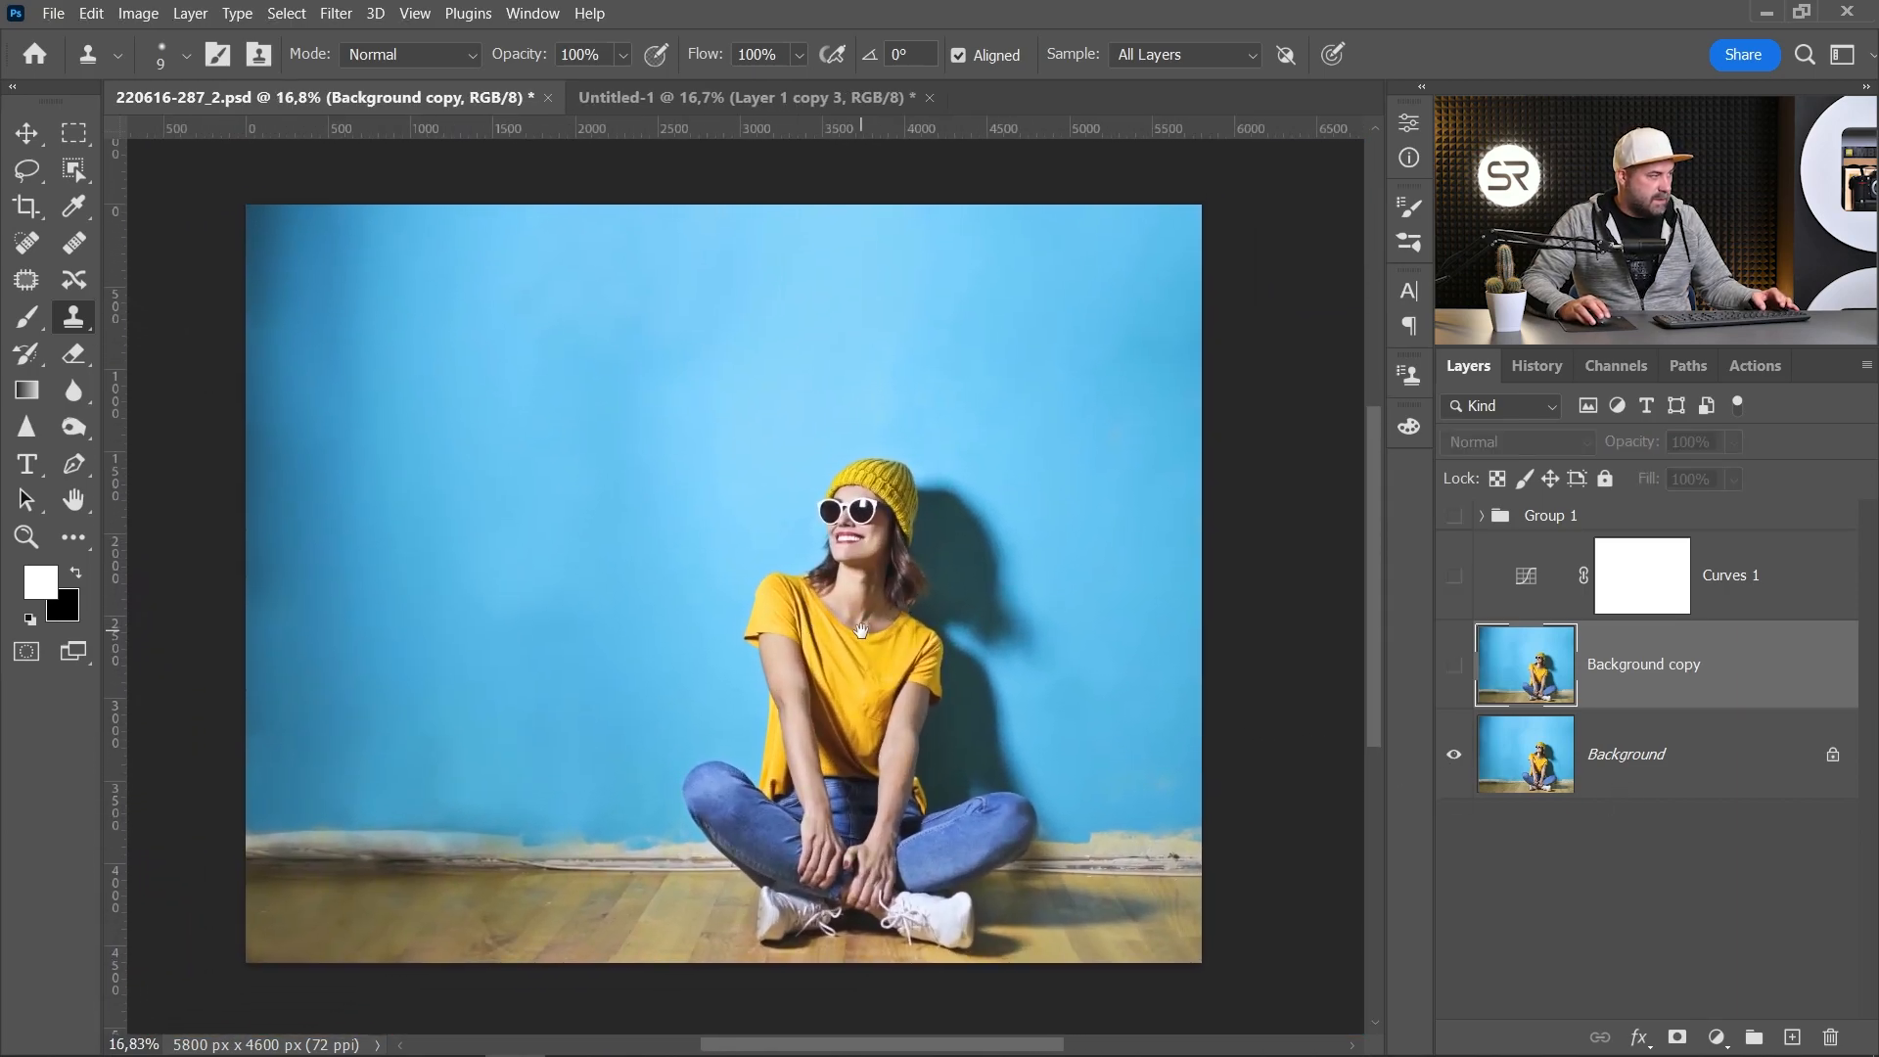
pyautogui.scroll(1, 861, 633)
pyautogui.keyDown('alt'); pyautogui.click(1453, 755); pyautogui.keyUp('alt')
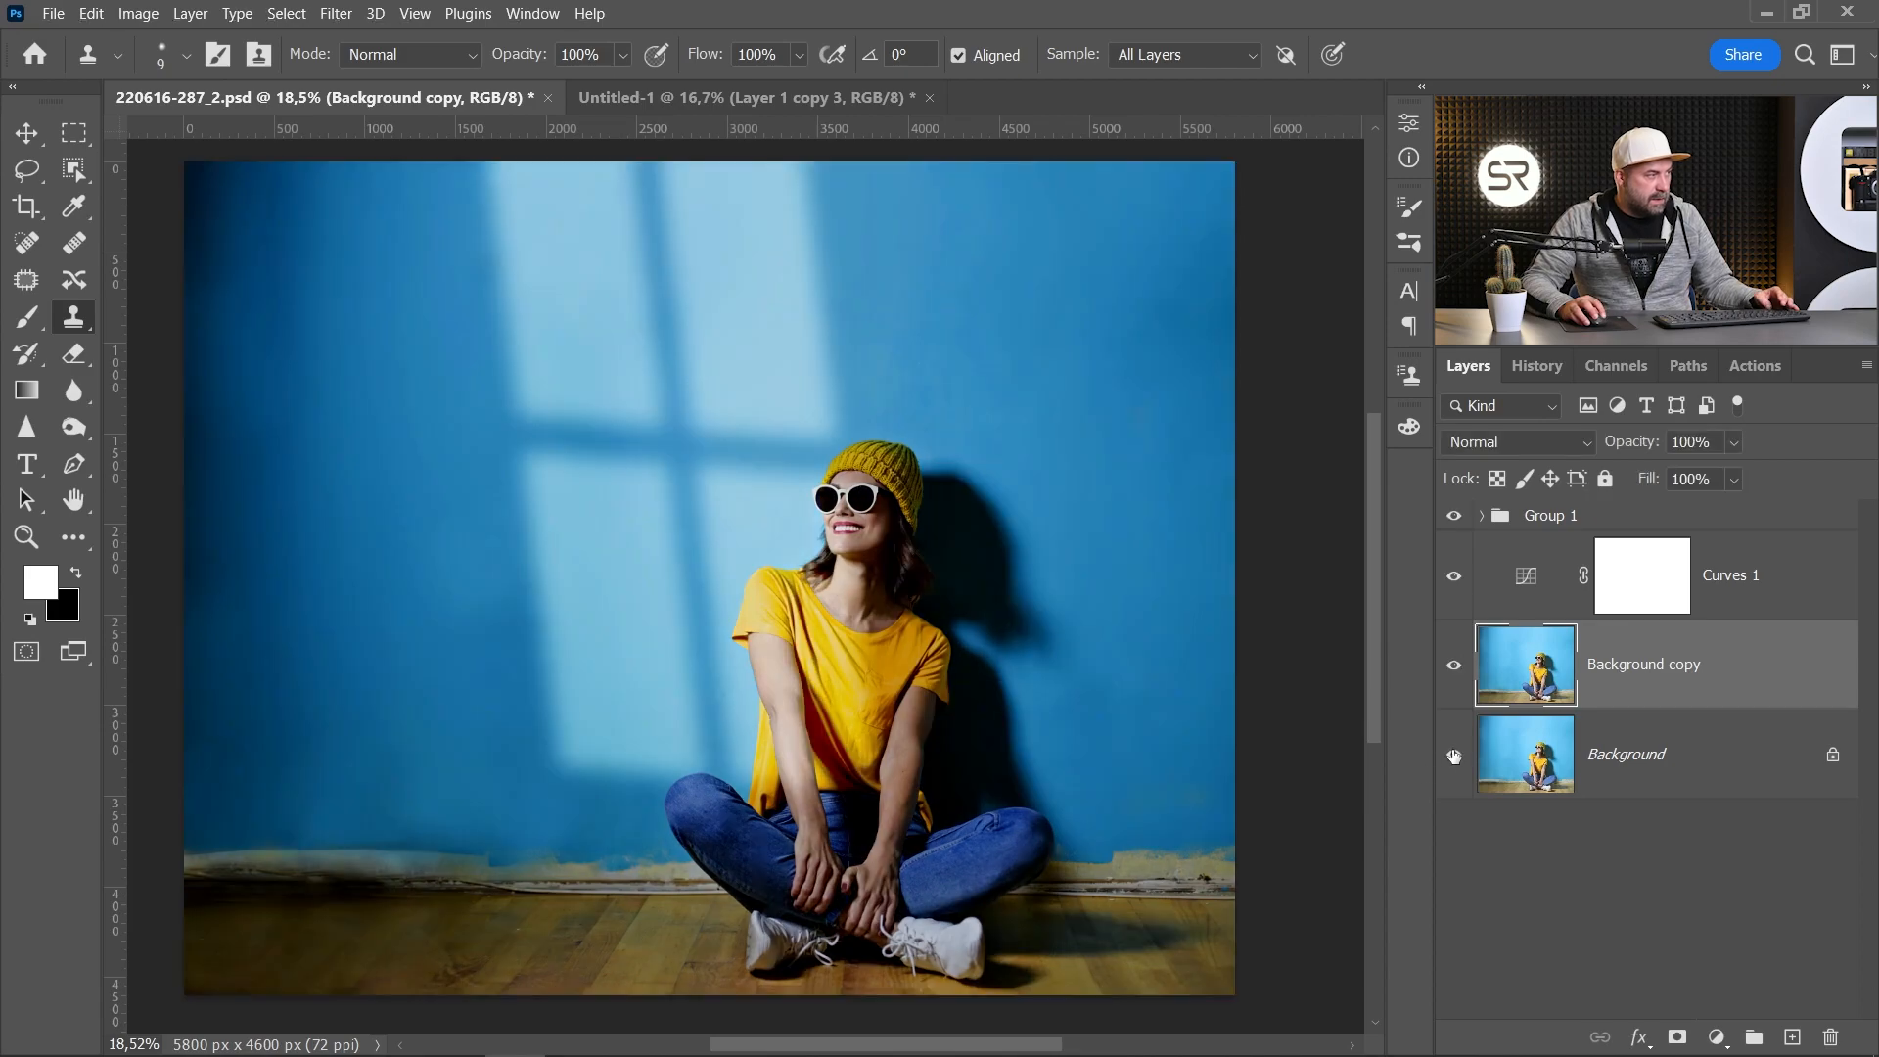
pyautogui.keyDown('alt'); pyautogui.click(1454, 755); pyautogui.keyUp('alt')
pyautogui.keyDown('alt'); pyautogui.click(1454, 755); pyautogui.keyUp('alt')
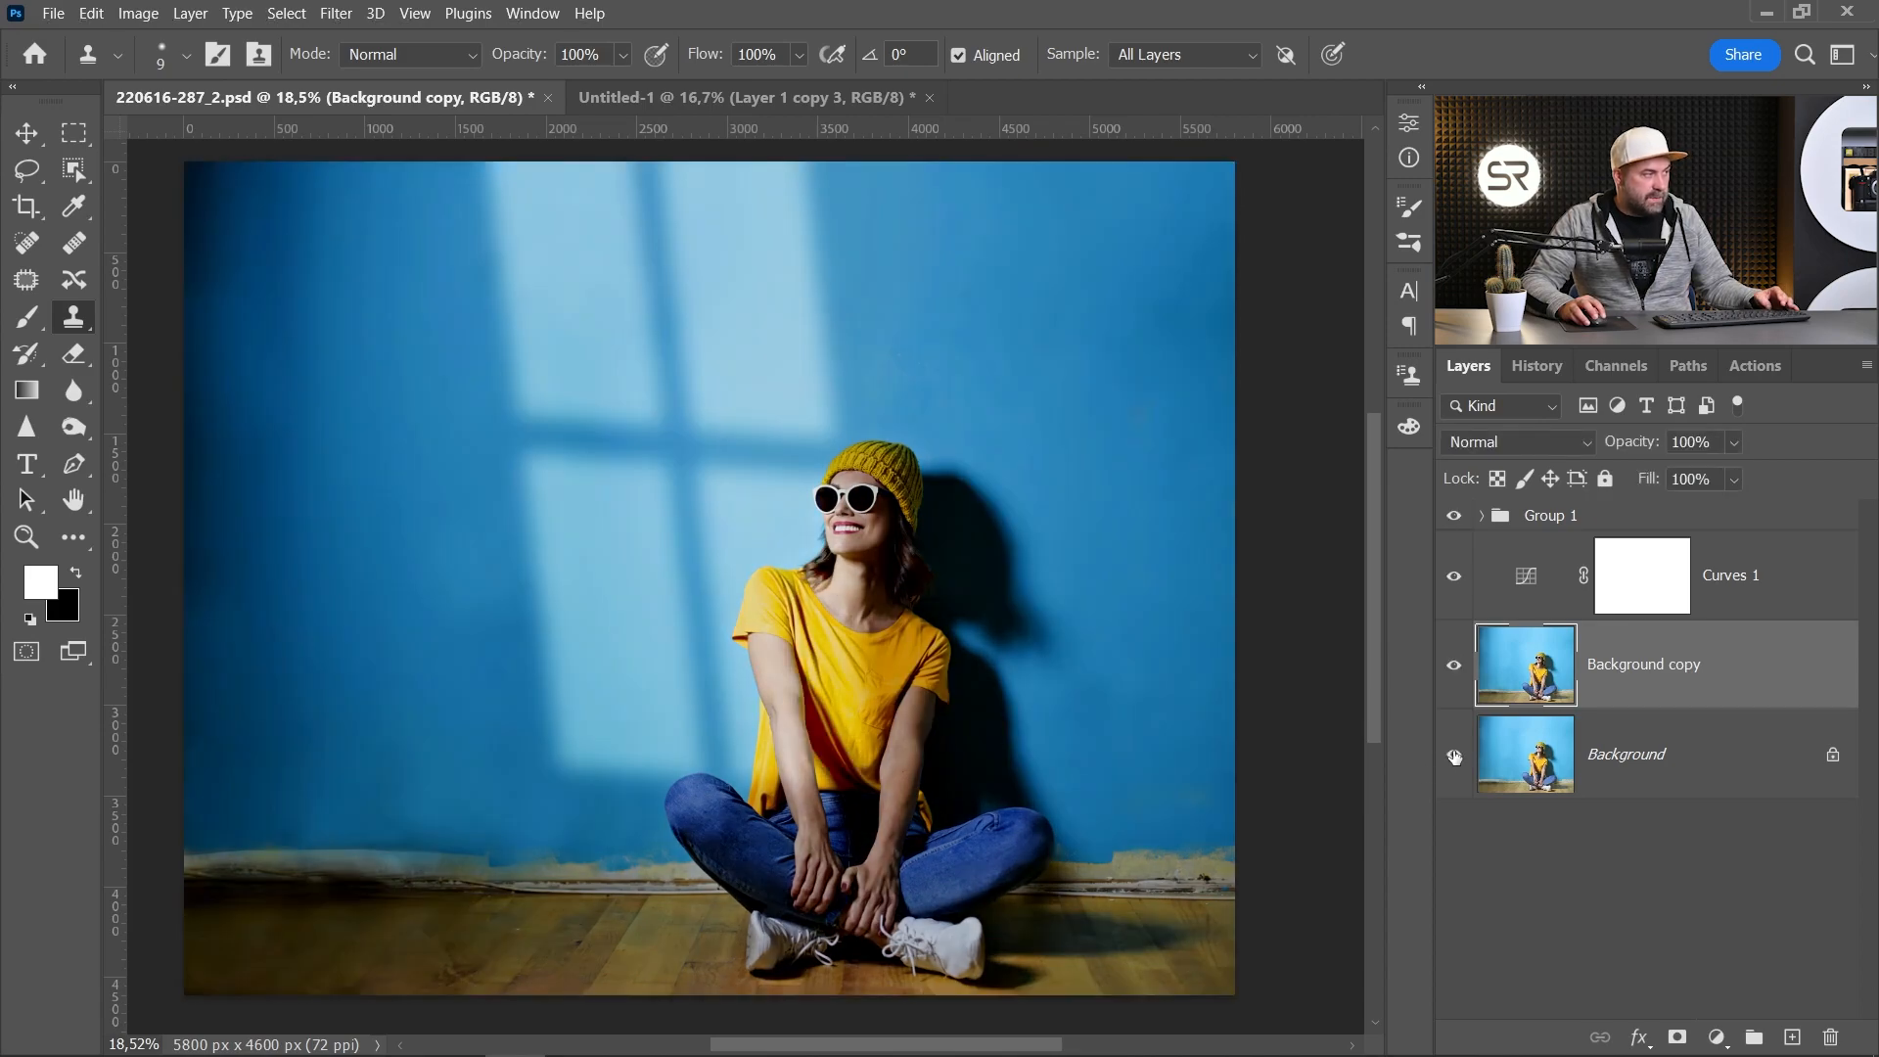
# Step: Review the Curves adjustment settings and compare the final result with the original photo again
pyautogui.click(1497, 755)
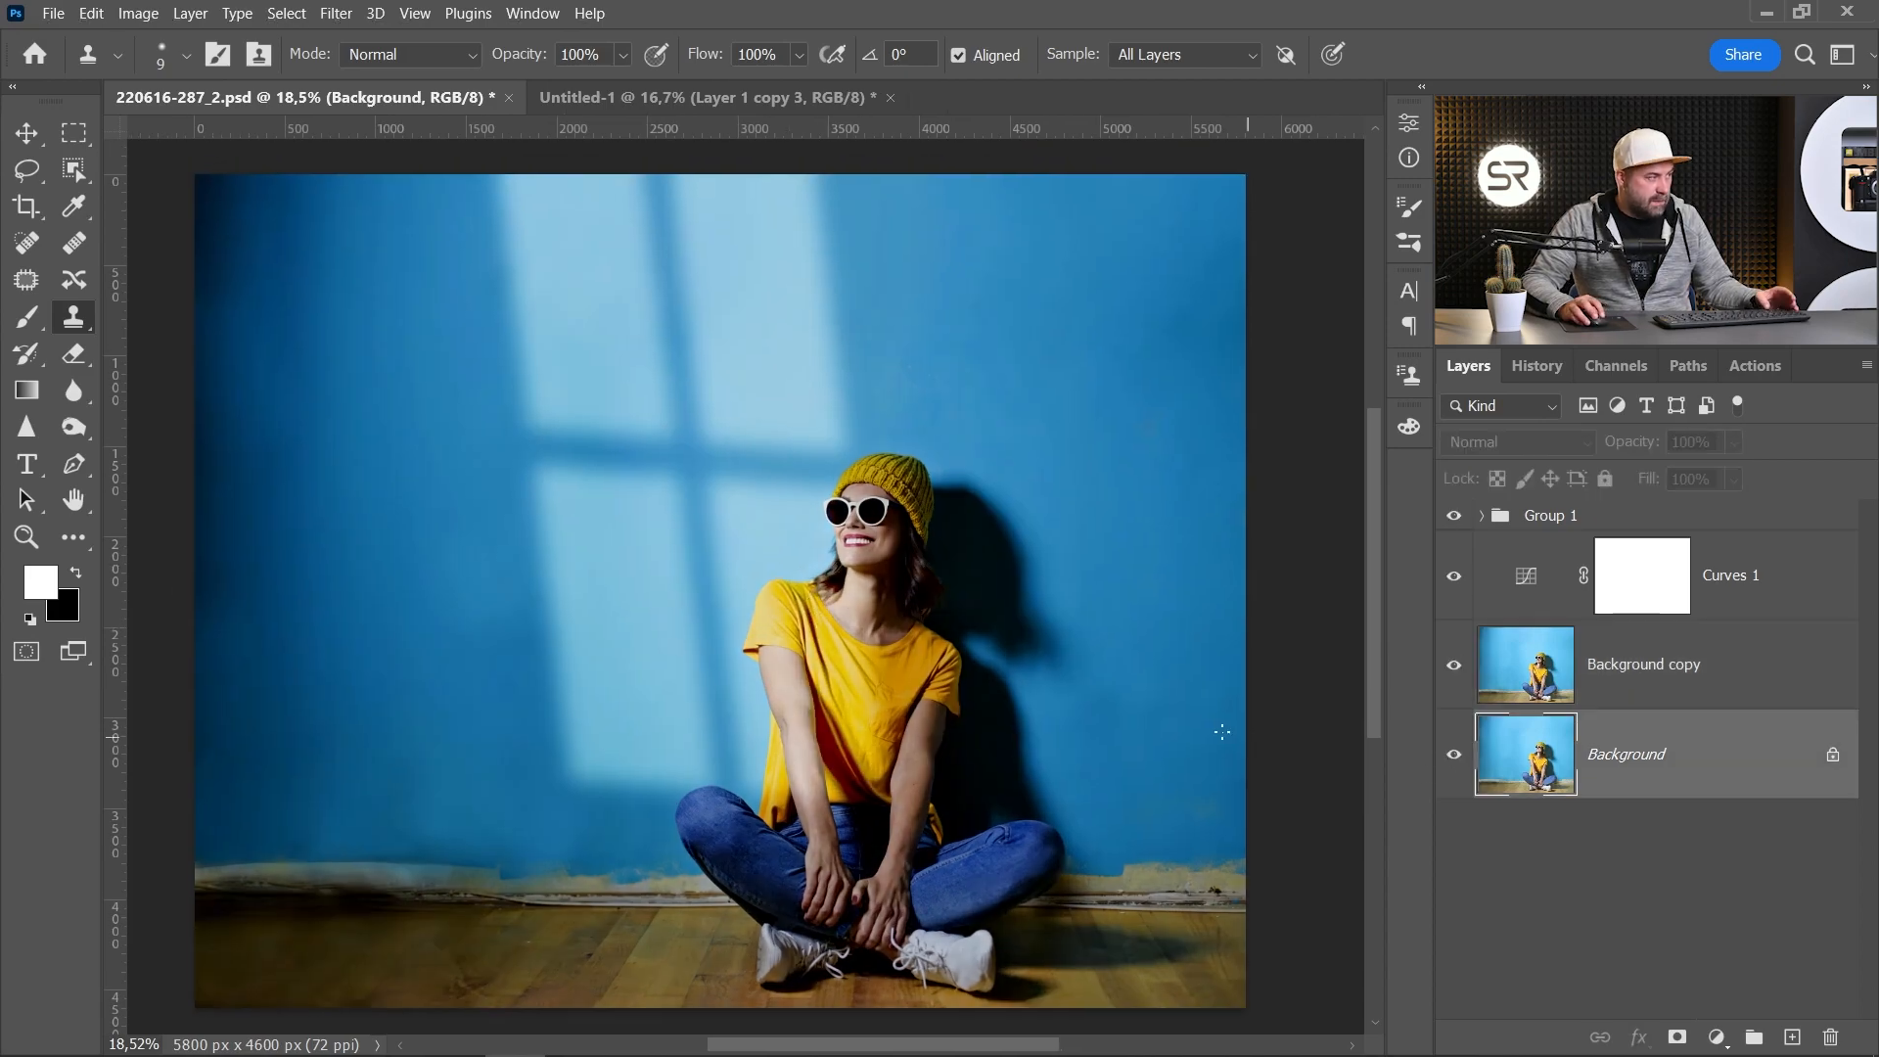
pyautogui.doubleClick(1524, 577)
pyautogui.moveTo(1253, 426); pyautogui.dragTo(1261, 430)
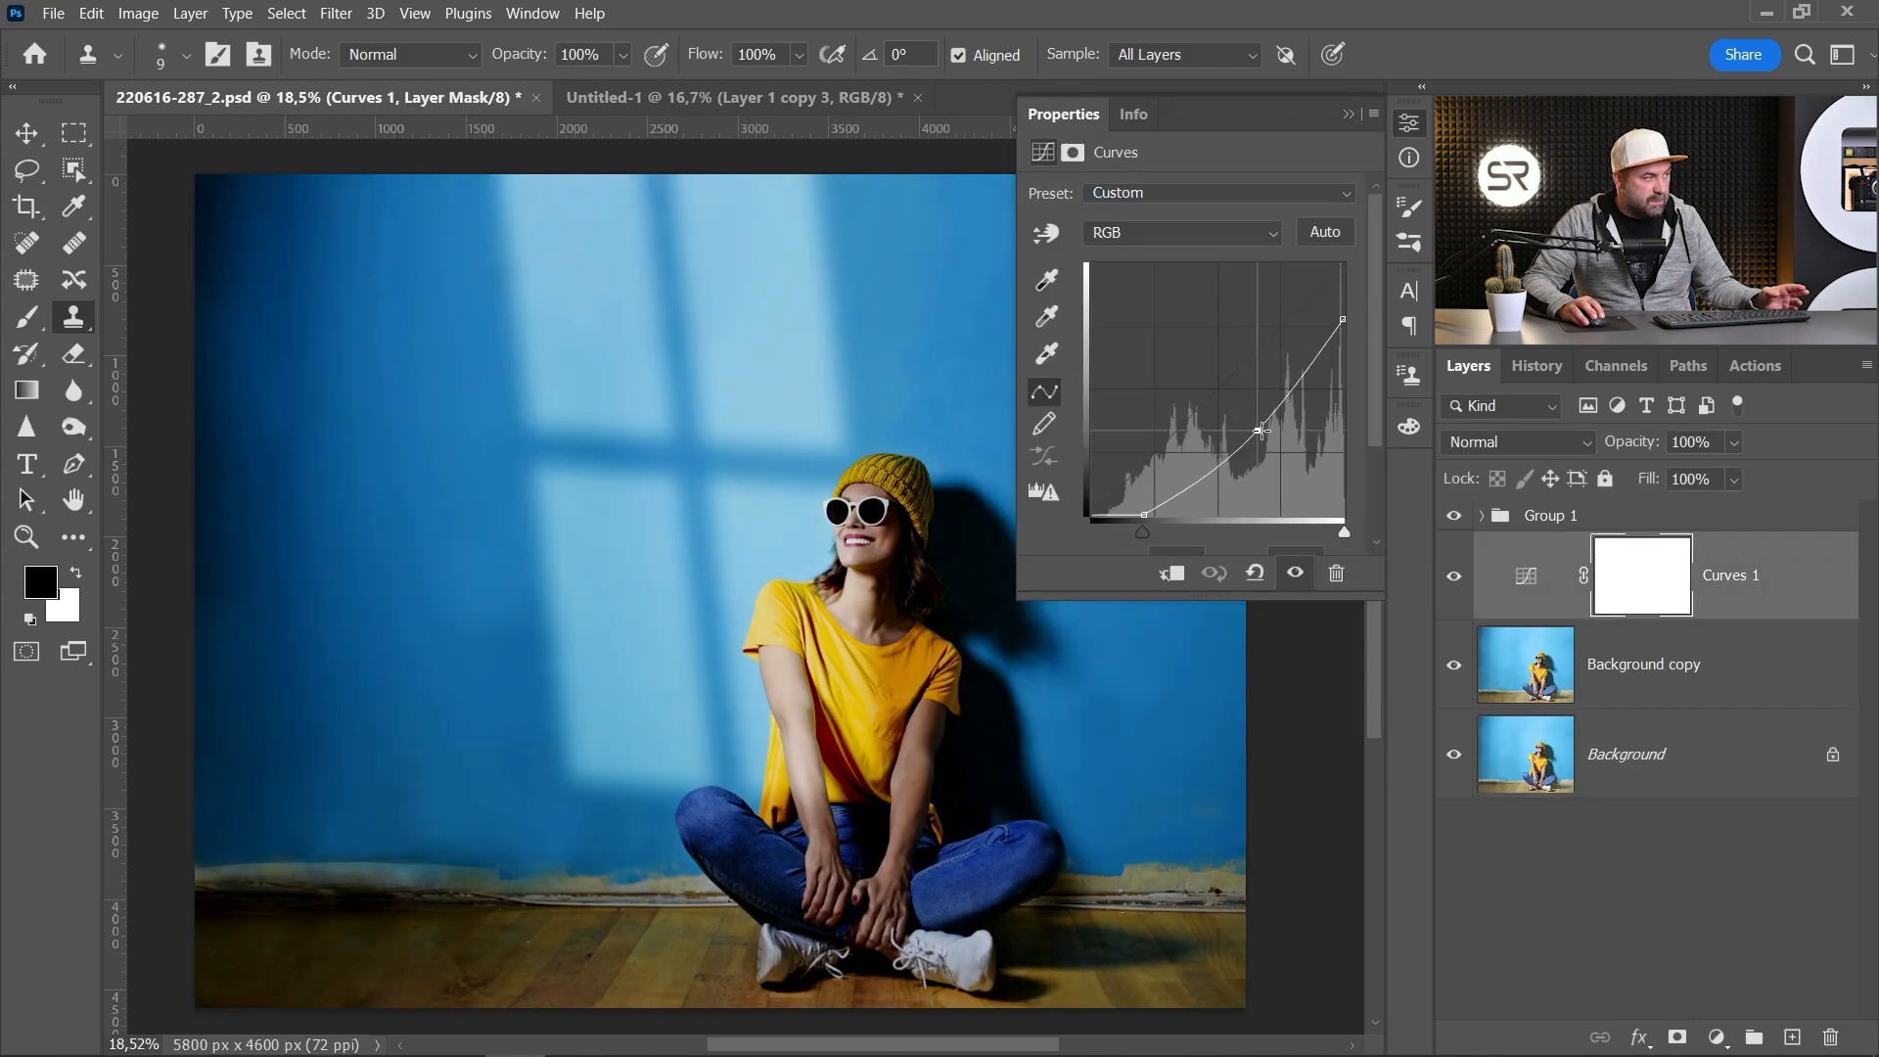
pyautogui.click(1408, 122)
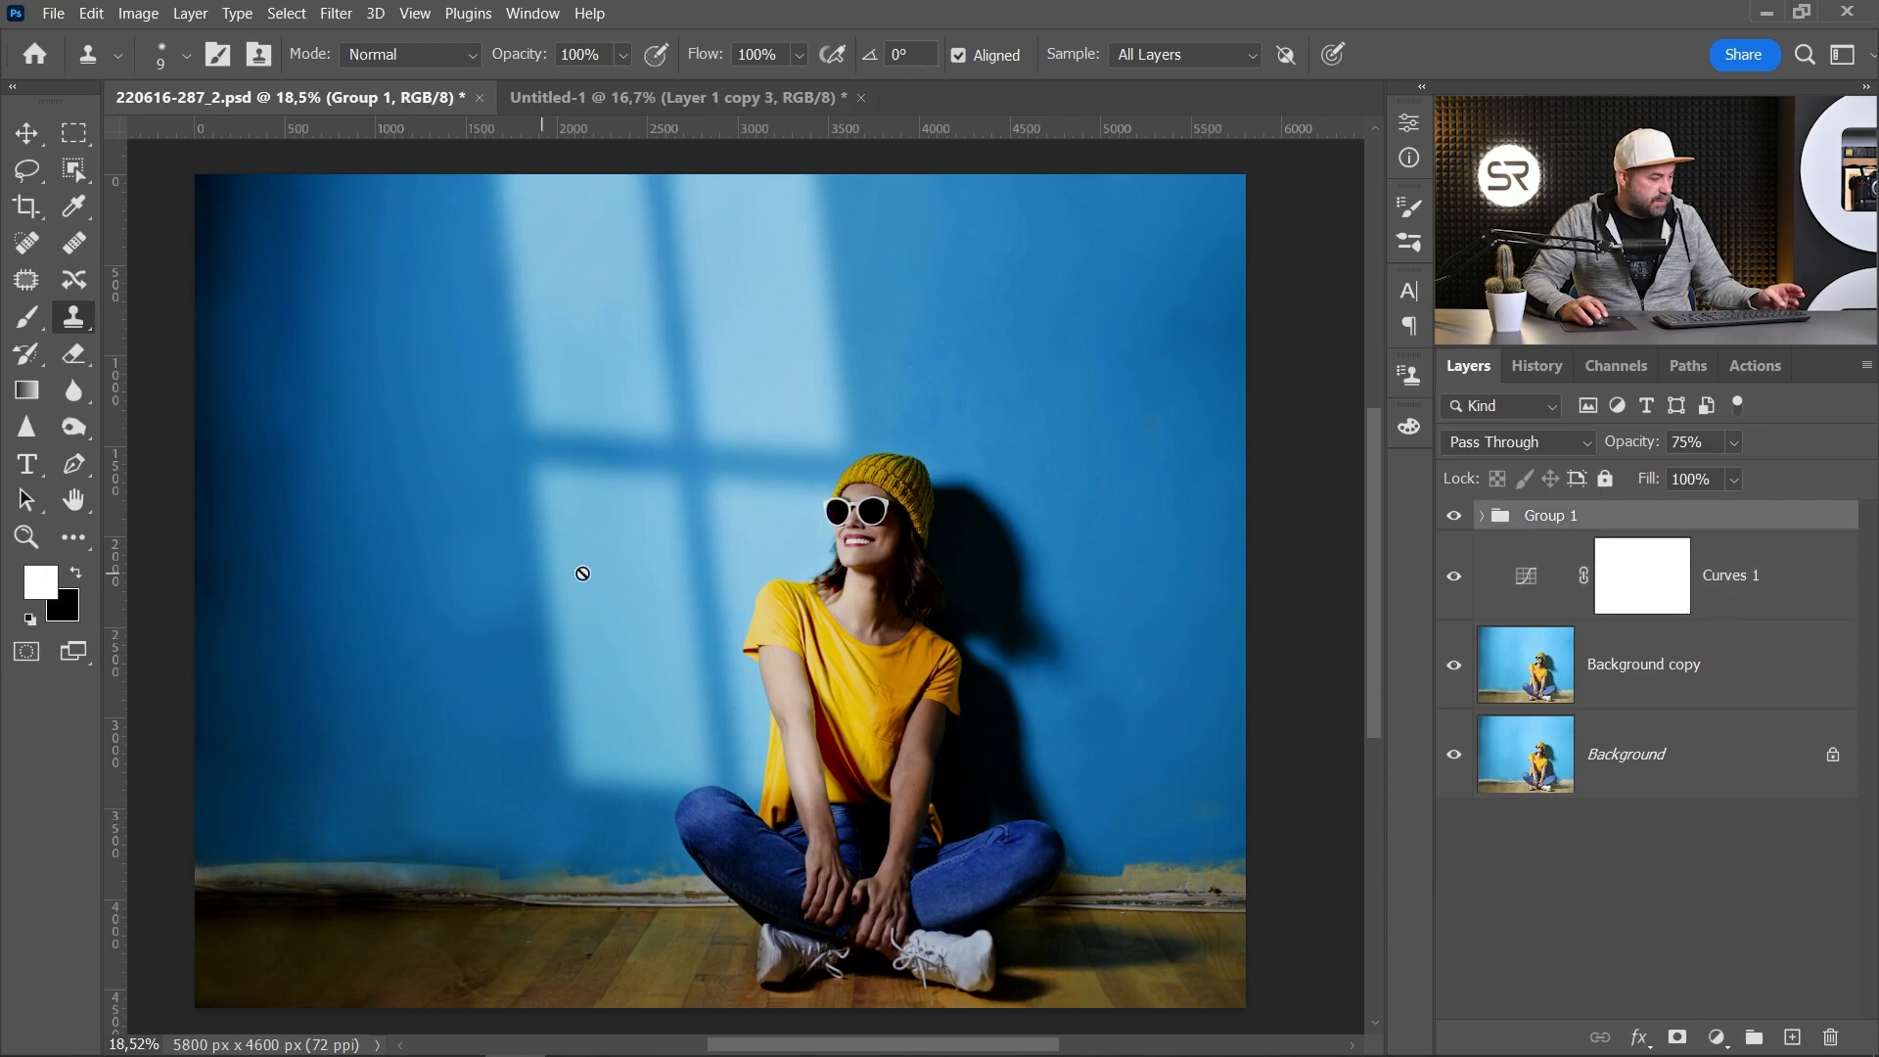
pyautogui.click(27, 132)
pyautogui.moveTo(601, 301)
pyautogui.mouseDown()
pyautogui.moveTo(582, 339)
pyautogui.moveTo(599, 304)
pyautogui.mouseUp()
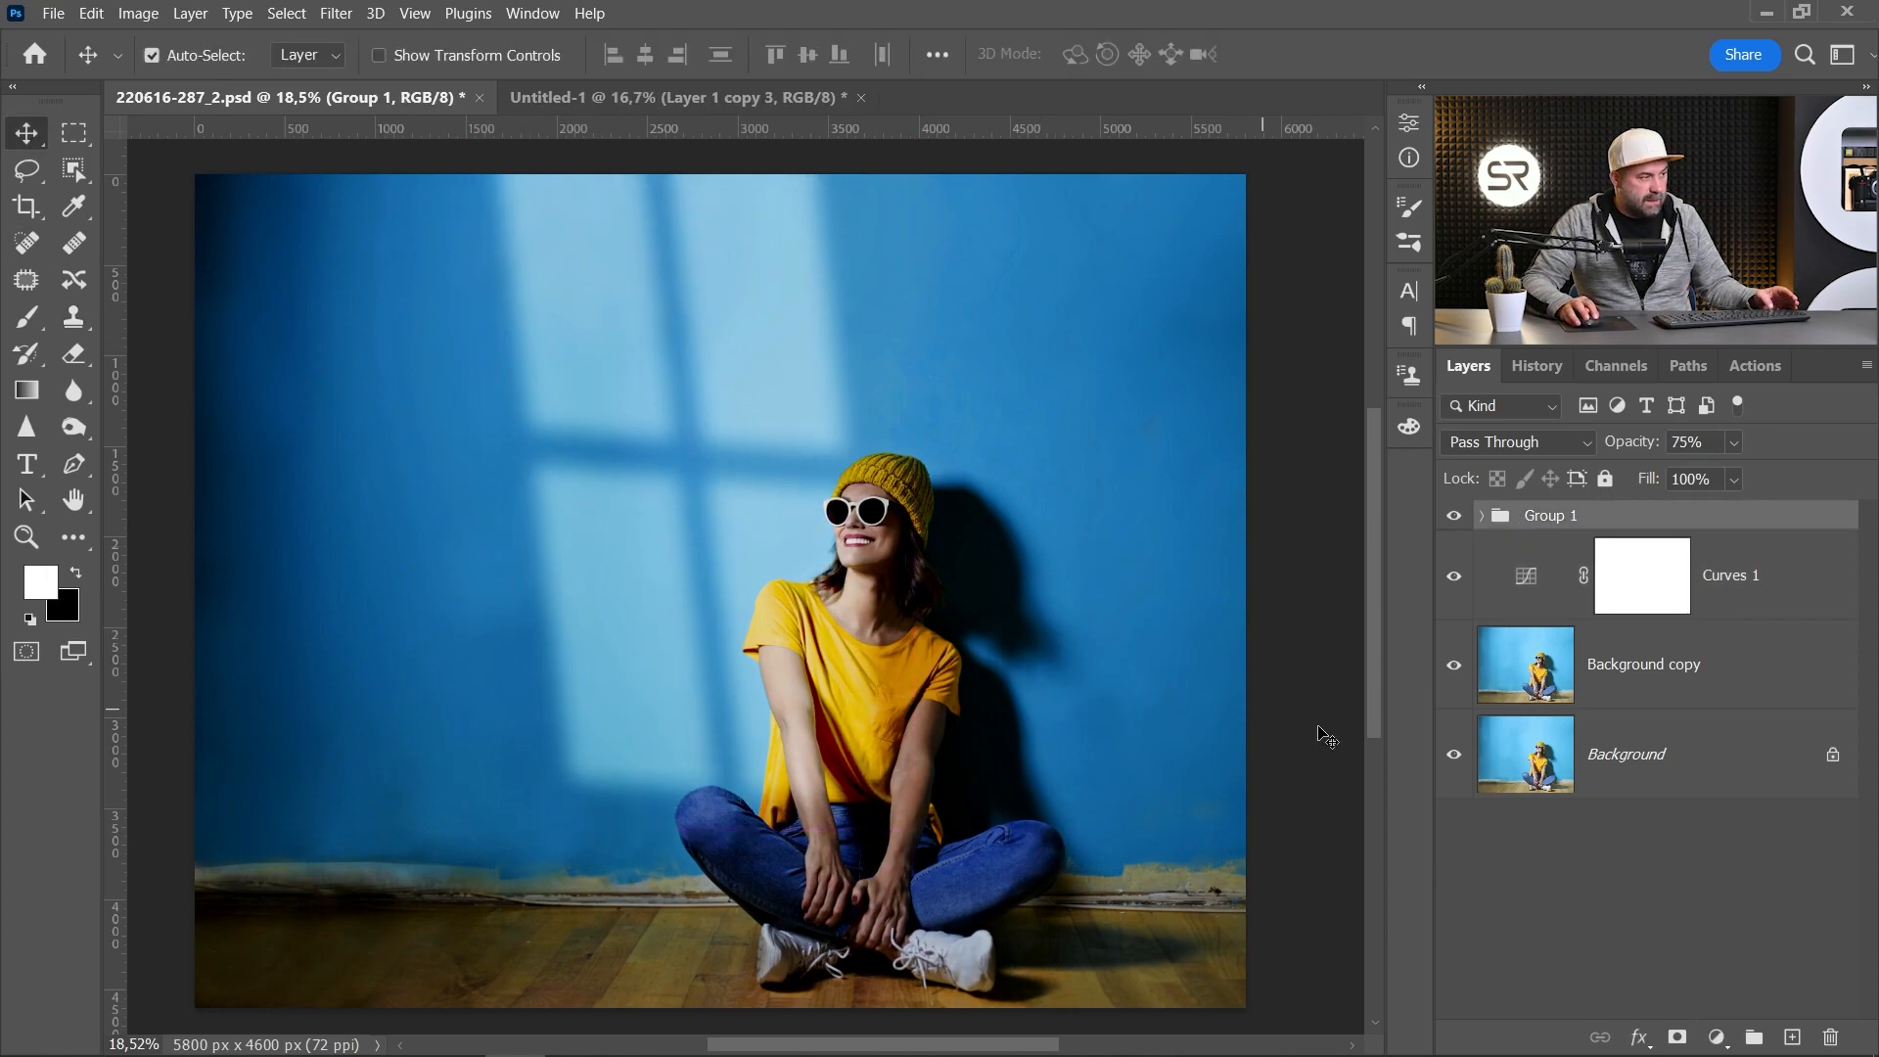
pyautogui.click(1455, 755)
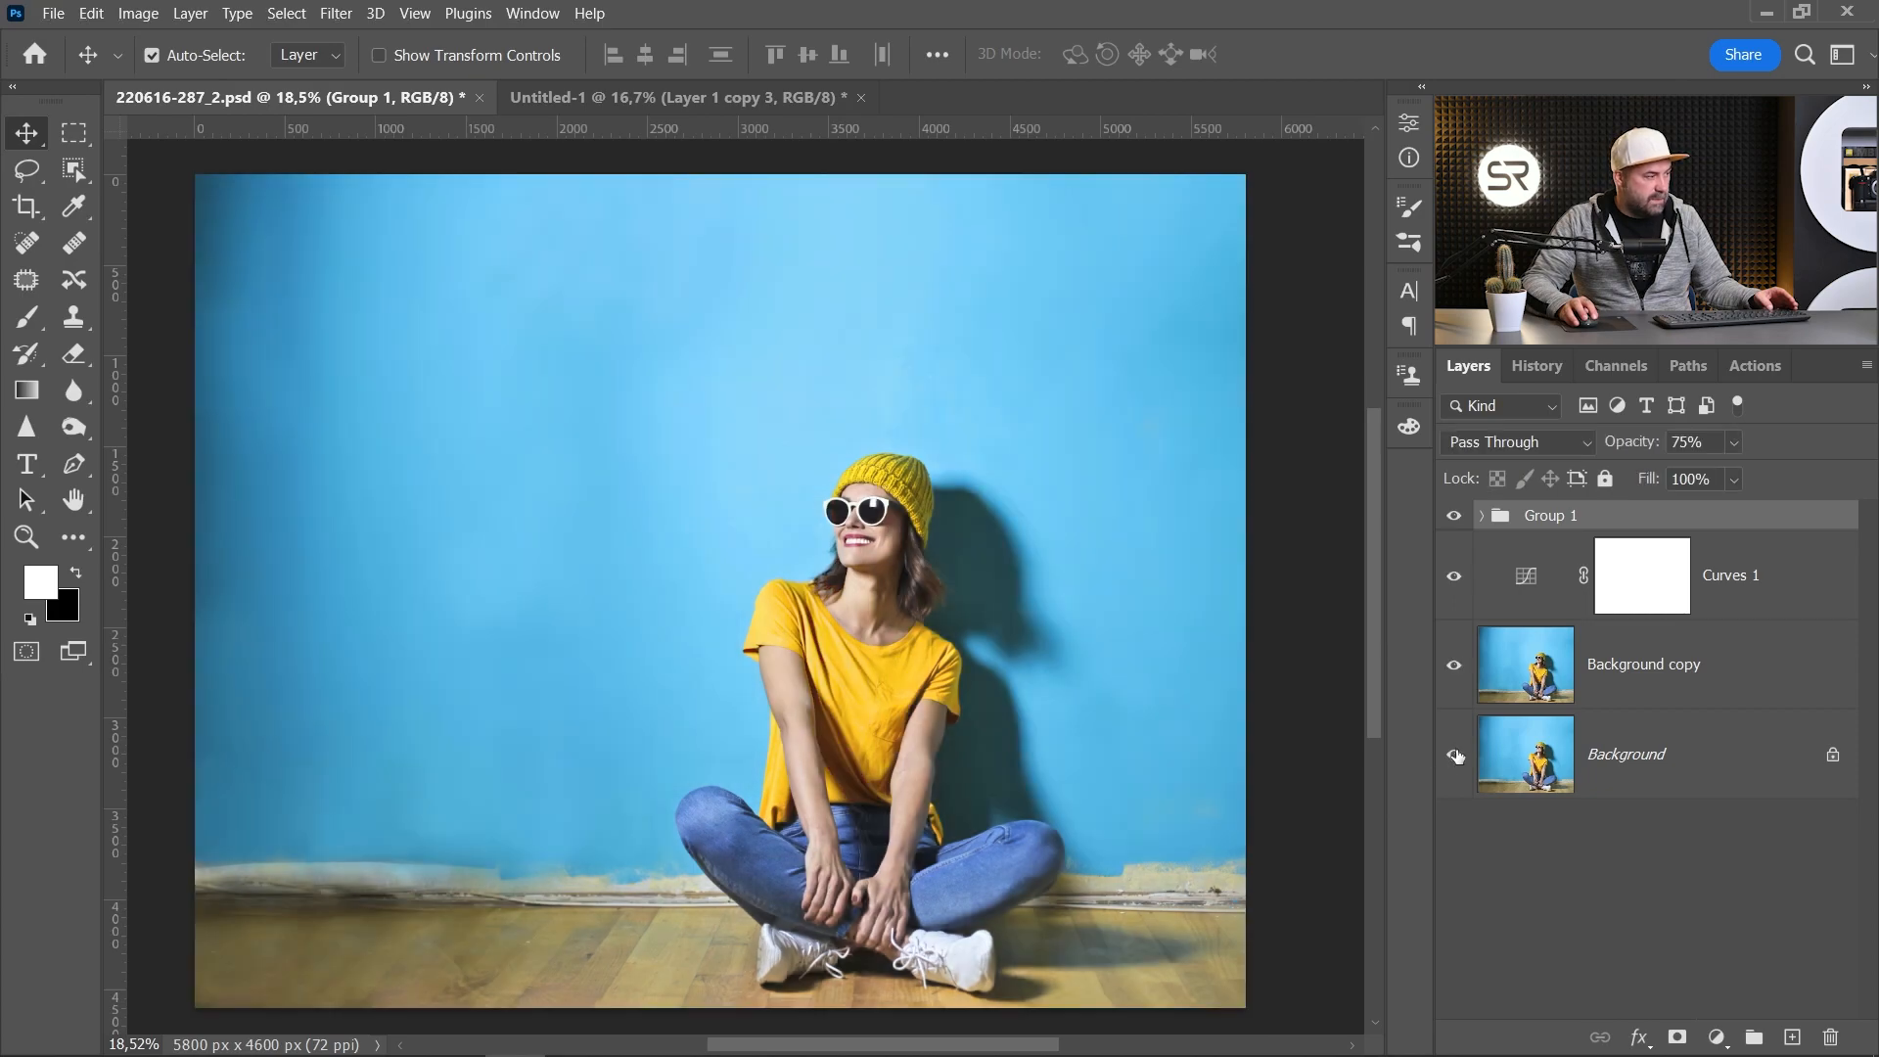
pyautogui.click(1455, 755)
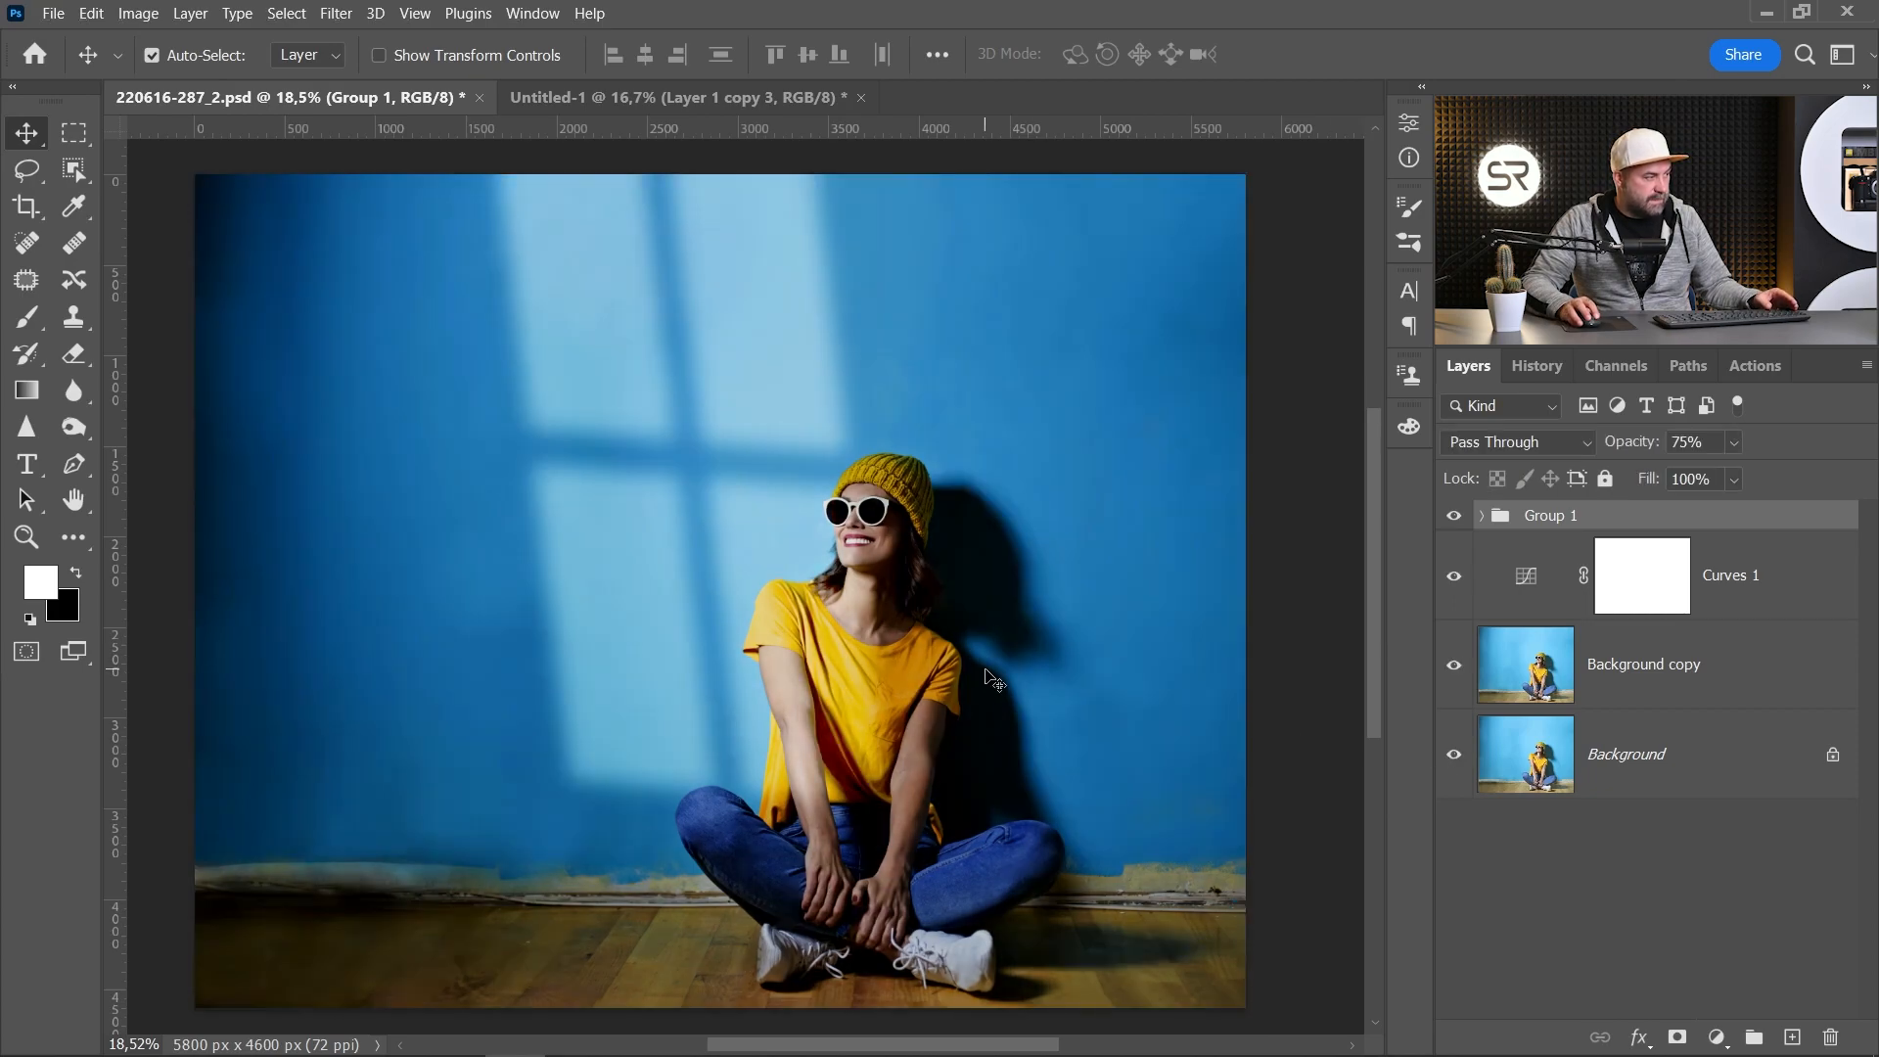